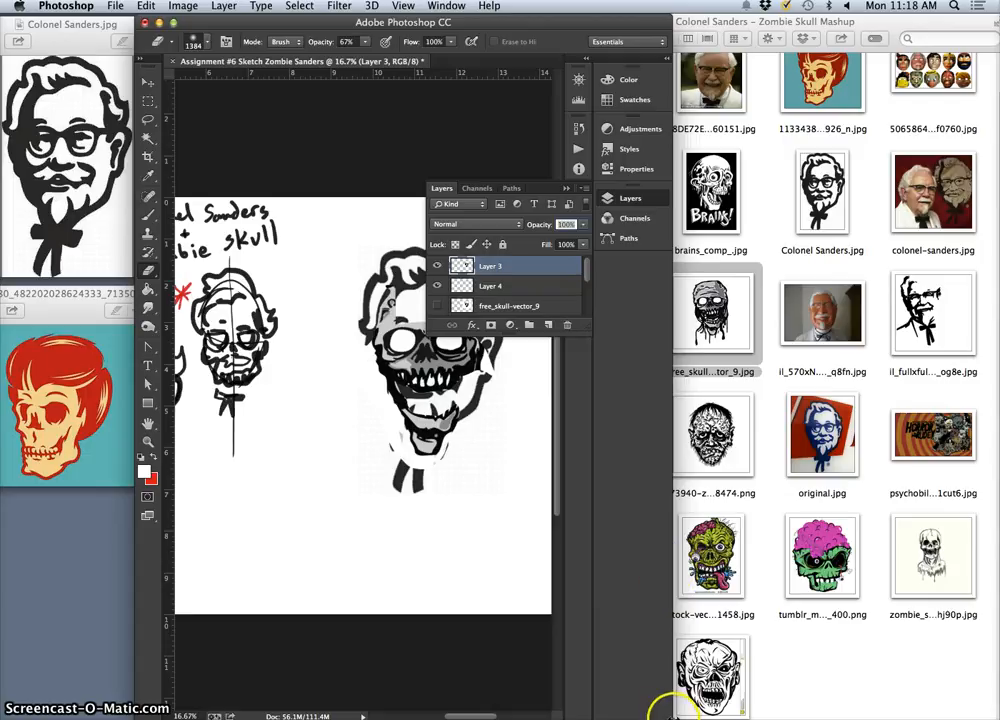
Widen the application window to show more of the canvas, and check Layer 3 by hiding and showing it.
drag(668, 712, 882, 713)
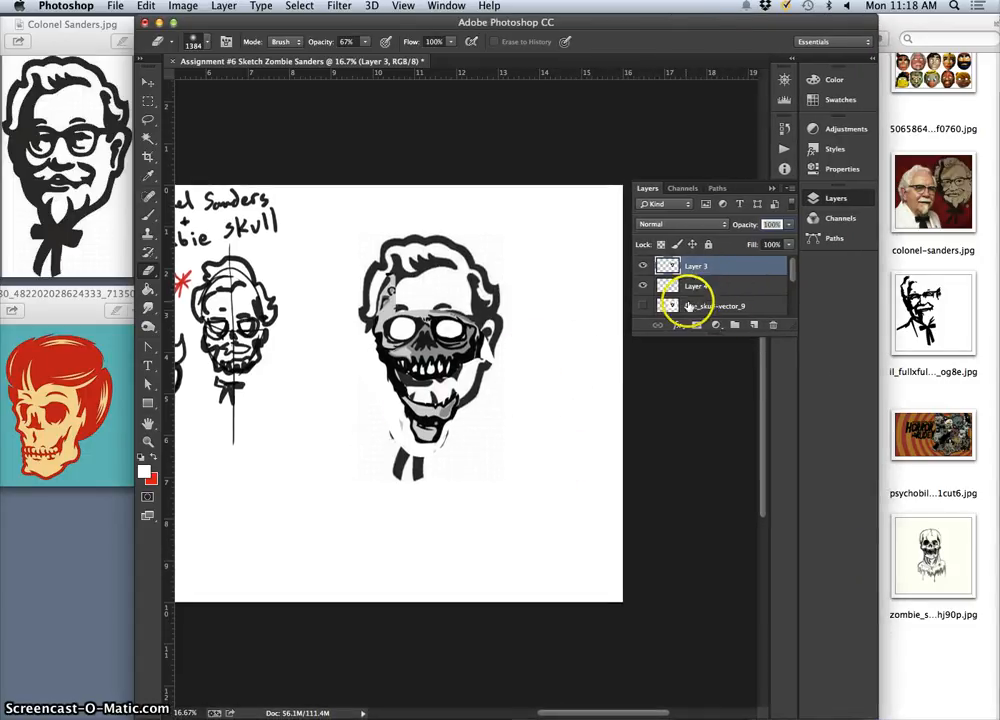
click(645, 265)
click(645, 265)
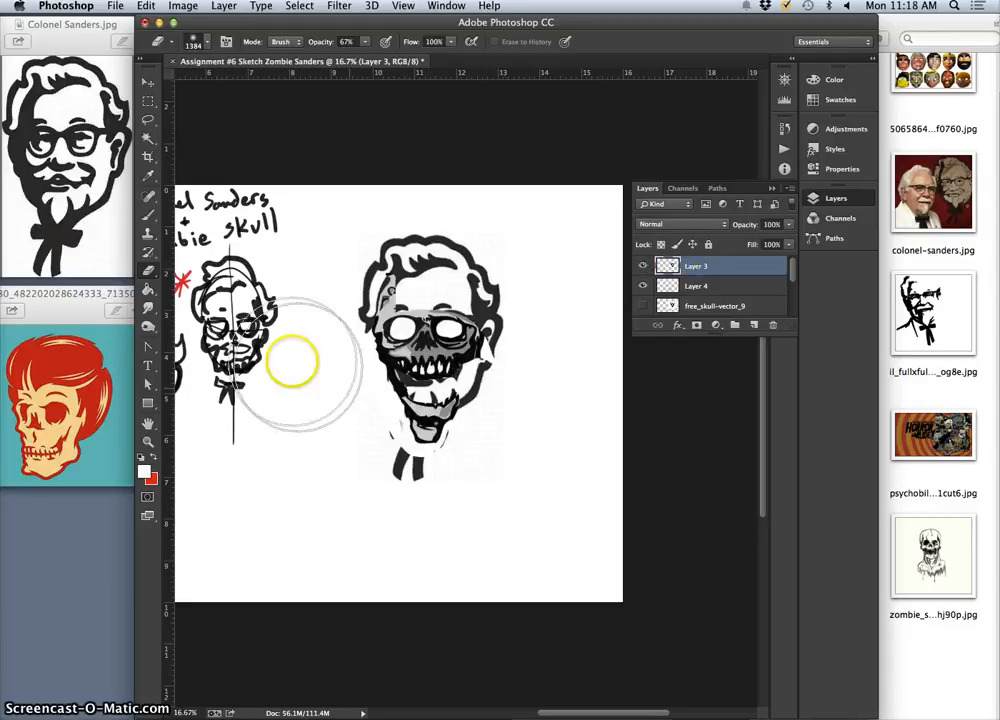
Lasso the bow tie on the Colonel Sanders layer, copy it to a new layer, and bring that layer to the top of the stack.
click(150, 122)
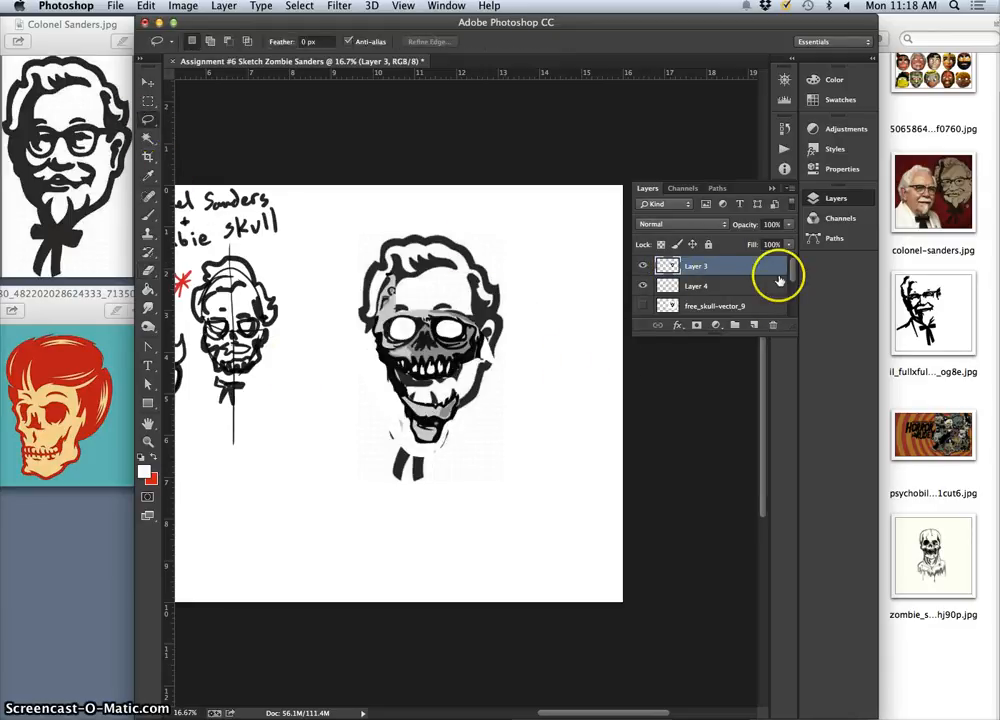
drag(794, 272, 794, 284)
click(746, 307)
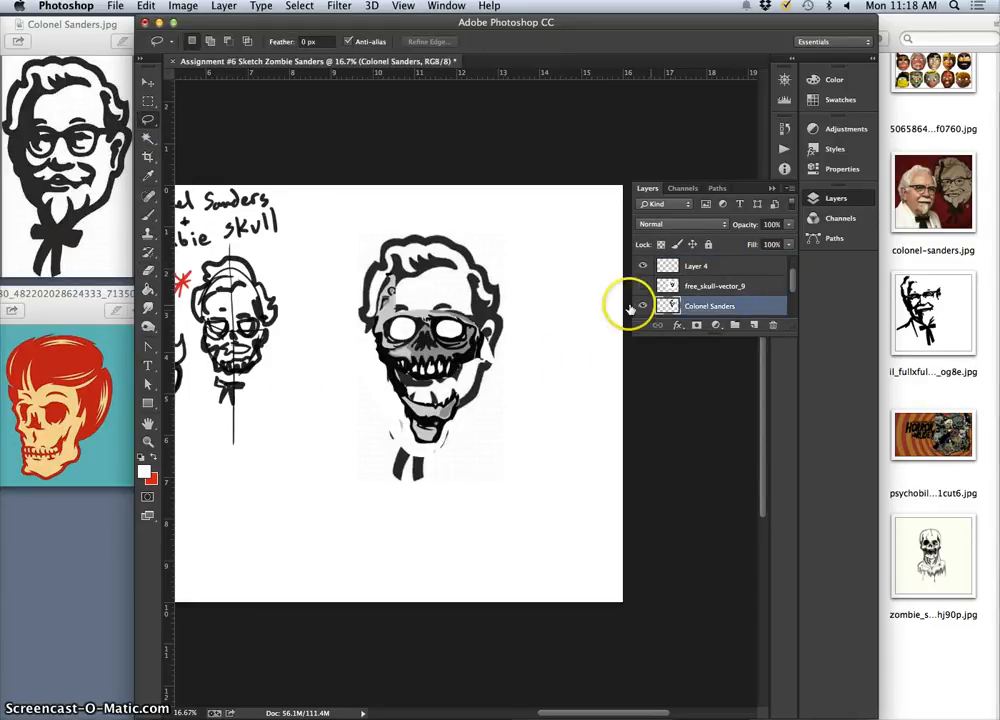
mouse_move(440, 430)
mouse_down()
mouse_move(374, 419)
mouse_move(363, 442)
mouse_move(371, 478)
mouse_move(414, 506)
mouse_move(457, 436)
mouse_up()
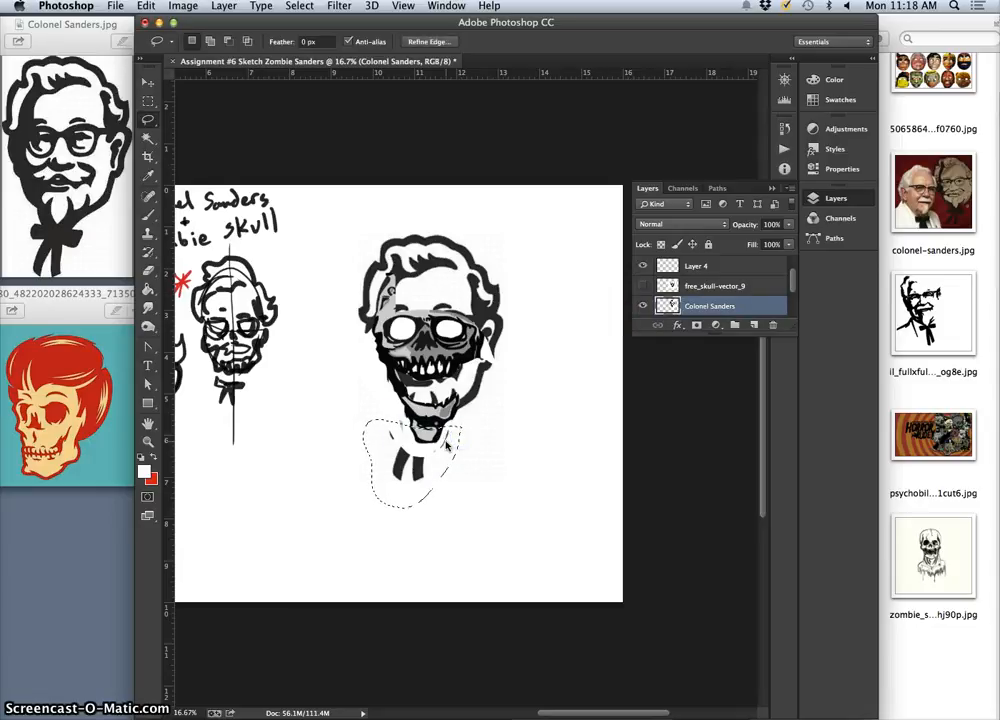
key(super+j)
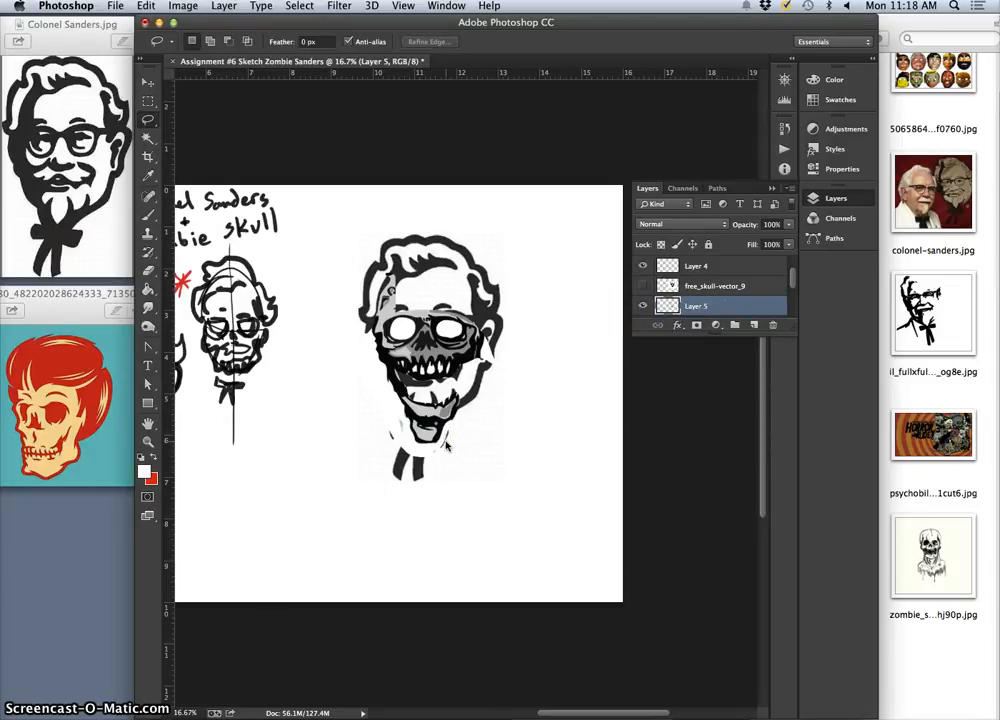
key(super+bracketright)
key(super+bracketright)
key(super+bracketright)
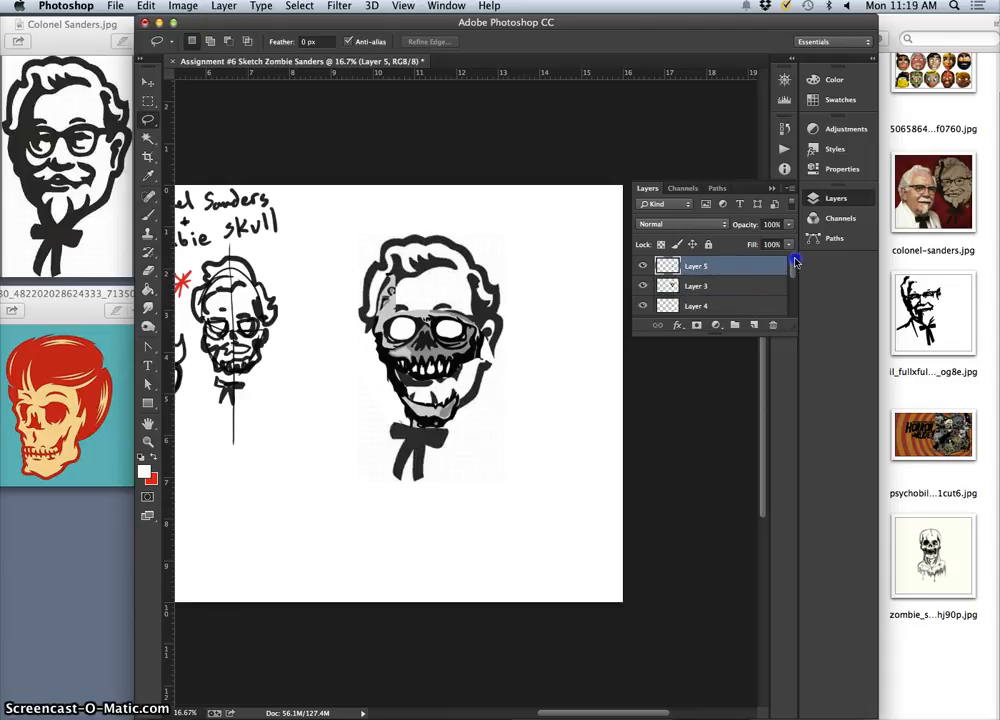
Erase part of Layer 3 just above the bow tie's knot with the eraser size set to 164 px.
click(716, 288)
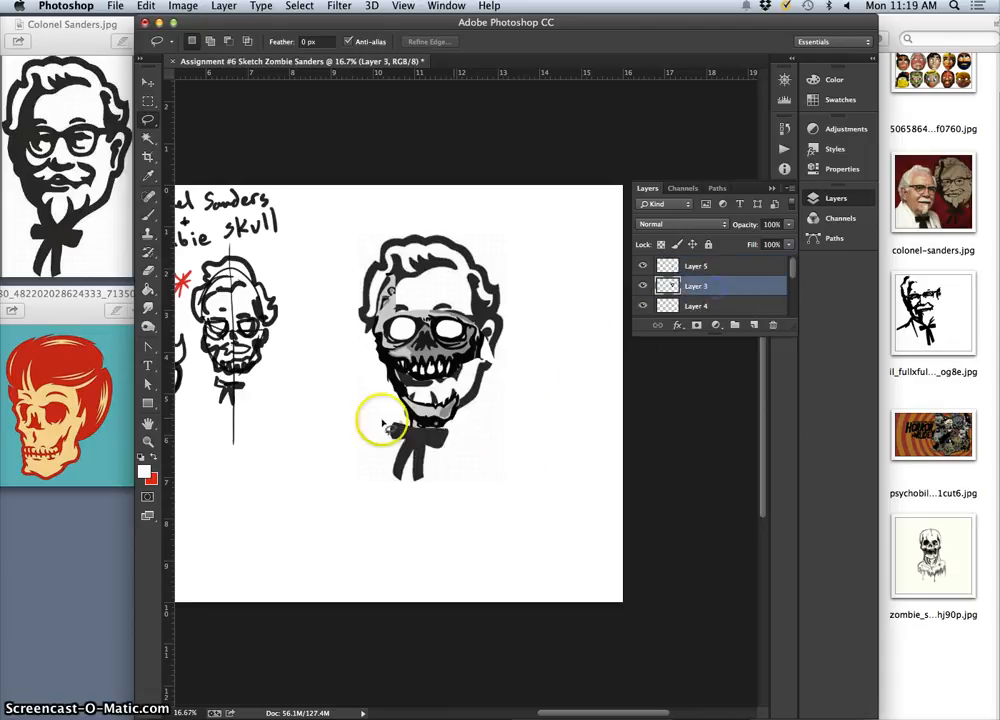
click(148, 270)
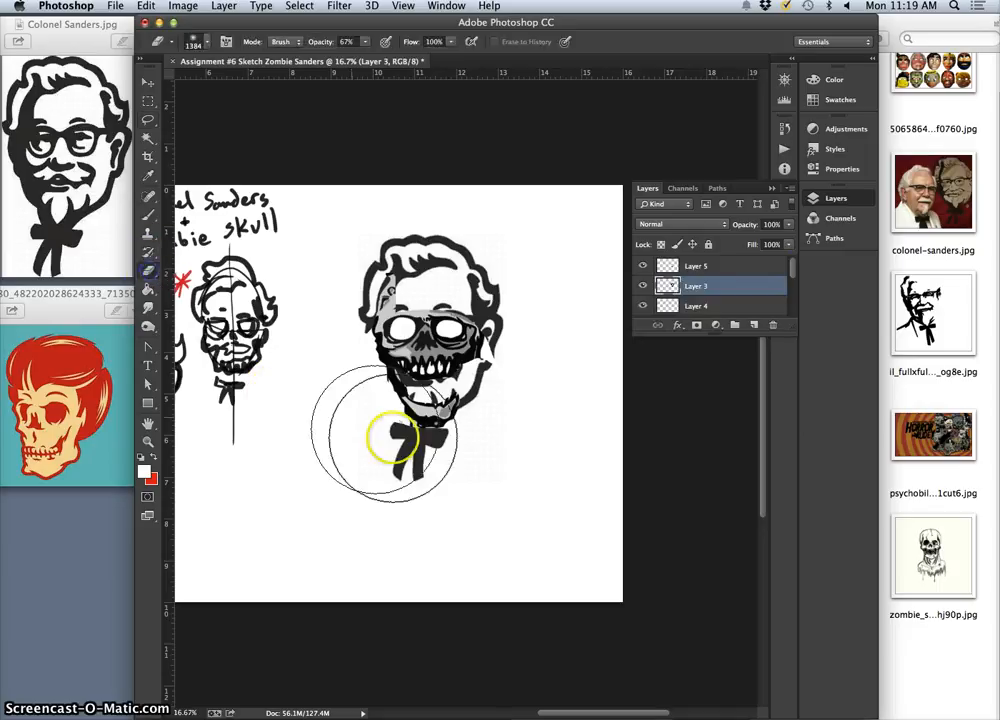
click(195, 42)
click(267, 85)
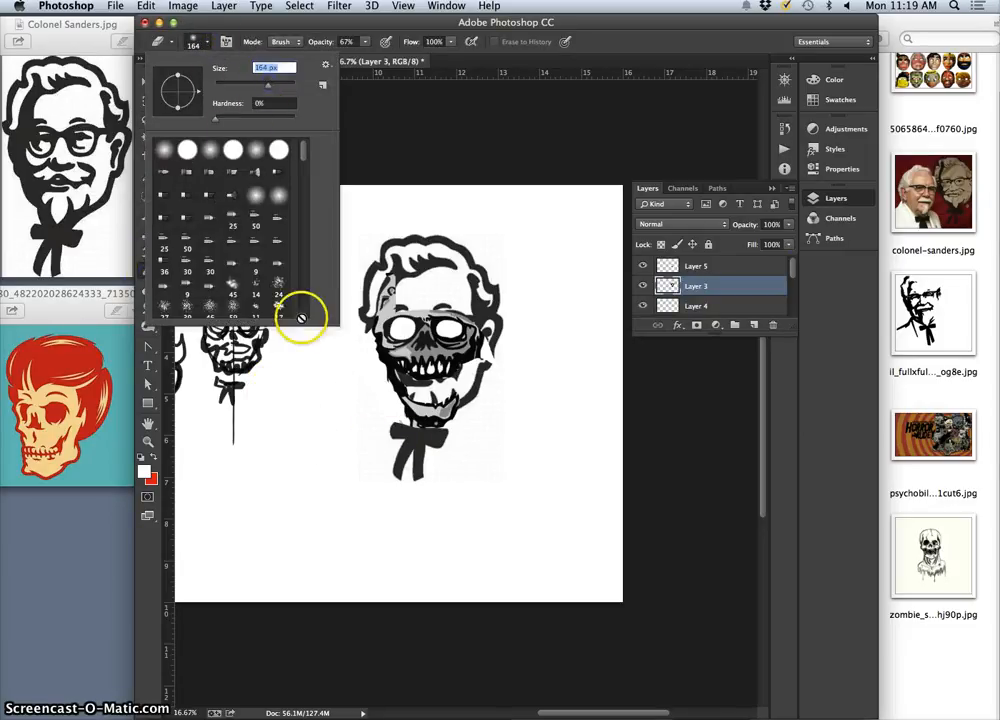
click(405, 427)
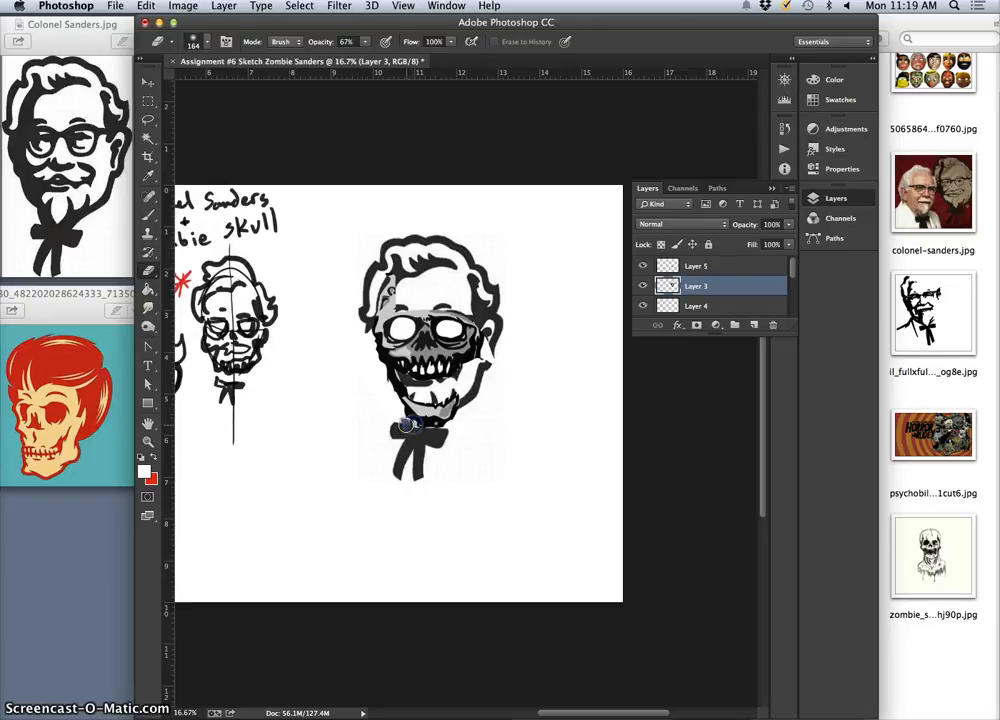
Brush white on Layer 3 between the chin and the bow tie and over the jaw line below the ear.
click(148, 215)
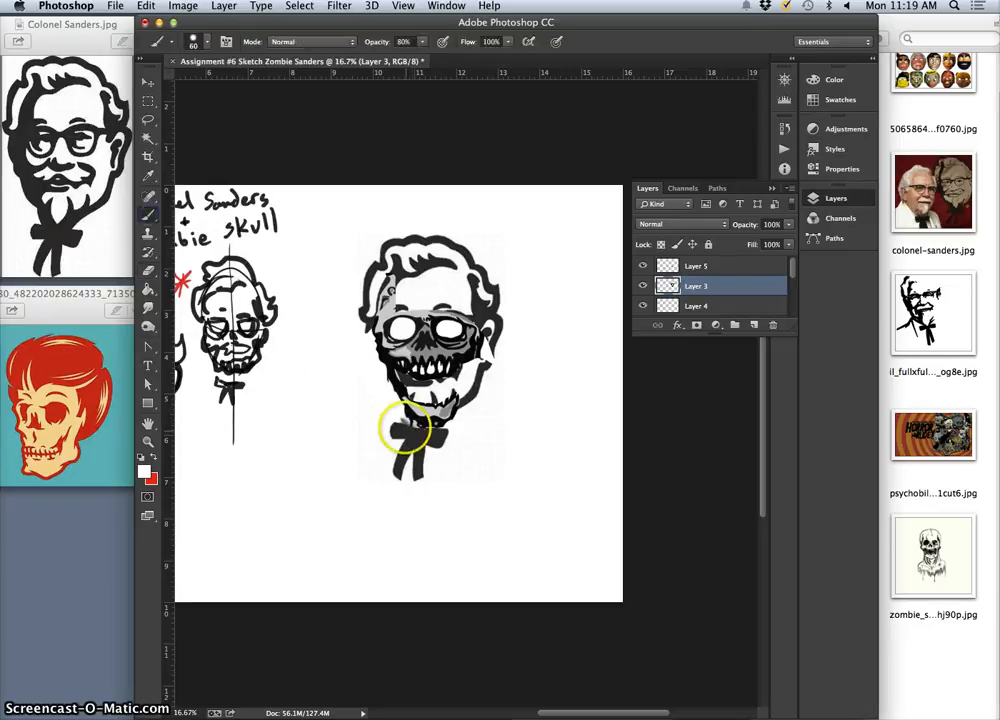
click(403, 428)
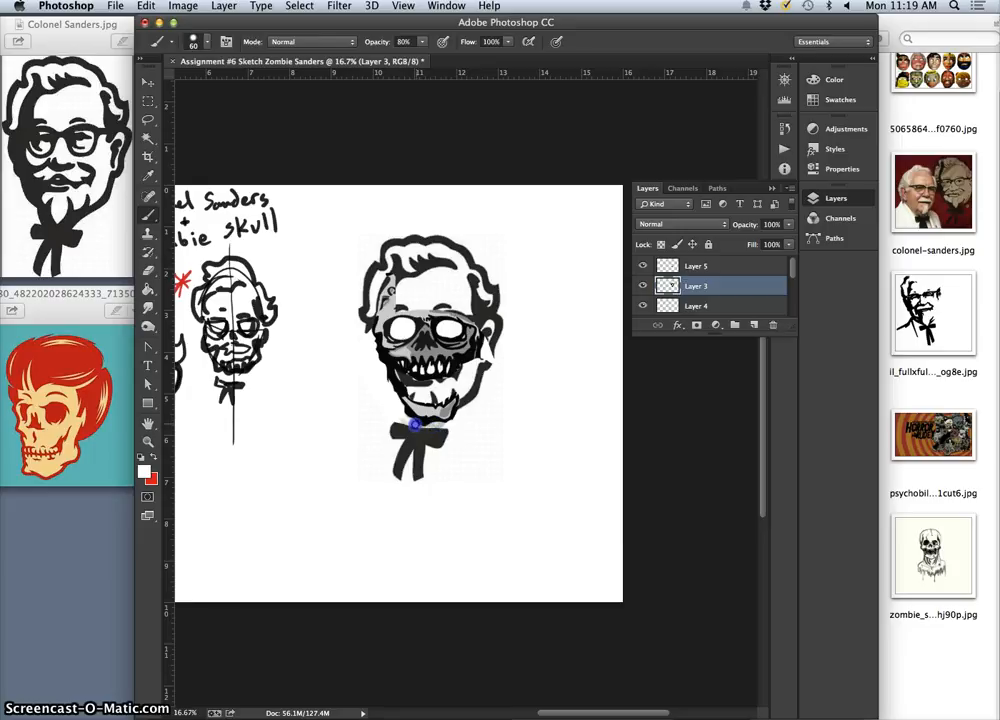
drag(415, 425, 459, 433)
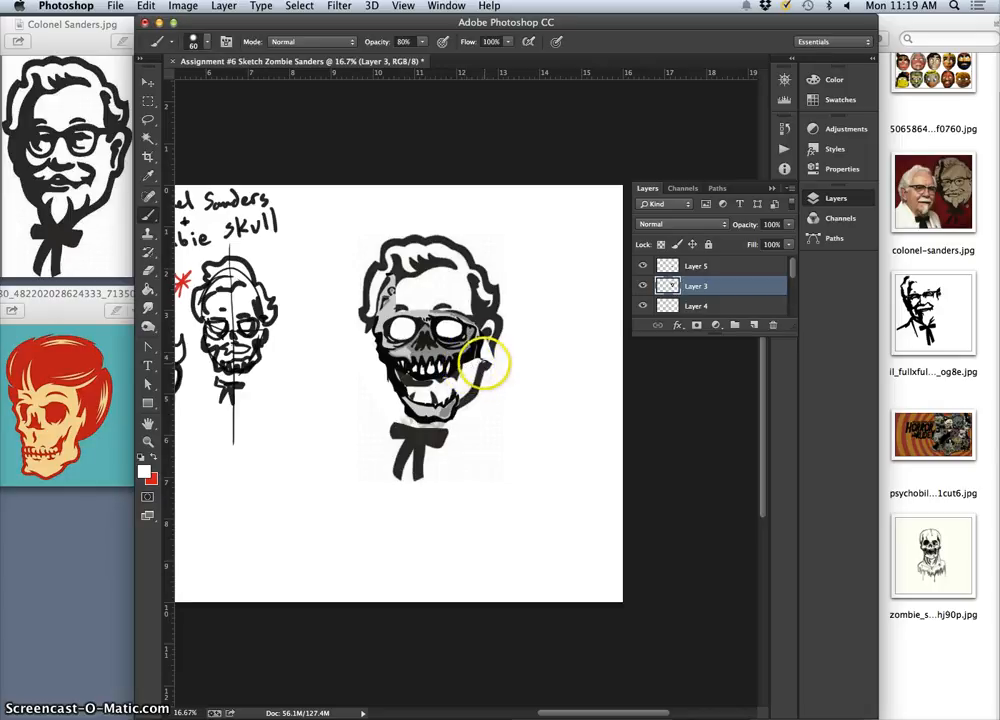
drag(484, 366, 492, 357)
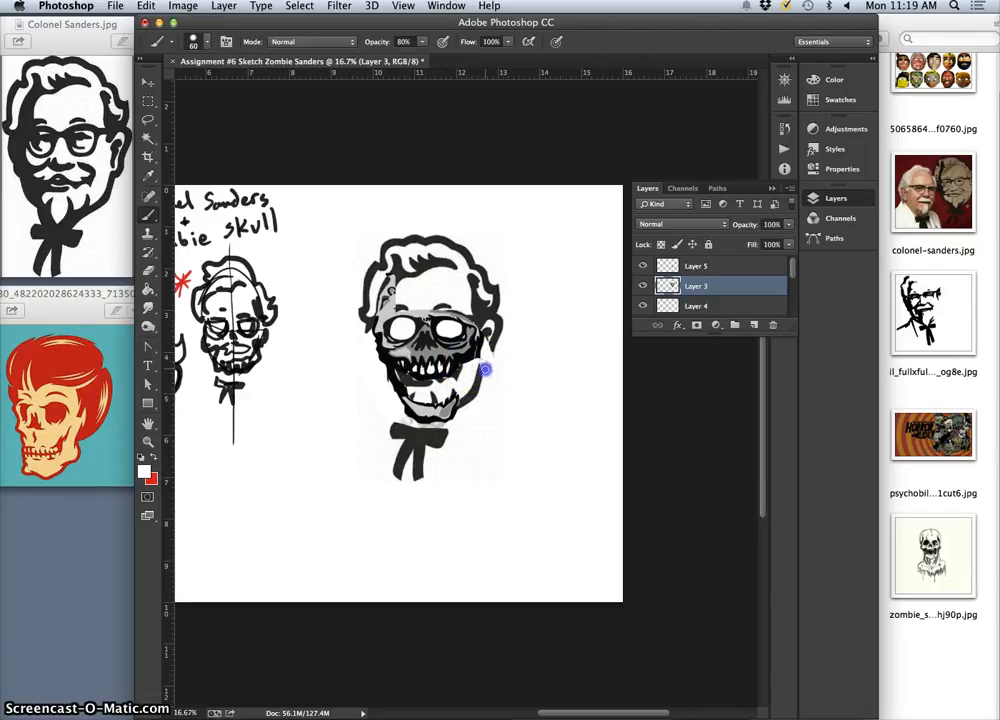
drag(484, 370, 473, 404)
Switch to the default black and paint a jawbone outline on Layer 5, from below the ear toward the chin.
click(754, 265)
click(142, 457)
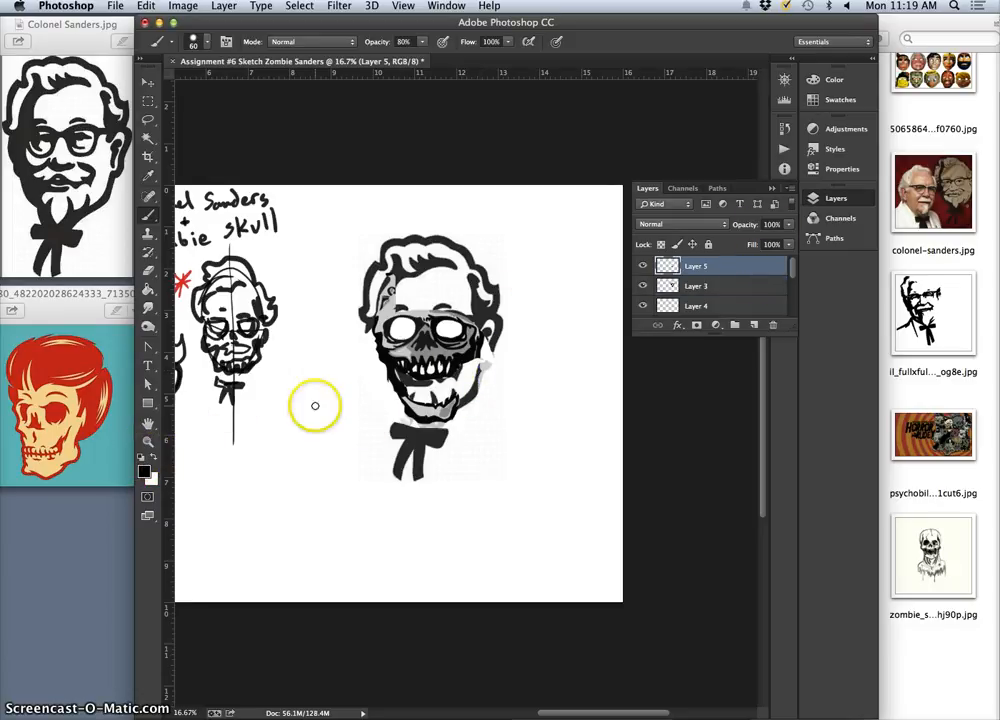
drag(457, 395, 462, 386)
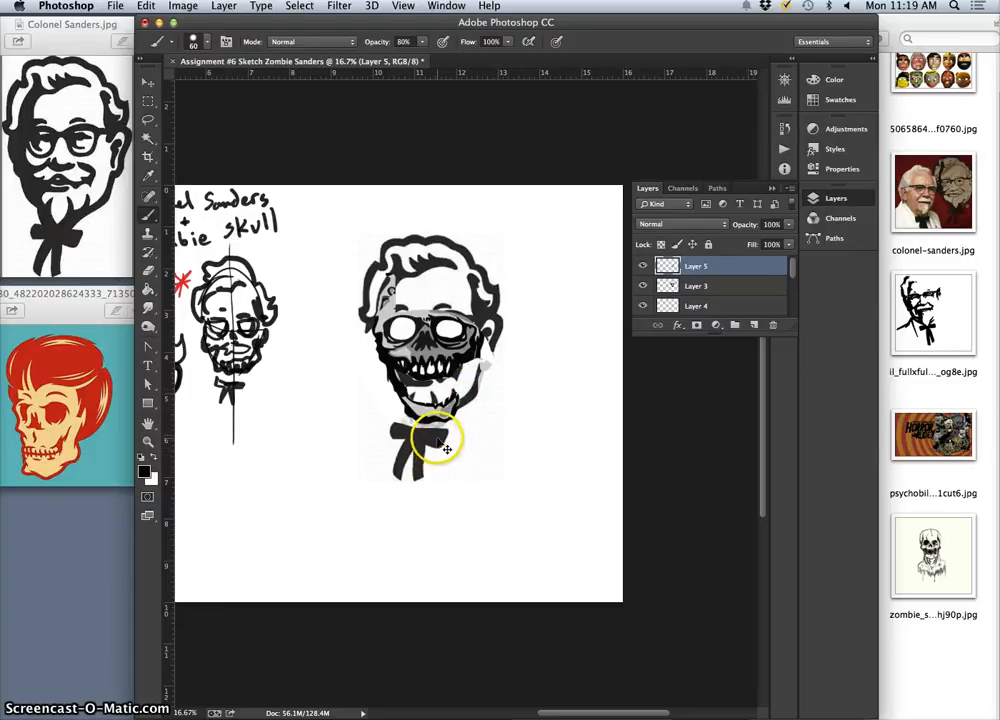
mouse_move(458, 393)
mouse_down()
mouse_move(473, 384)
mouse_move(453, 414)
mouse_up()
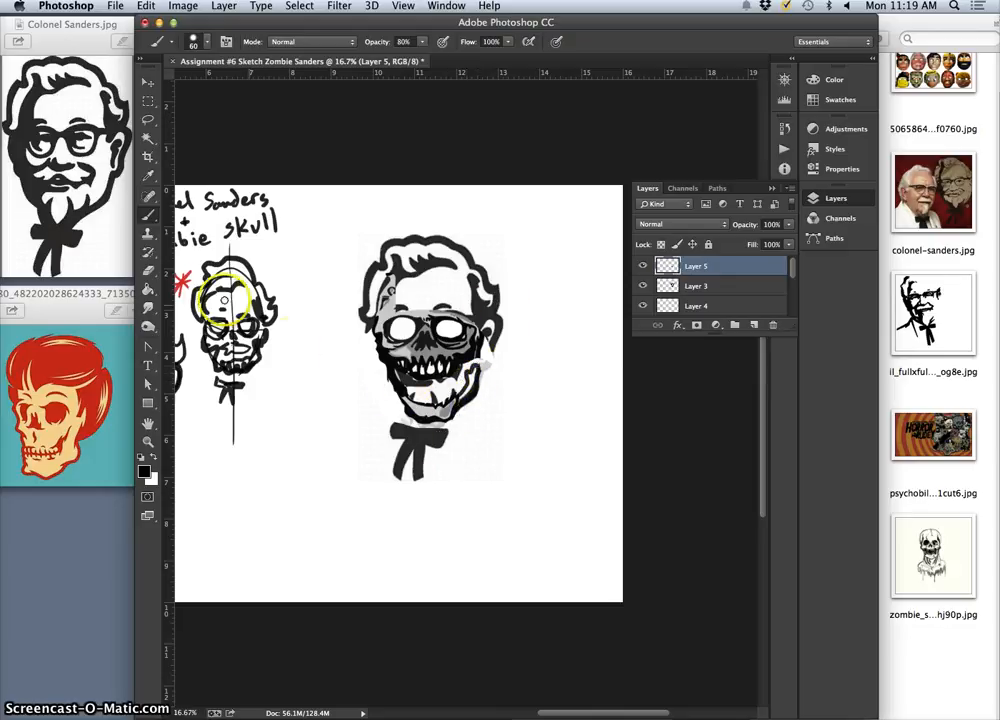
Swap to white and paint over the dark jaw corner and outer jaw edge on the side away from the ear.
click(154, 458)
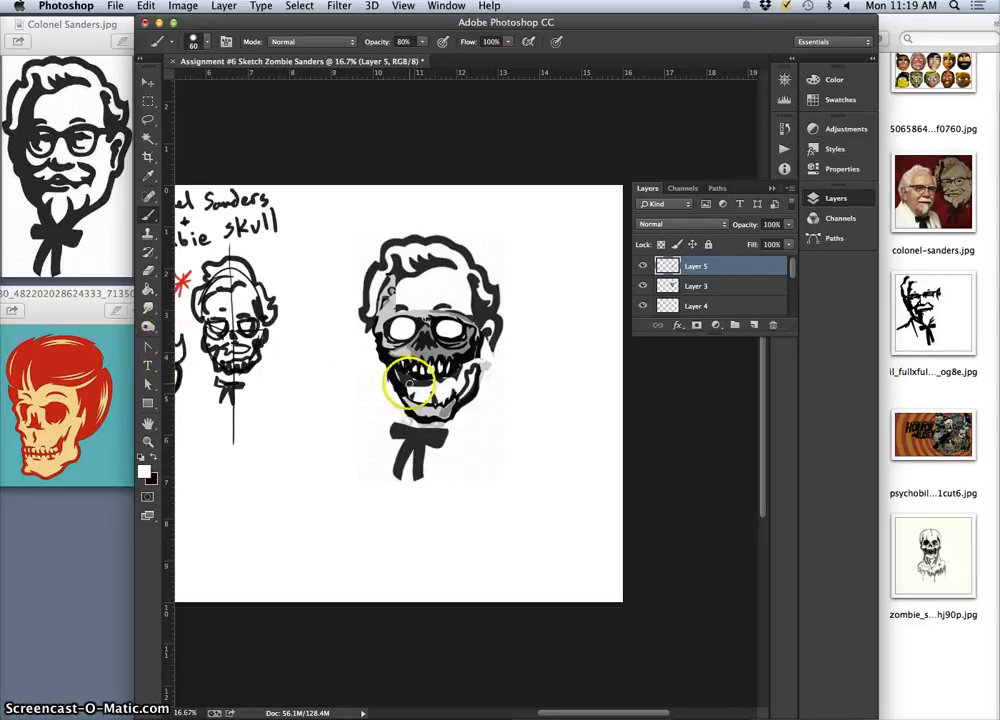
drag(409, 379, 404, 380)
drag(399, 376, 408, 383)
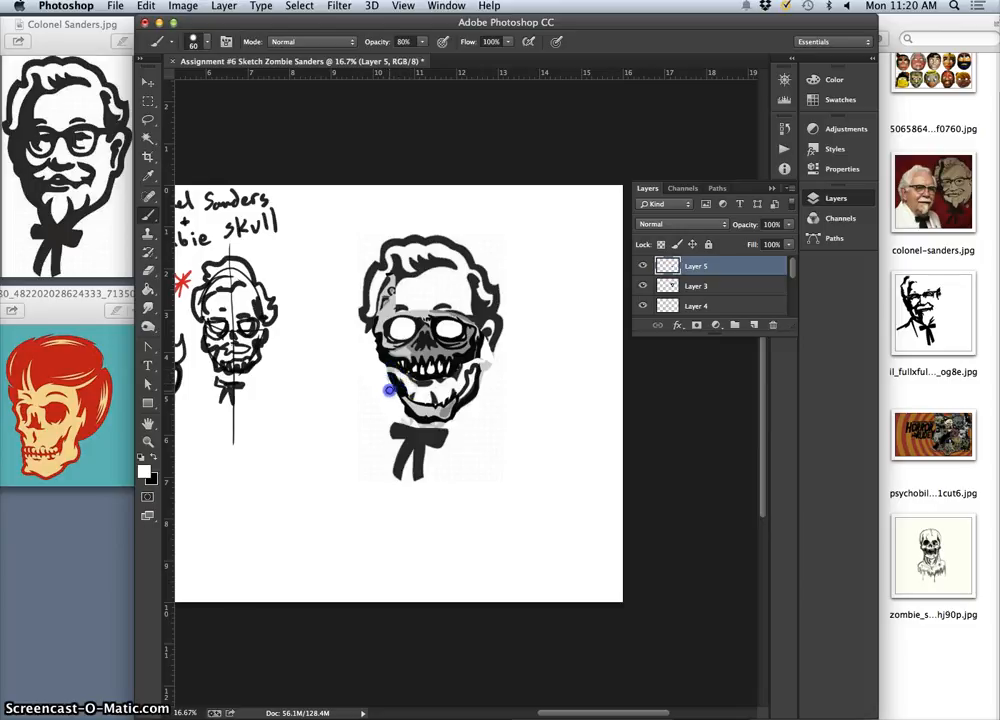
drag(392, 384, 394, 398)
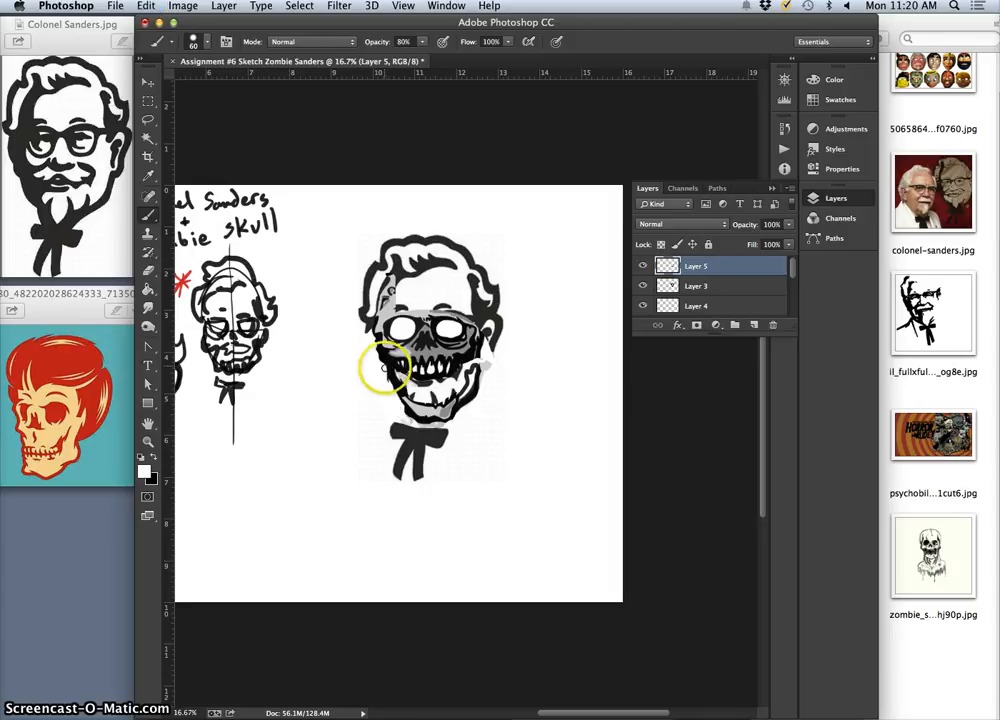
drag(384, 368, 393, 399)
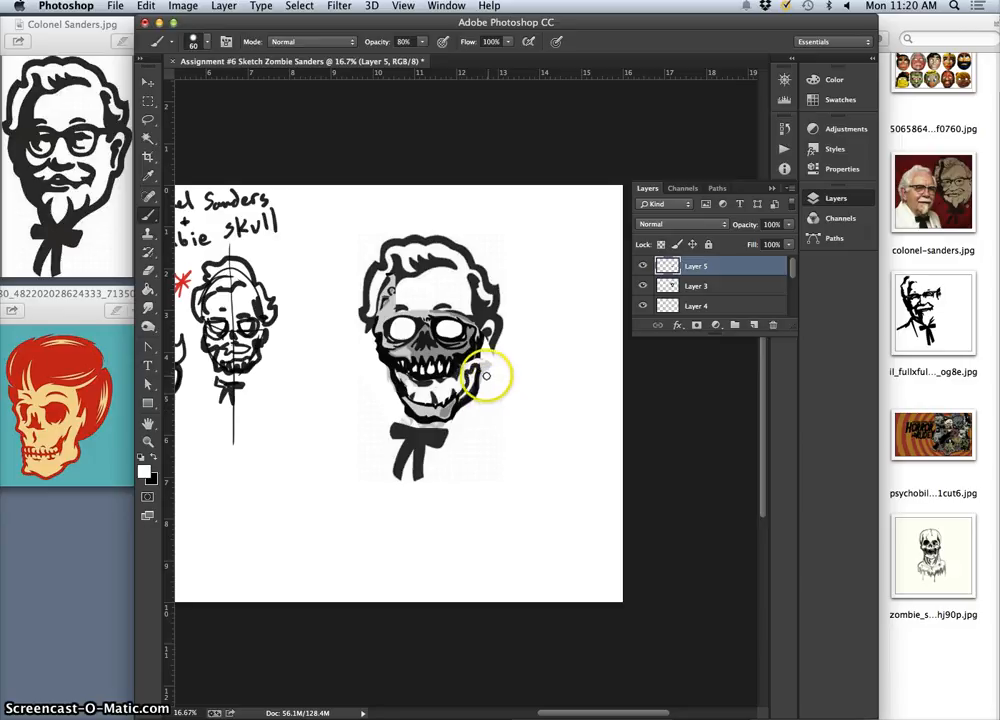
Clean up the gap between cheek and jawbone below the ear with white strokes on Layer 5.
mouse_move(486, 376)
mouse_down()
mouse_move(470, 404)
mouse_move(482, 372)
mouse_move(458, 414)
mouse_move(484, 360)
mouse_up()
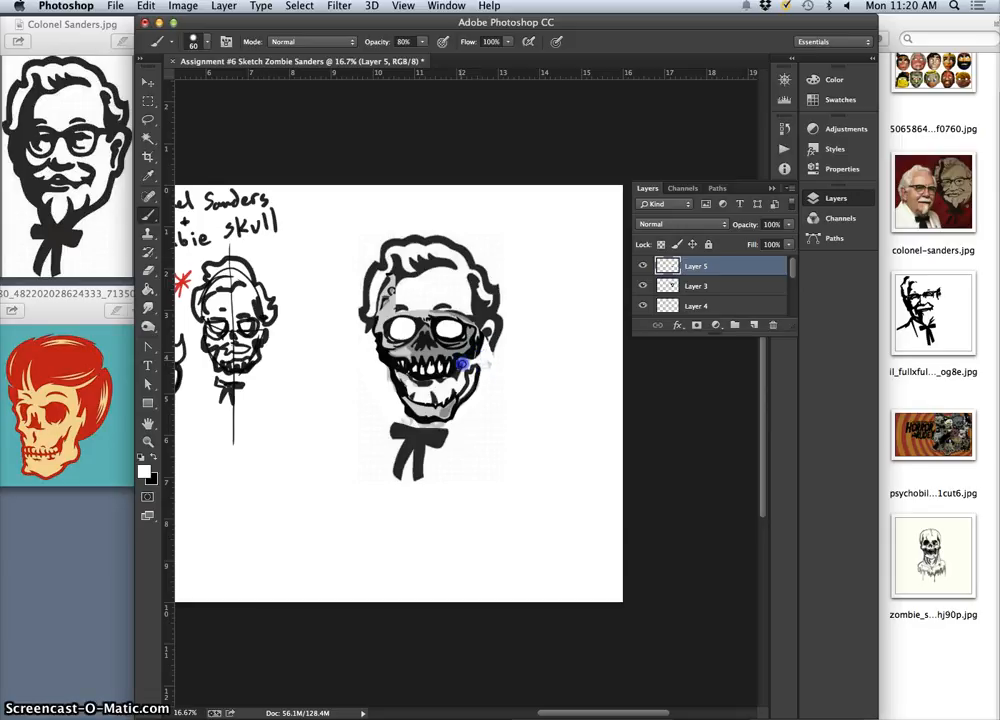
mouse_move(462, 366)
mouse_down()
mouse_move(457, 380)
mouse_move(463, 362)
mouse_up()
drag(482, 347, 486, 353)
drag(490, 375, 485, 395)
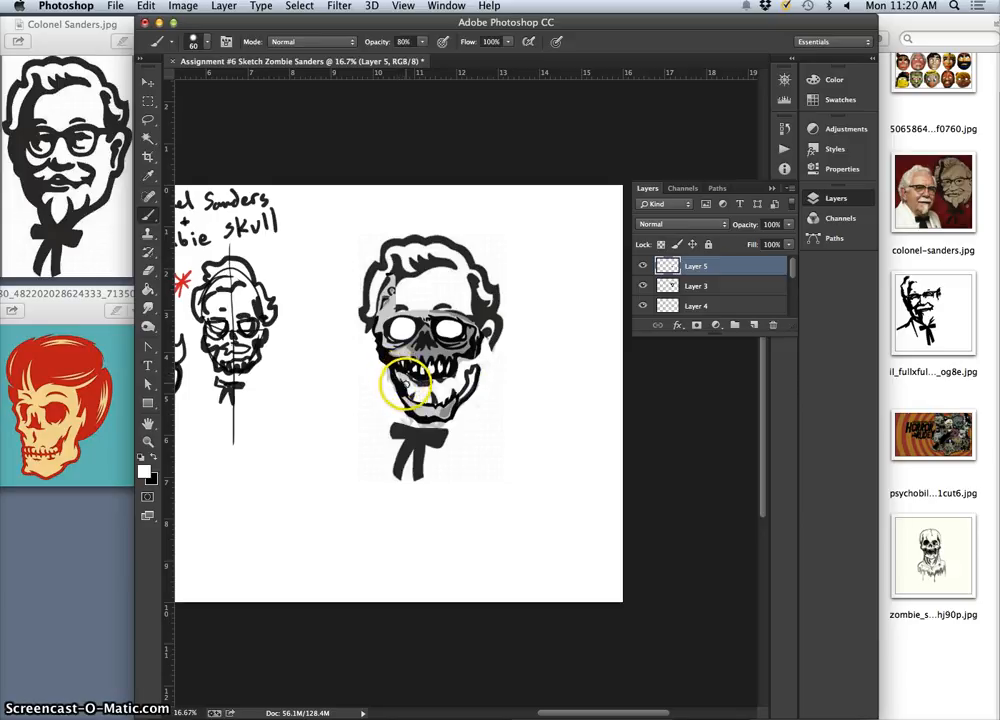
Paint white over the dark area between the upper teeth and lower jaw, separating the jawbone from the skull opposite the ear.
drag(400, 379, 405, 378)
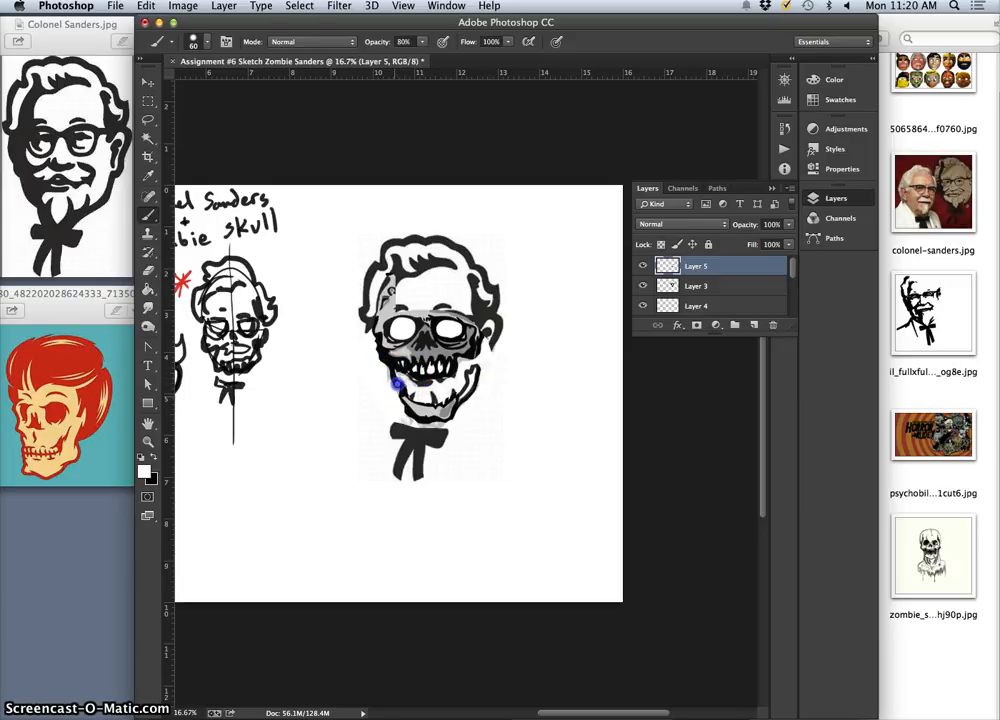
drag(398, 376, 396, 385)
drag(390, 378, 395, 374)
drag(409, 380, 428, 386)
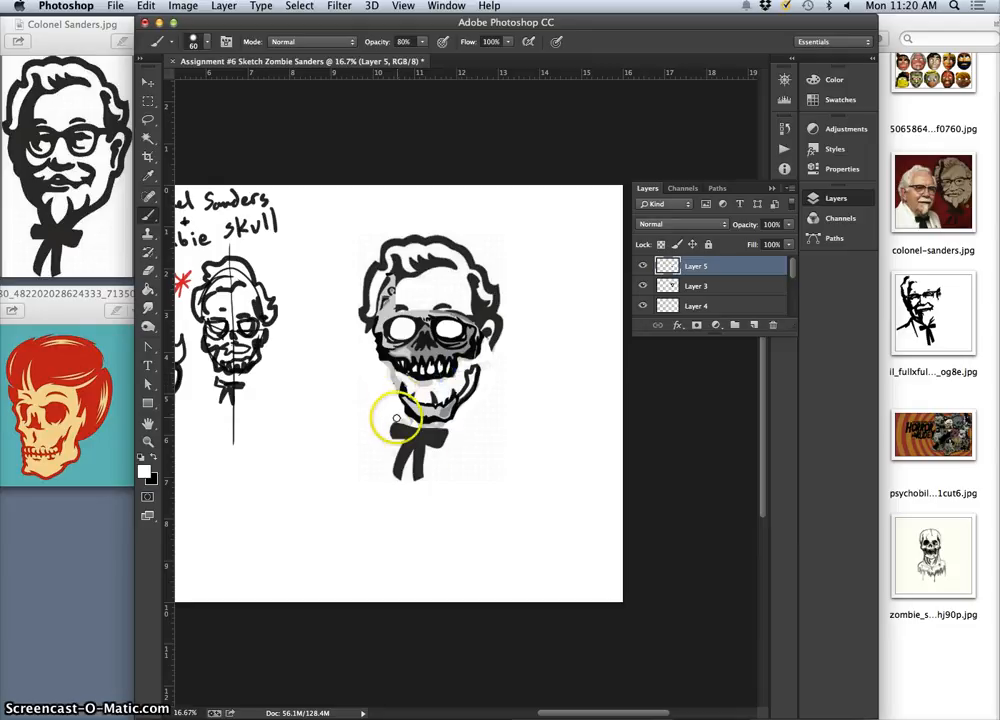
click(391, 367)
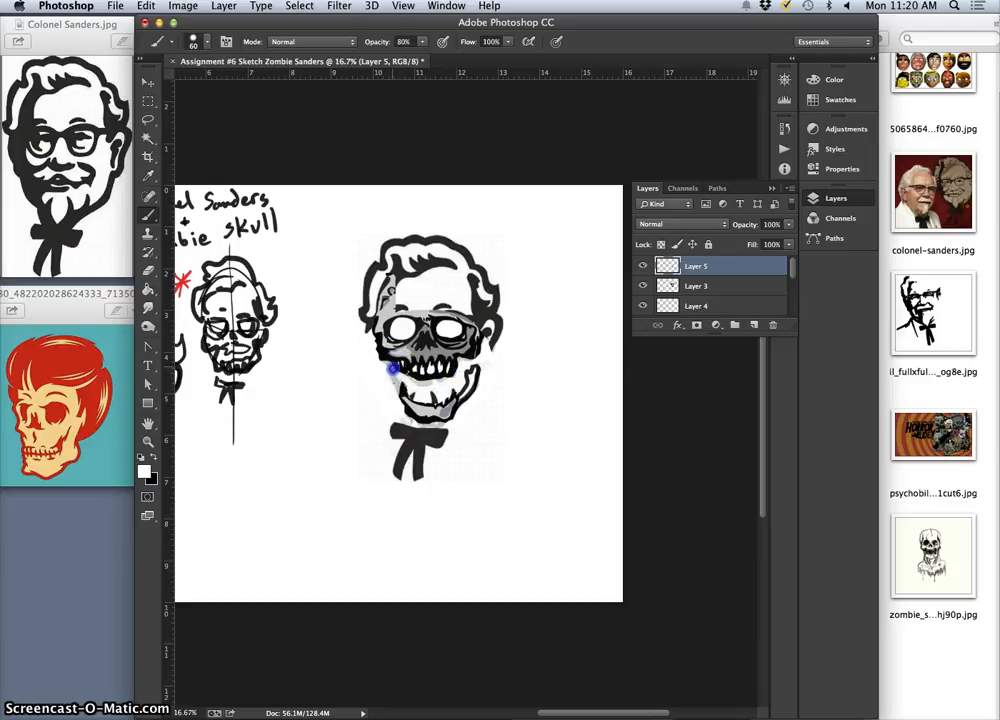
mouse_move(396, 370)
mouse_down()
mouse_move(393, 383)
mouse_move(424, 384)
mouse_move(425, 375)
mouse_up()
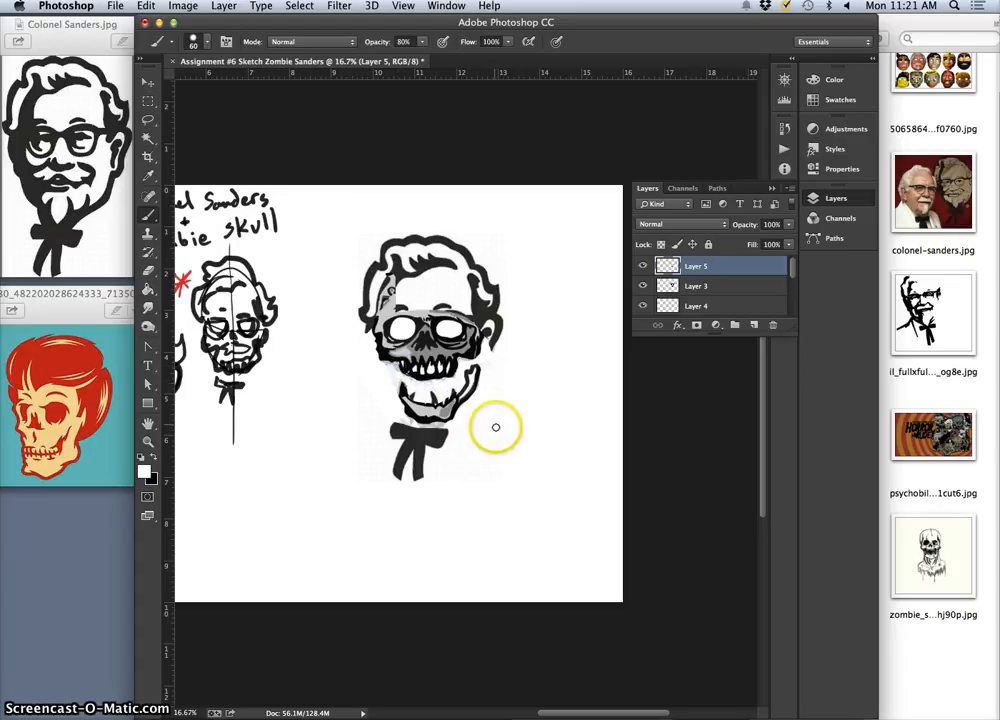
Trim the skull's cheek edge beside the ear and the hair outline behind the ear with white brush strokes.
click(483, 345)
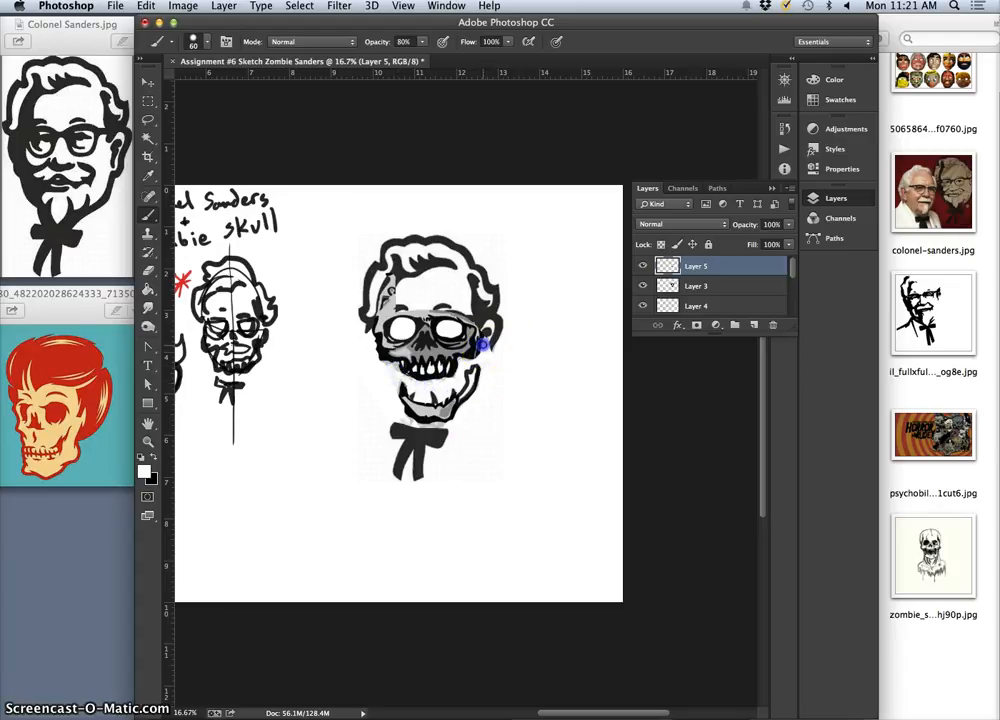
drag(483, 345, 490, 330)
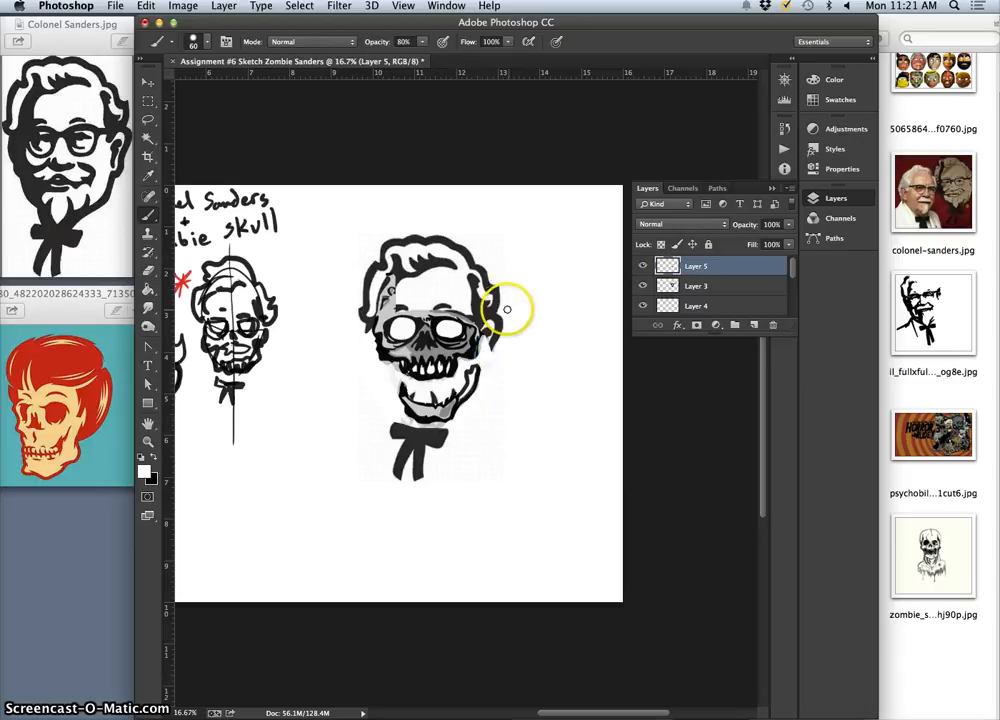
click(500, 308)
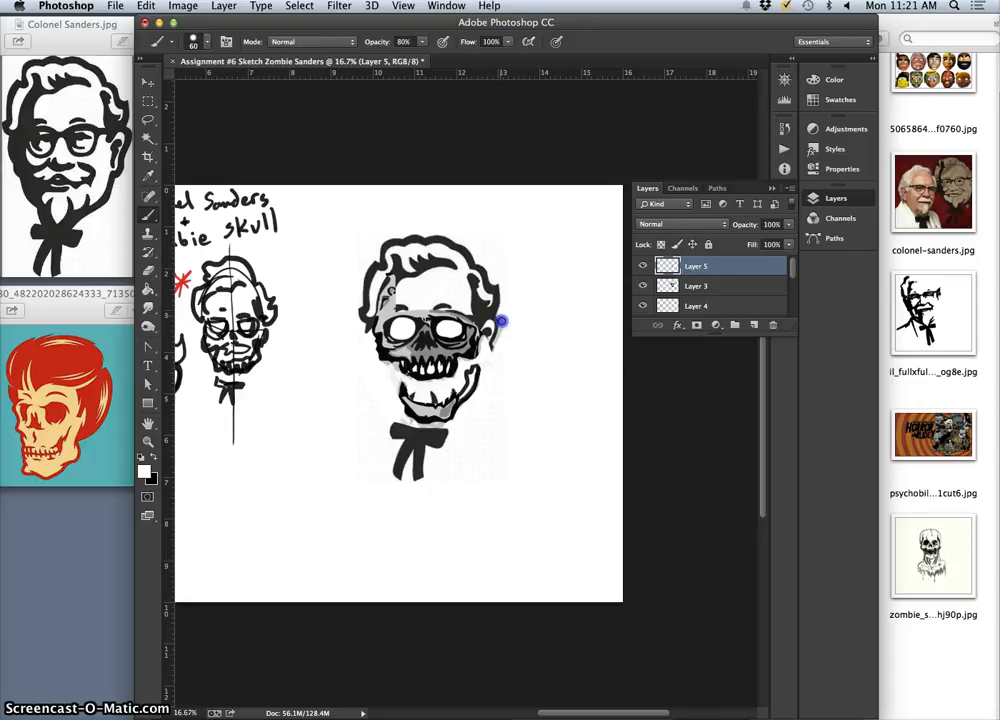
drag(496, 345, 495, 340)
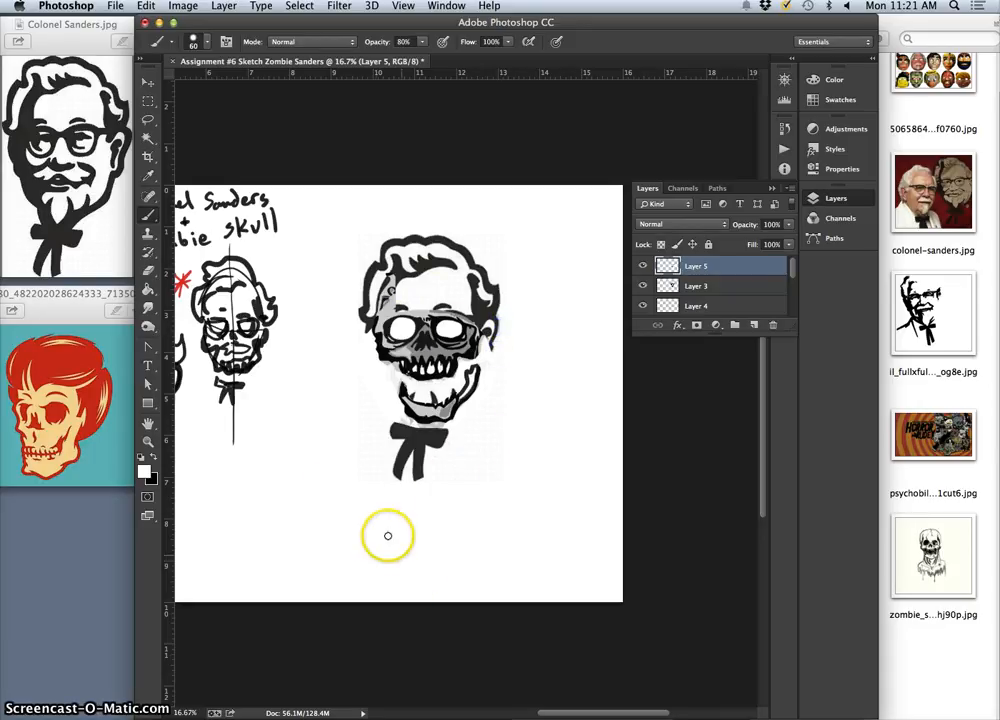
Duplicate Layer 5 and hide the original Layer 5.
click(147, 82)
click(697, 267)
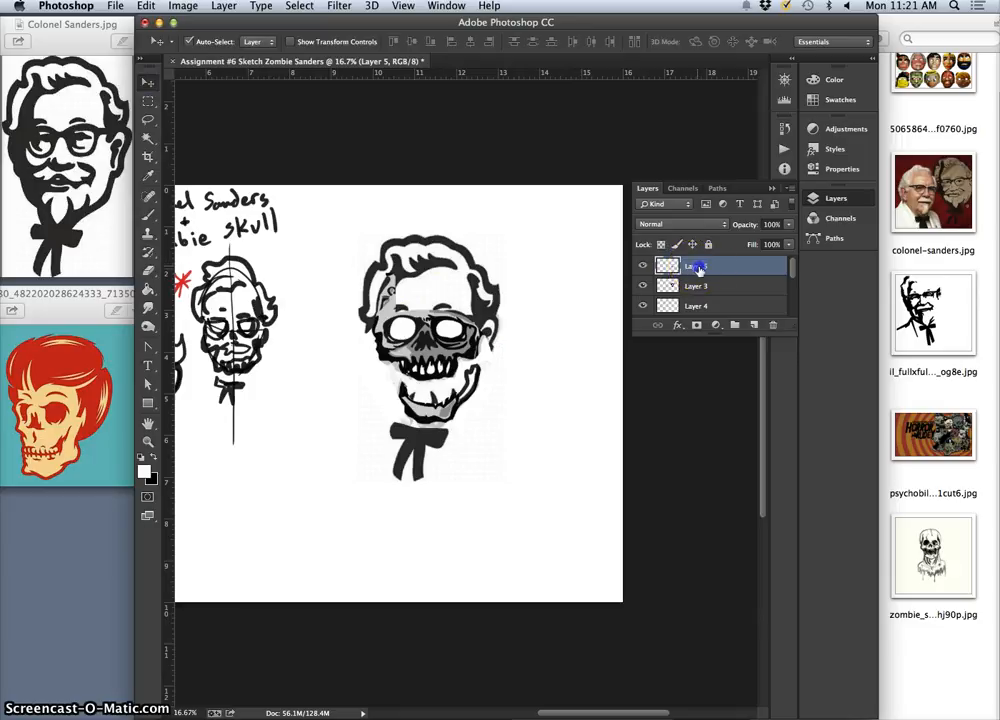
key(super+j)
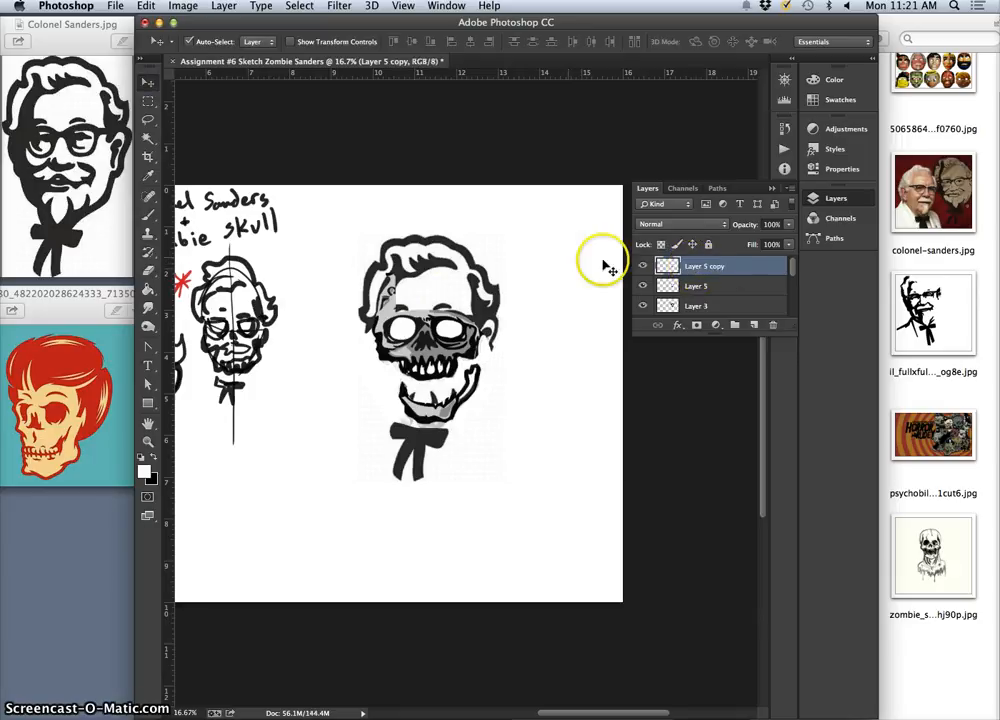
click(643, 288)
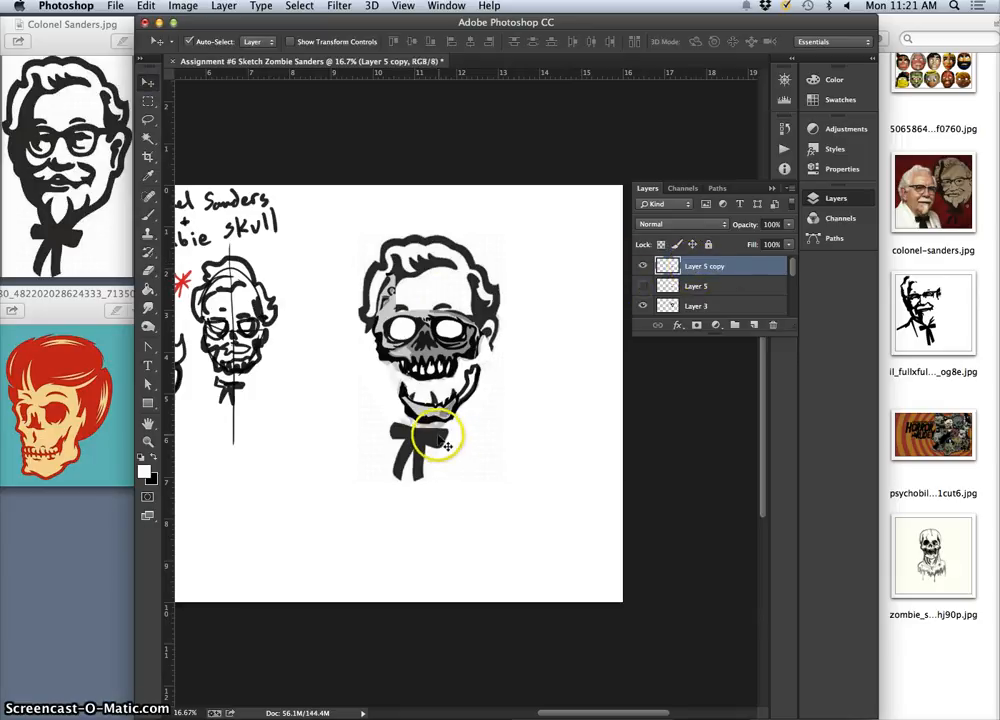
Rotate Layer 5 copy by about -10.47° and shift it so the bow tie sits centred and upright under the jaw.
key(super+t)
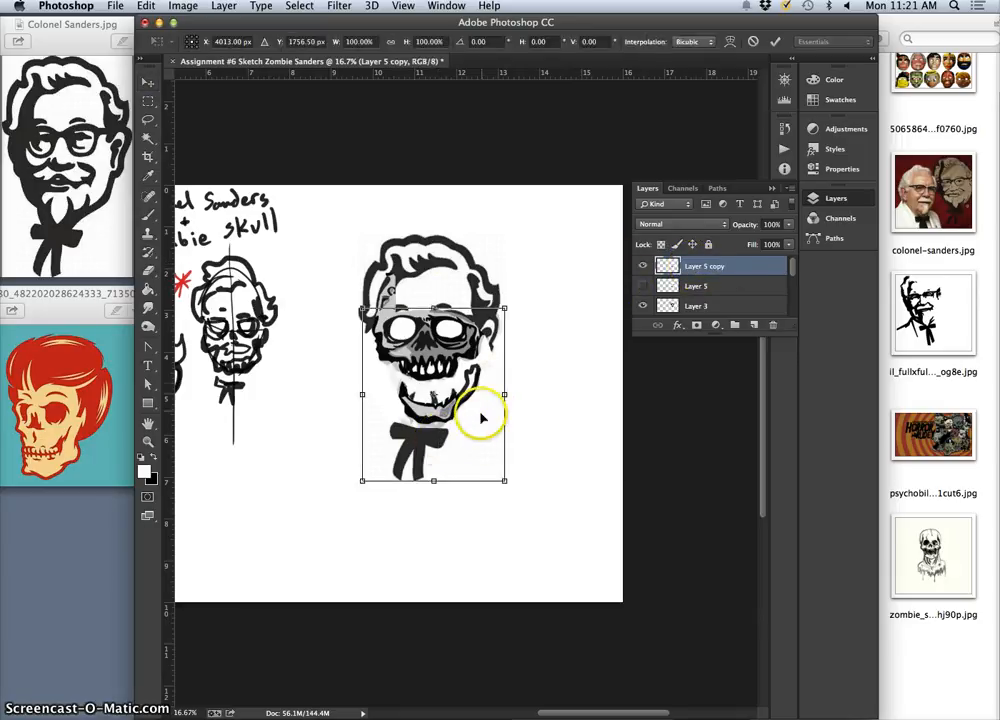
drag(439, 444, 453, 436)
key(super+z)
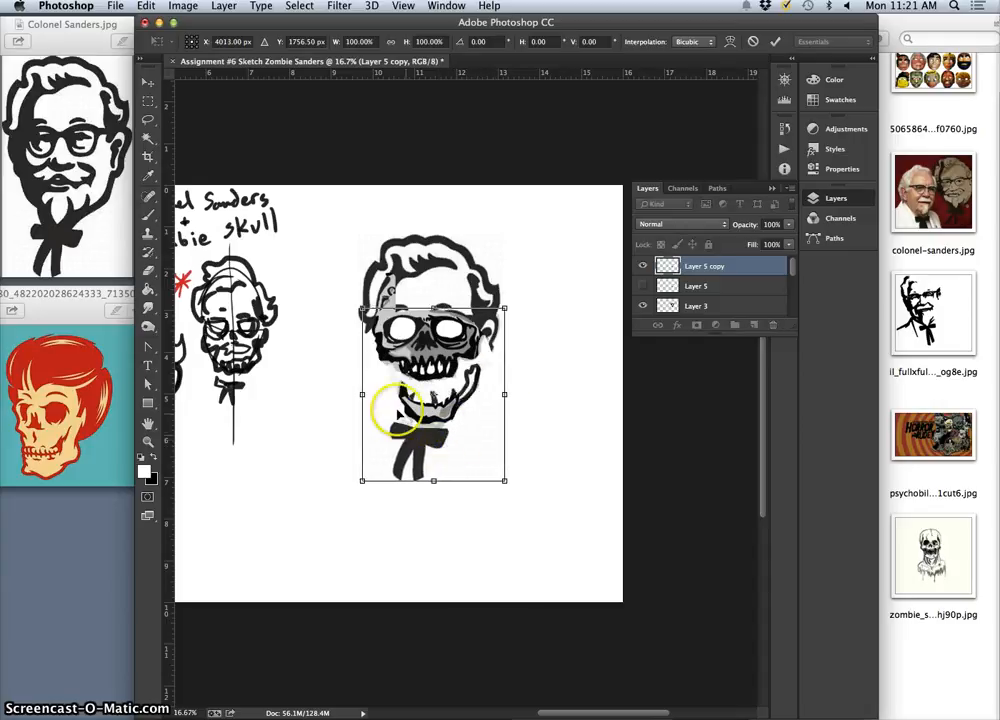
drag(518, 302, 505, 288)
drag(447, 437, 464, 438)
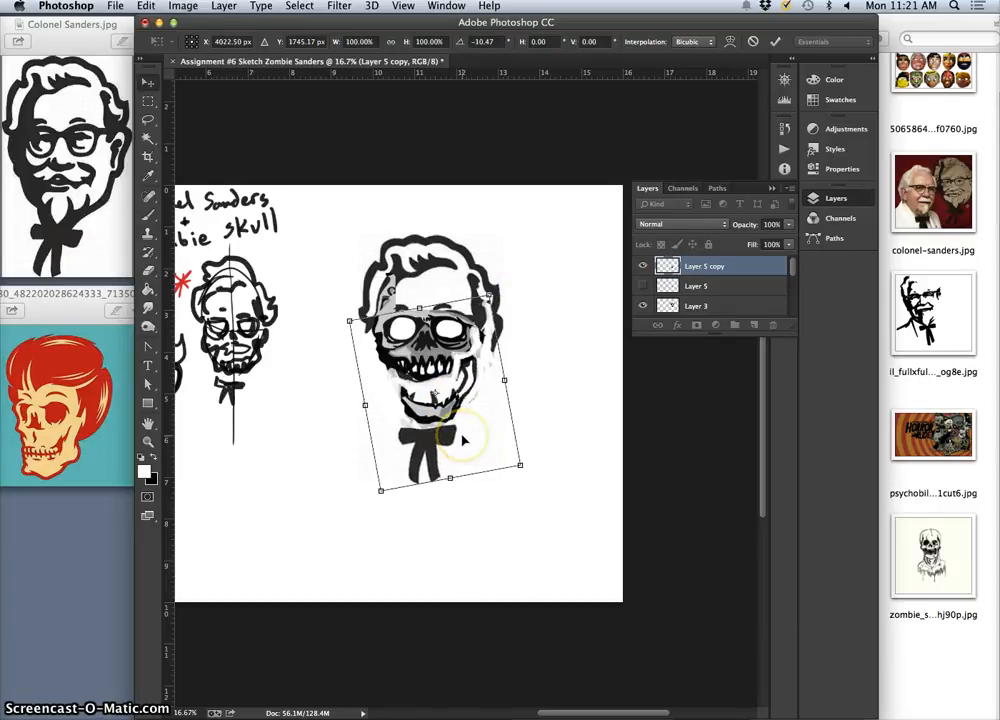
key(Return)
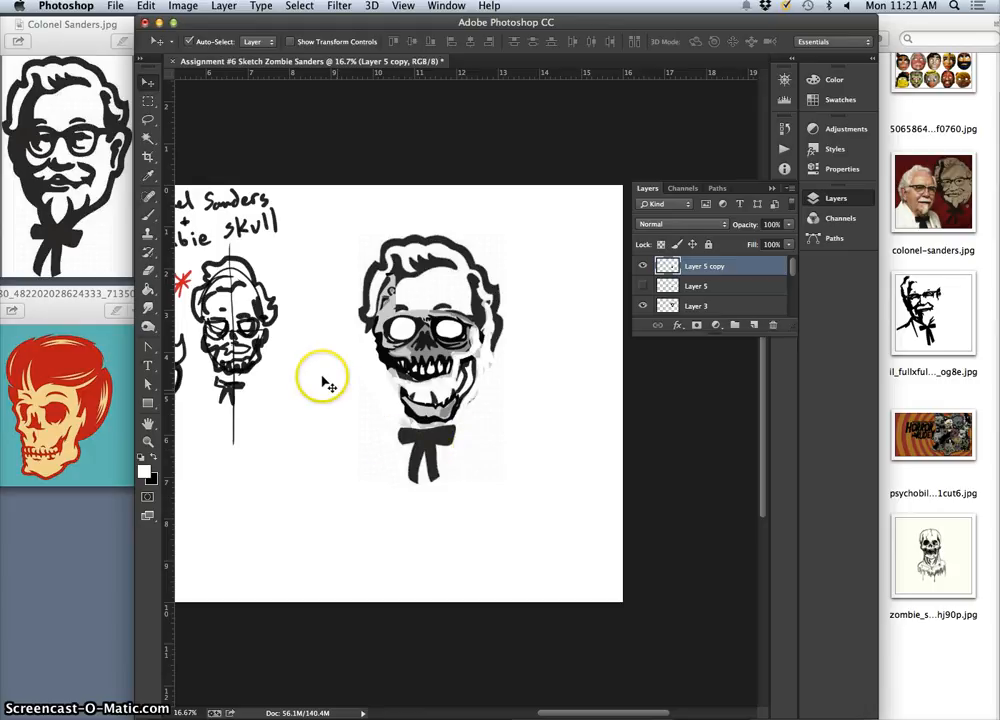
Compare the artwork with and without Layer 5 copy, leaving both Layer 5 copy and Layer 5 visible.
click(149, 120)
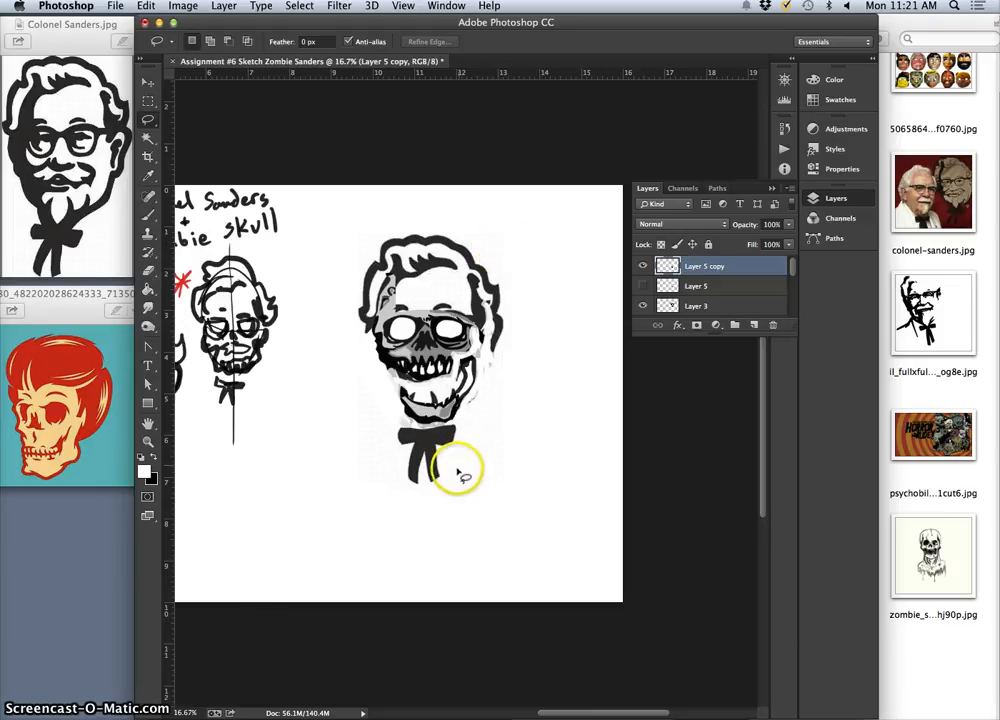
click(641, 289)
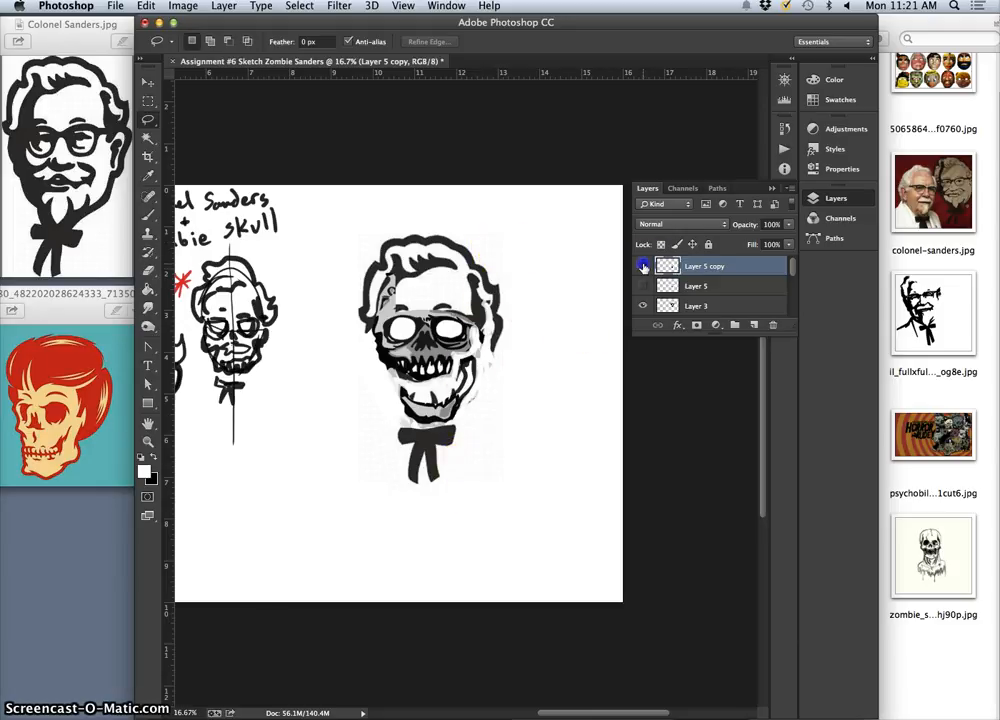
click(643, 266)
click(643, 266)
click(643, 266)
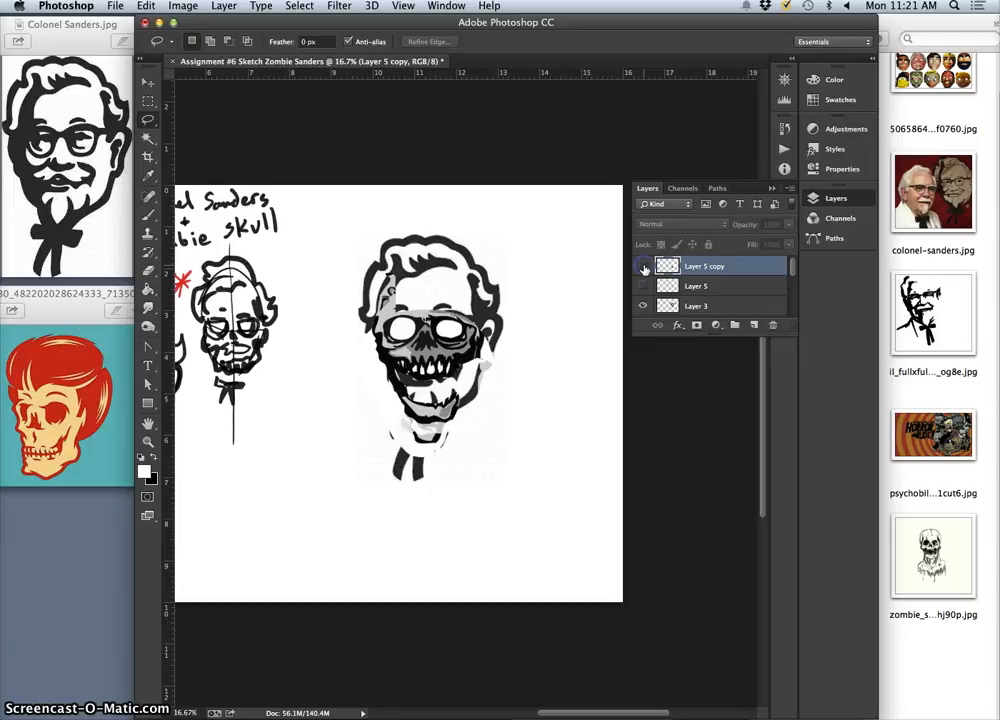
click(643, 266)
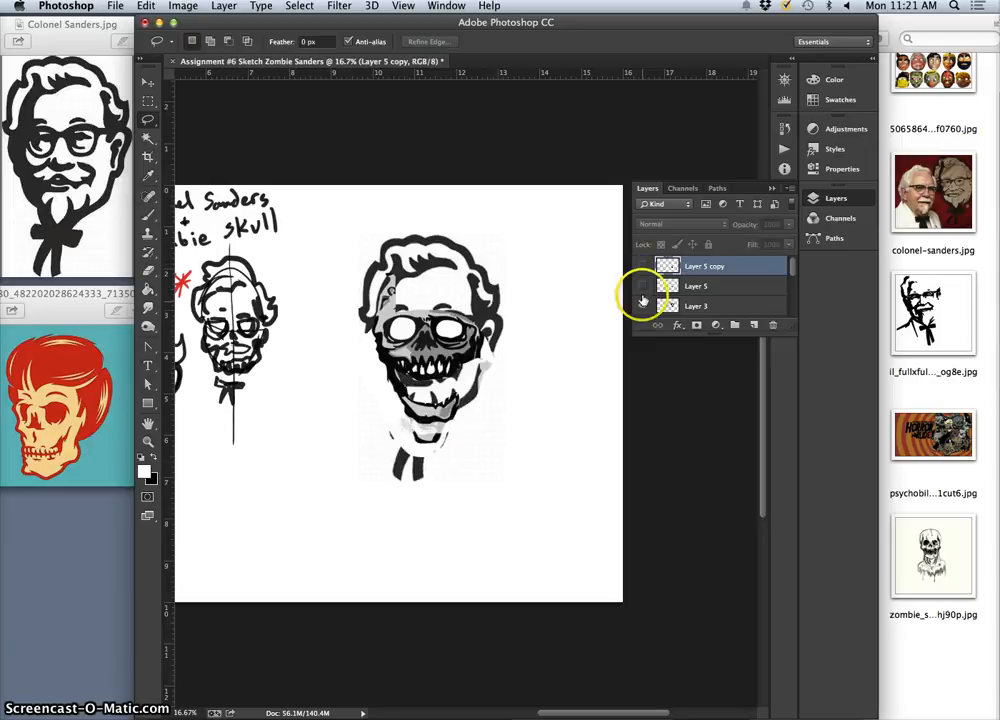
drag(643, 300, 643, 270)
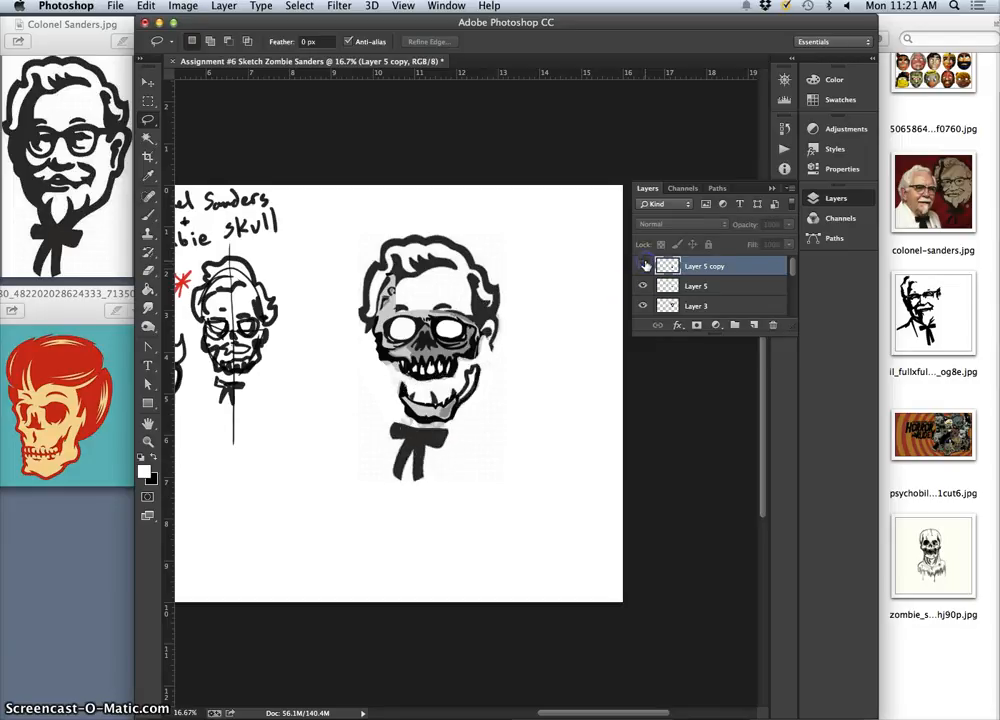
click(645, 267)
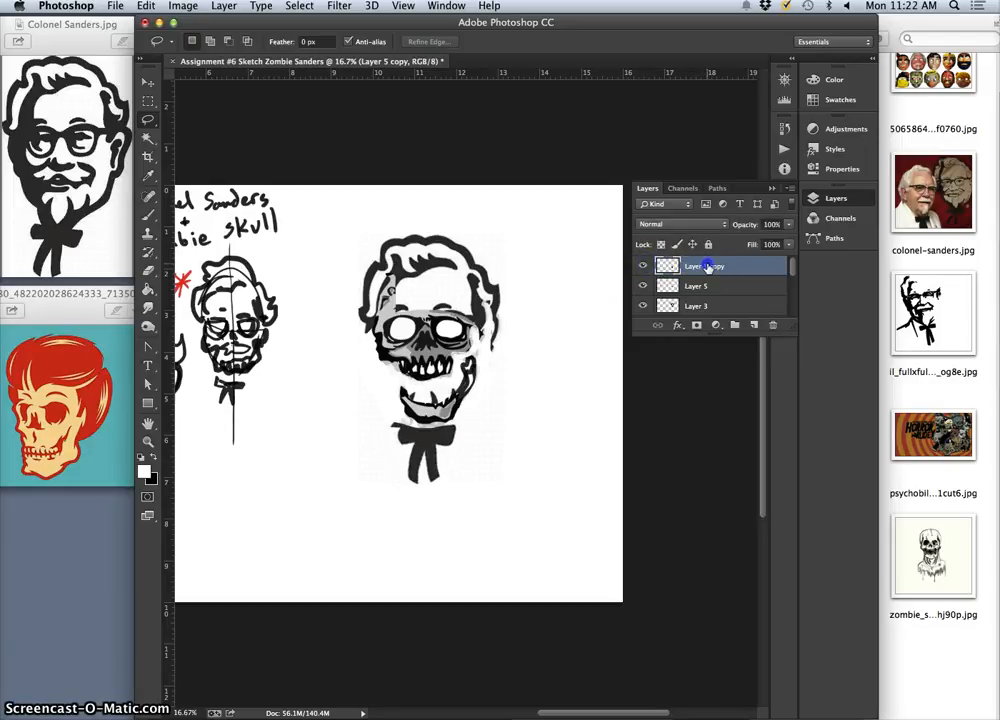
Duplicate Layer 5 copy, hide the original copy, and delete a lassoed area around the head and jaw from the duplicate.
click(643, 286)
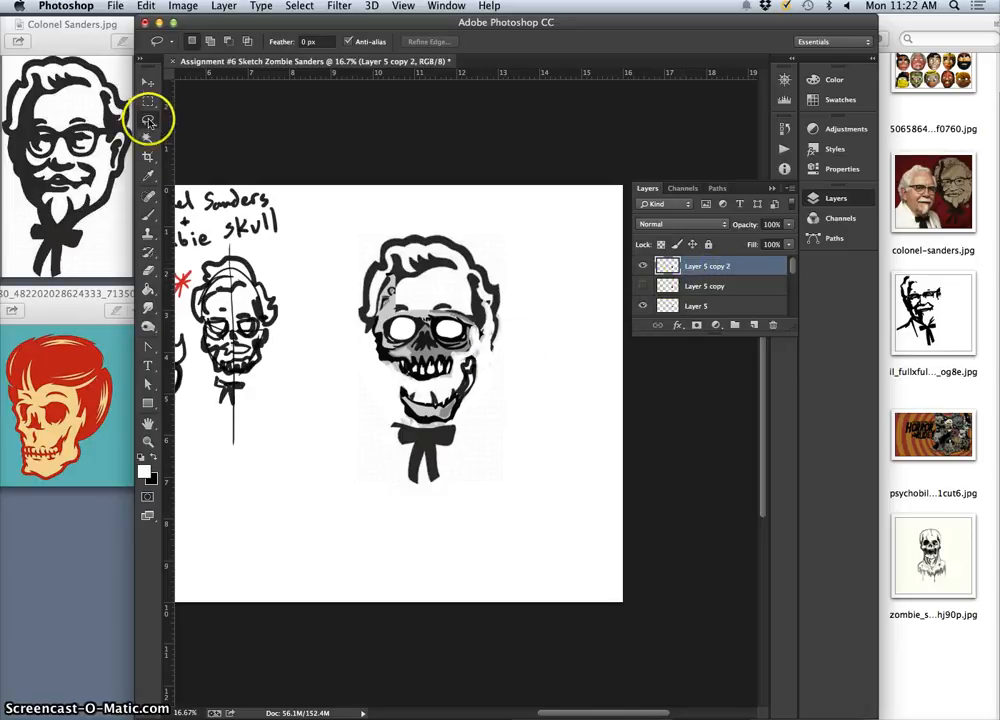
click(149, 121)
drag(392, 202, 343, 262)
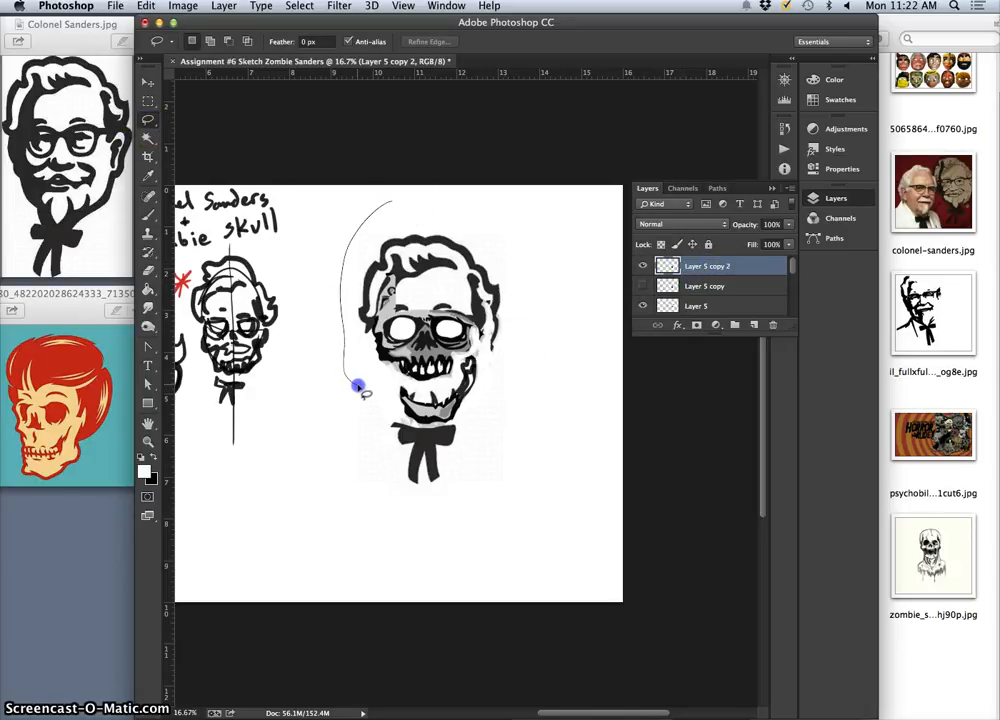
mouse_move(436, 422)
mouse_down()
mouse_move(469, 418)
mouse_move(516, 377)
mouse_move(529, 297)
mouse_move(506, 230)
mouse_up()
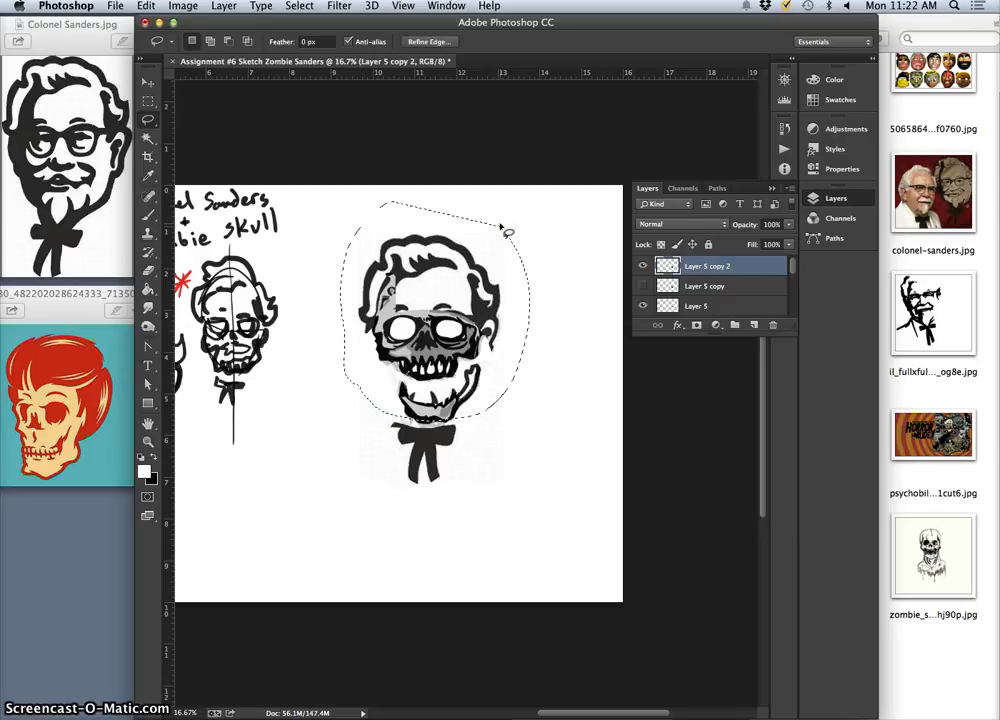
click(523, 476)
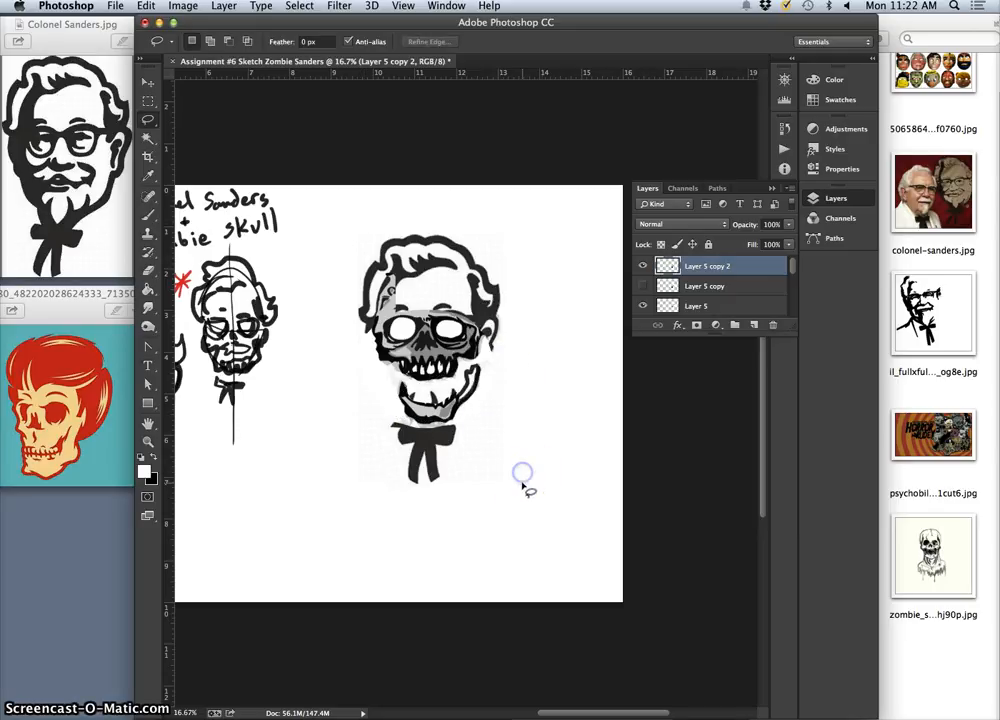
Show Layer 5 copy again and merge Layer 5 copy 2 down into it.
click(644, 287)
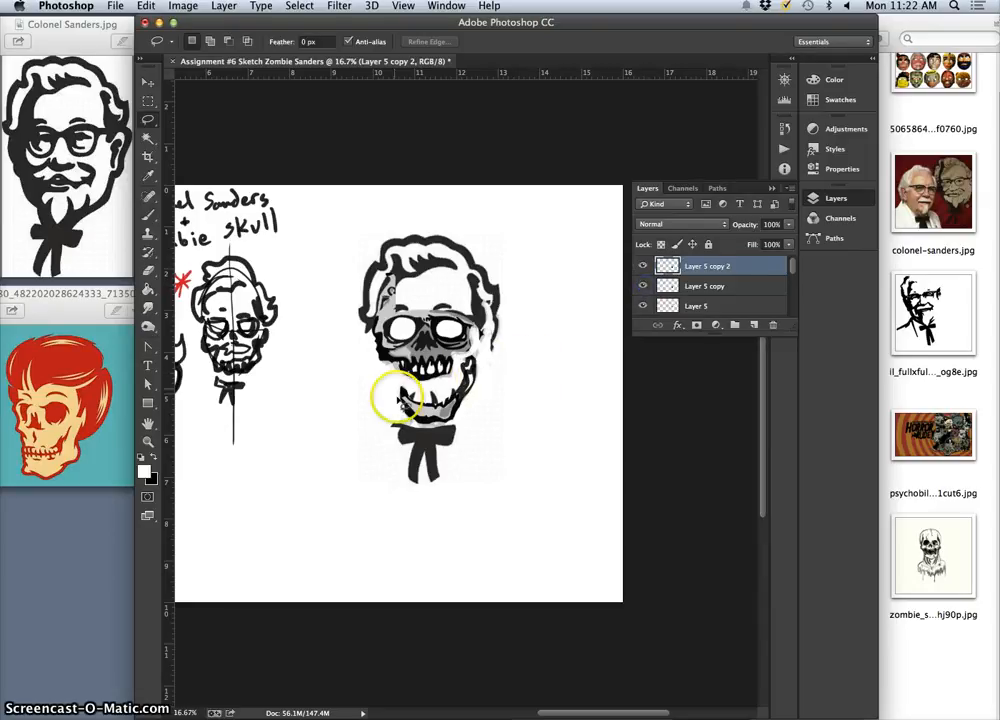
click(698, 284)
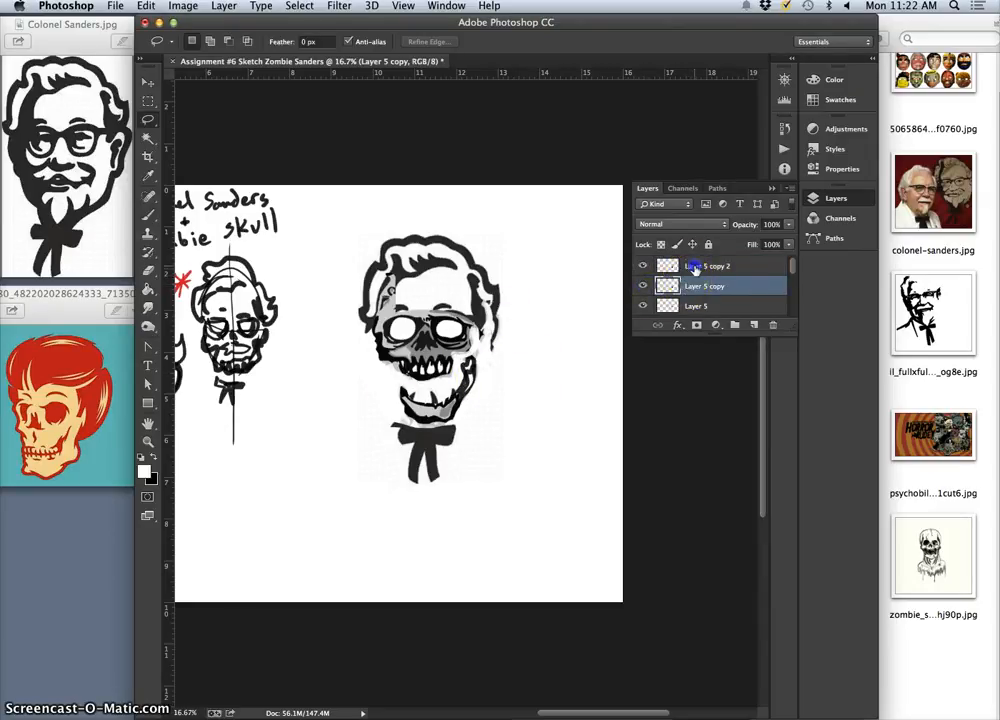
click(695, 268)
key(super+e)
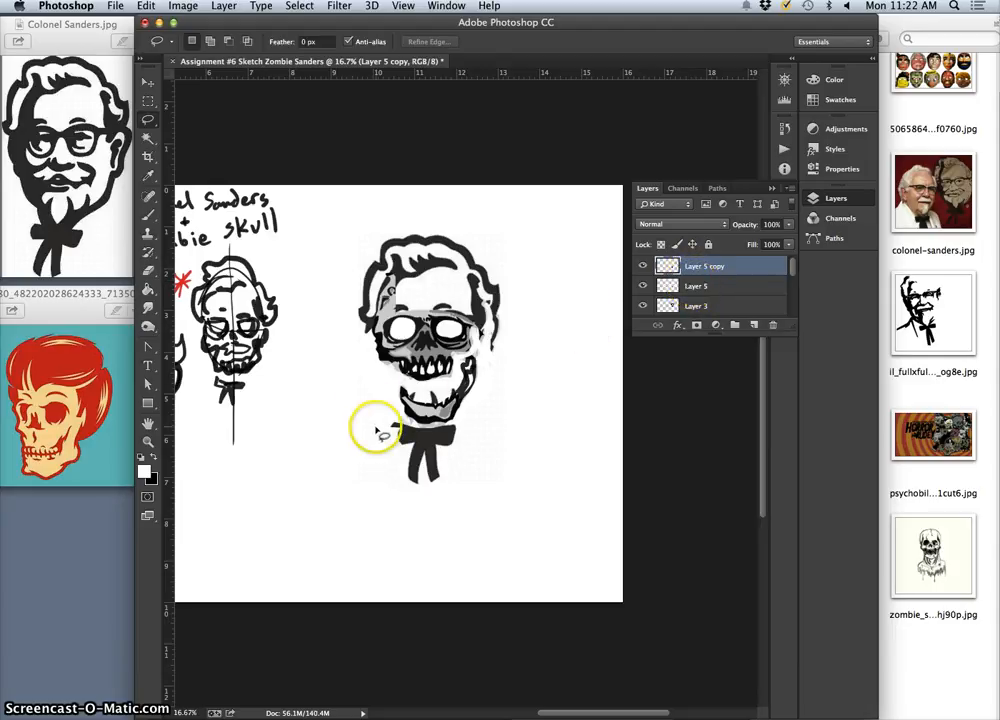
Lasso the lower jaw and bow tie on Layer 5 copy, copy them to a new layer, and hide Layer 5 copy.
mouse_move(375, 425)
mouse_down()
mouse_move(388, 381)
mouse_move(409, 382)
mouse_up()
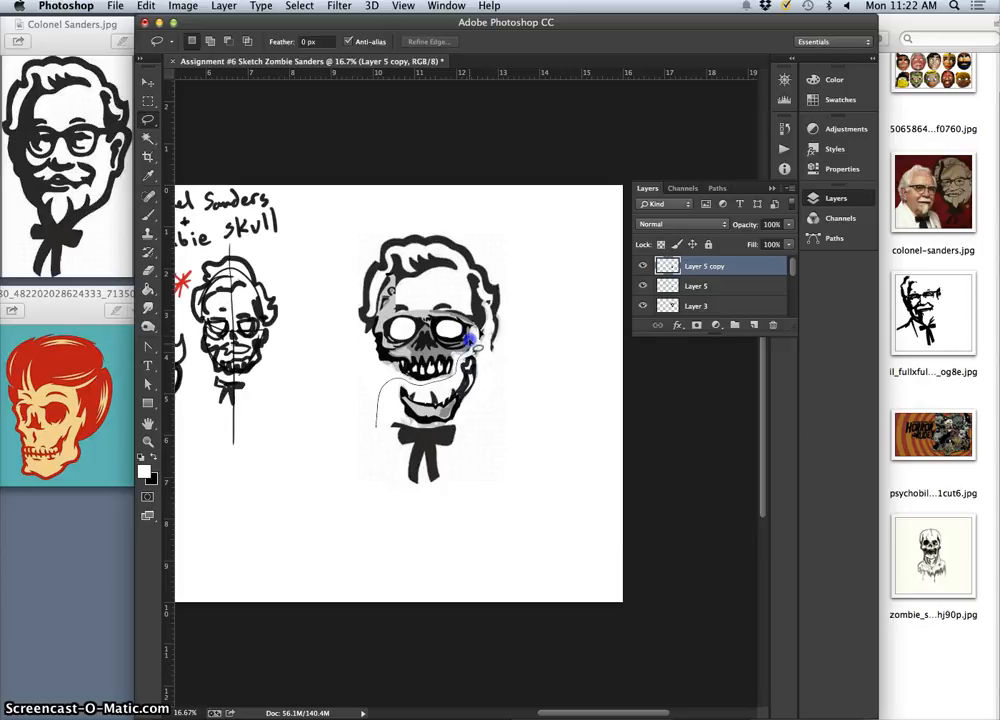
mouse_move(492, 381)
mouse_down()
mouse_move(497, 420)
mouse_move(481, 465)
mouse_up()
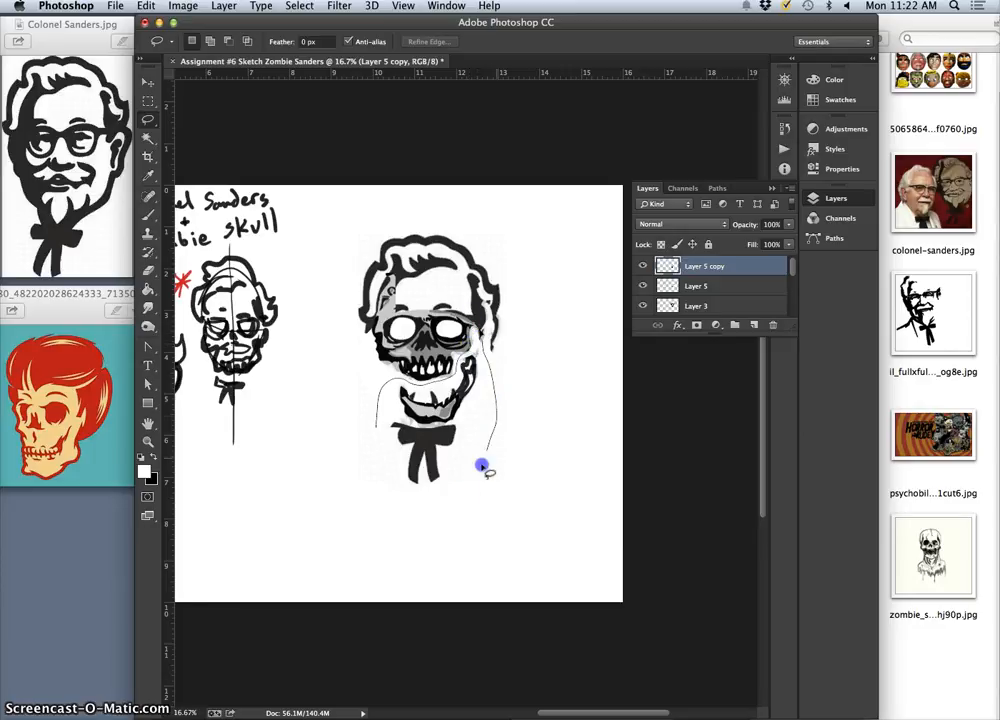
drag(377, 466, 375, 464)
key(super+j)
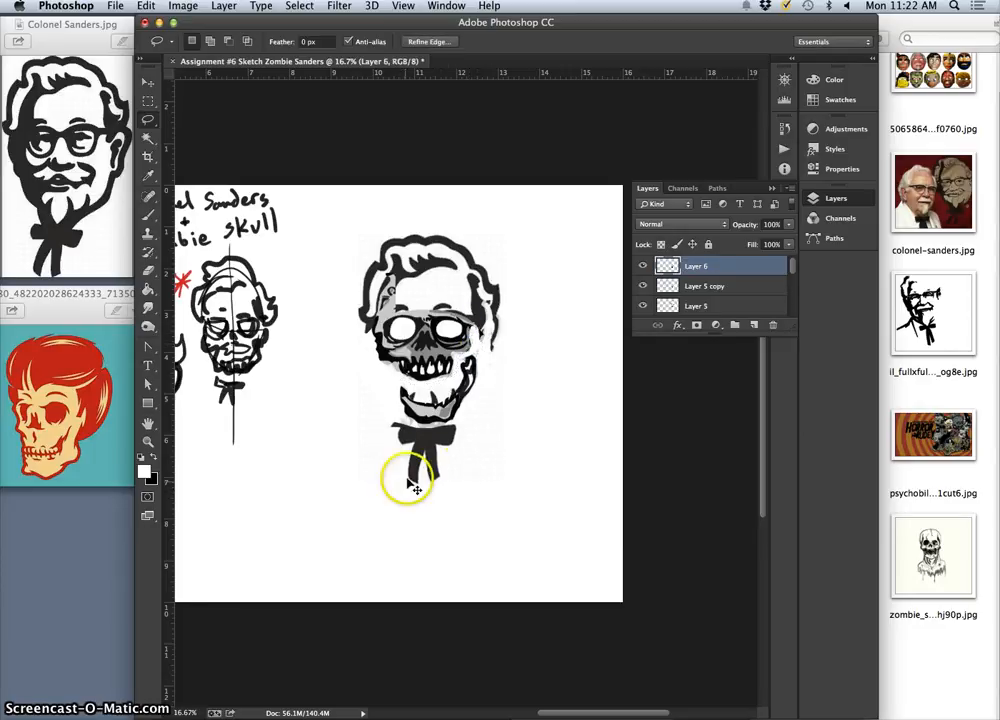
click(644, 287)
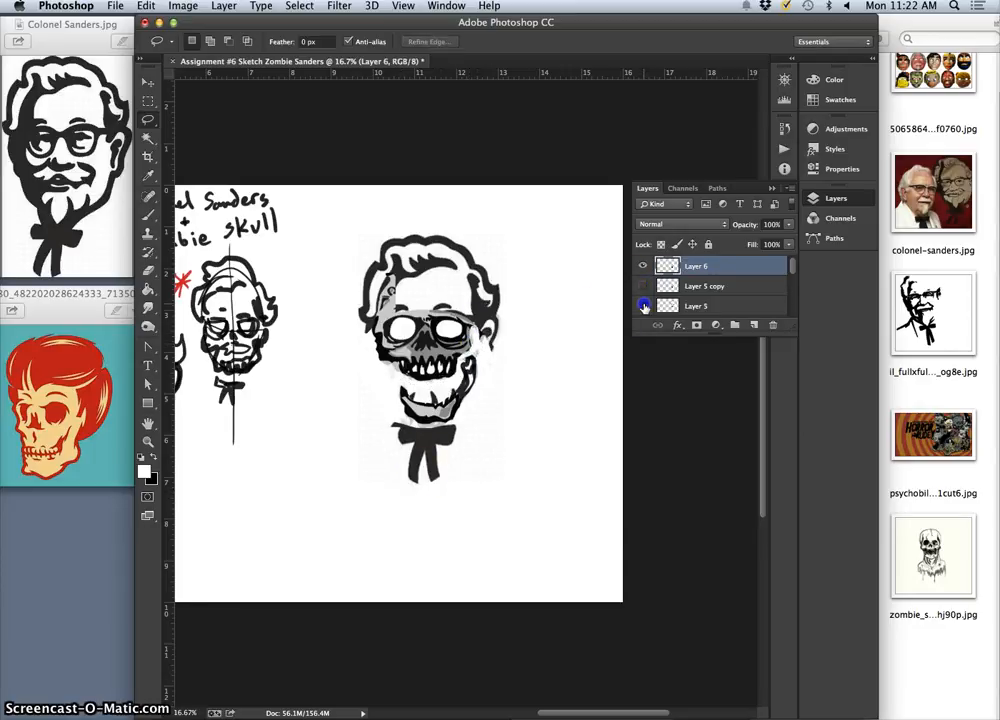
Toggle the visibility of Layer 5 and Layer 3 to compare the skull mashup with the underlying Colonel Sanders face.
click(644, 306)
click(645, 306)
click(644, 306)
click(644, 306)
drag(793, 267, 793, 275)
click(644, 305)
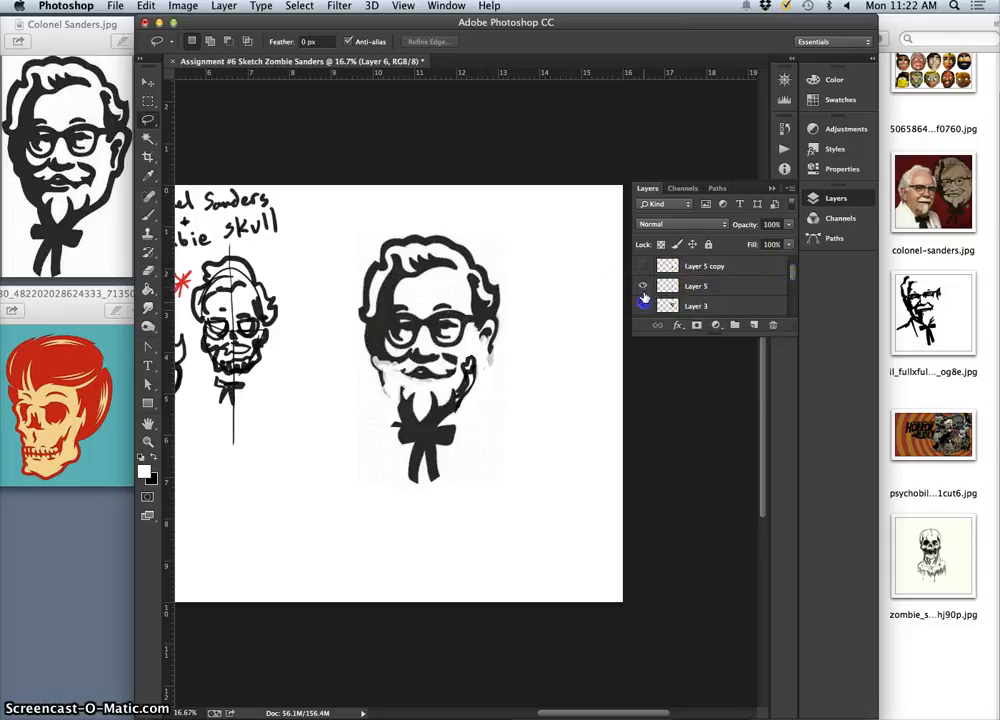
click(644, 305)
click(645, 287)
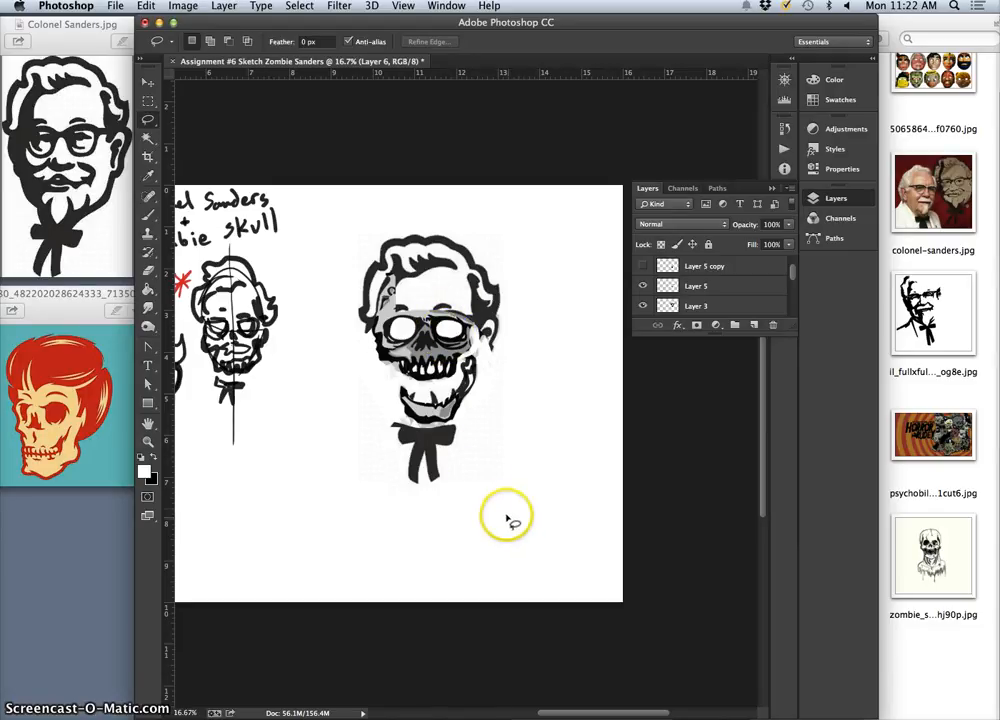
key(super+minus)
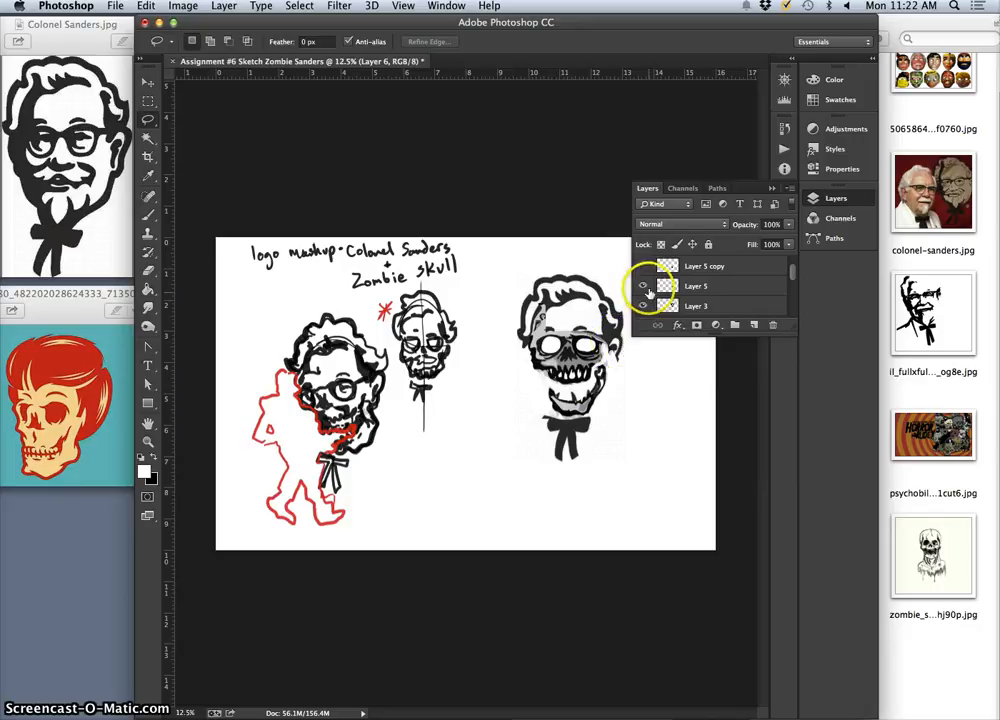
click(645, 288)
click(645, 288)
click(644, 306)
click(644, 306)
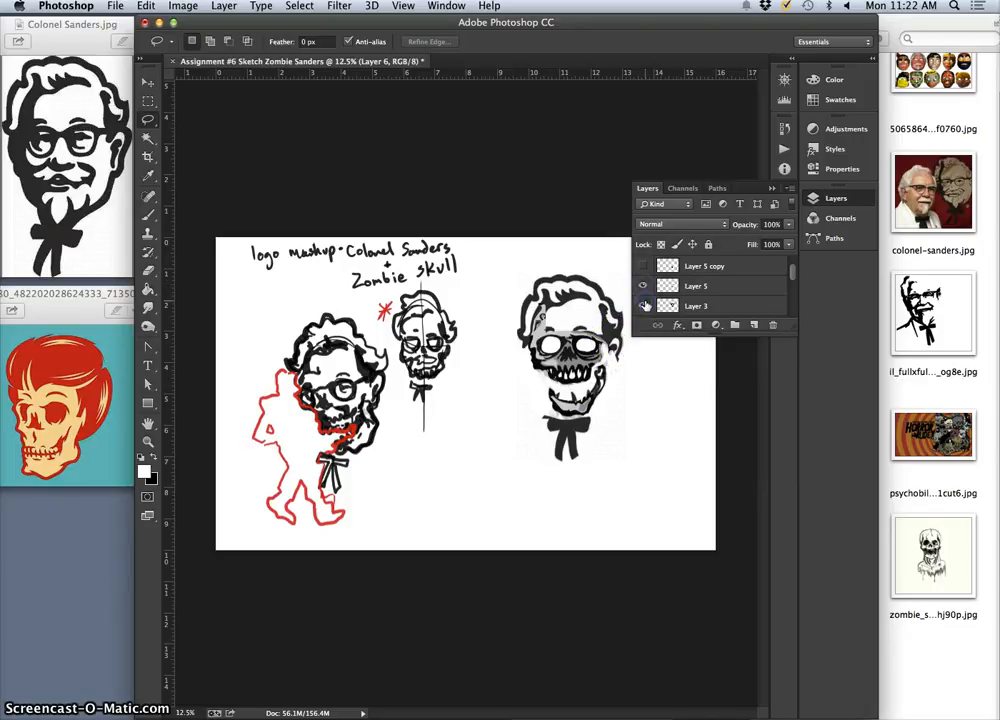
click(644, 306)
click(644, 306)
click(644, 306)
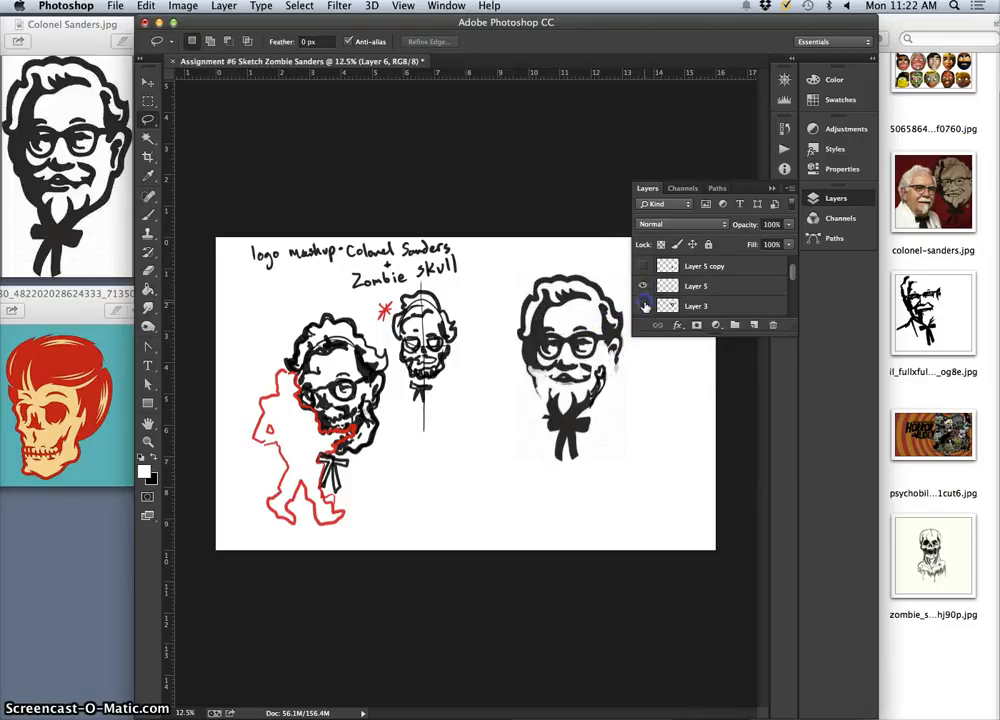
click(644, 306)
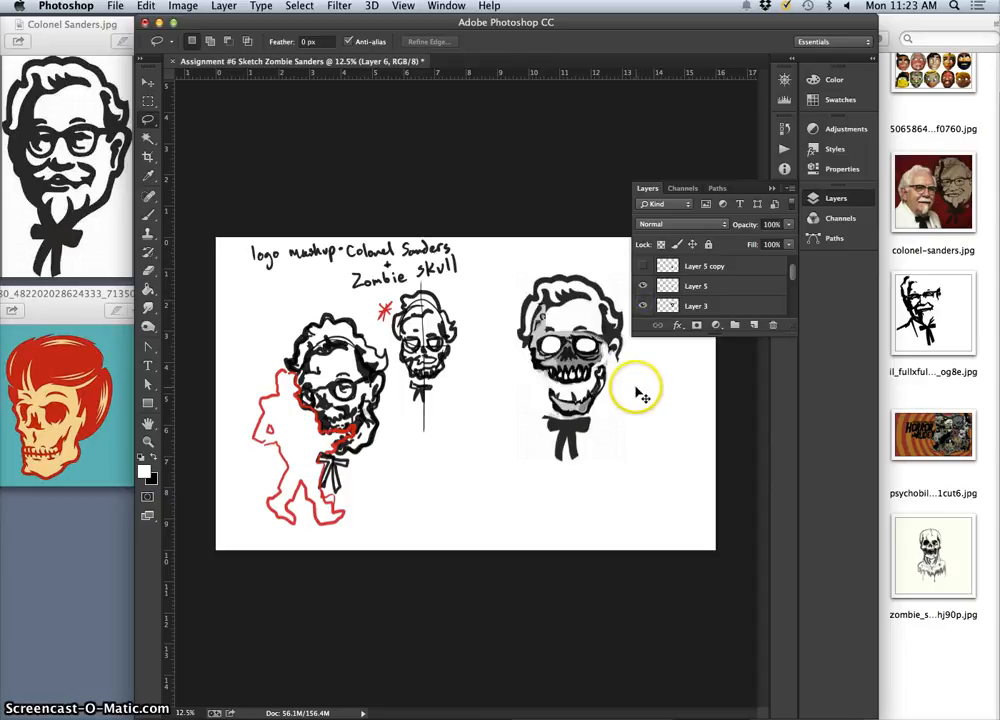
Brush black details on Layer 6: cracks on the forehead, the lower edge of the ear, and the upper jawbone beside it.
key(super+equal)
drag(566, 335, 484, 349)
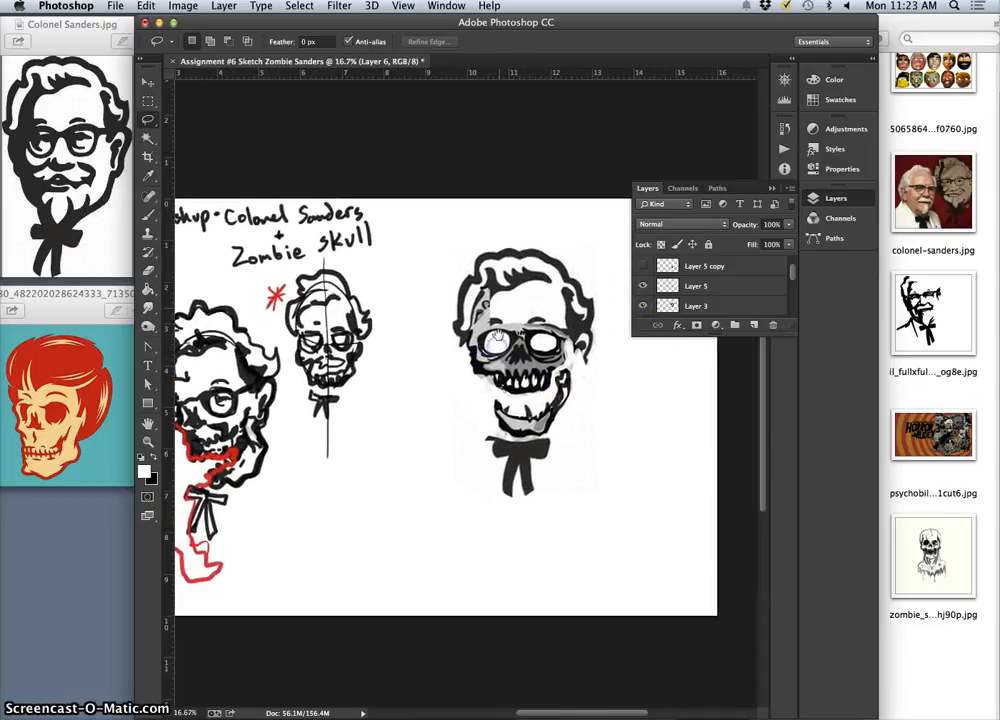
click(148, 215)
click(154, 457)
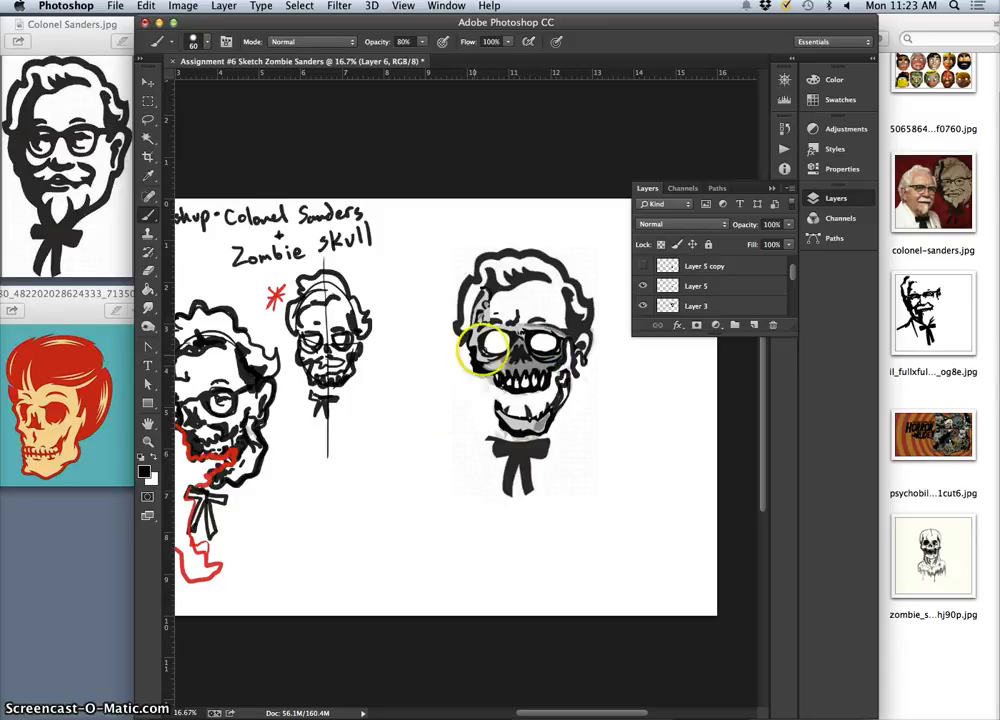
Touch up the lower hair edge opposite the ear and the temple above the eye socket with white brush strokes.
click(154, 463)
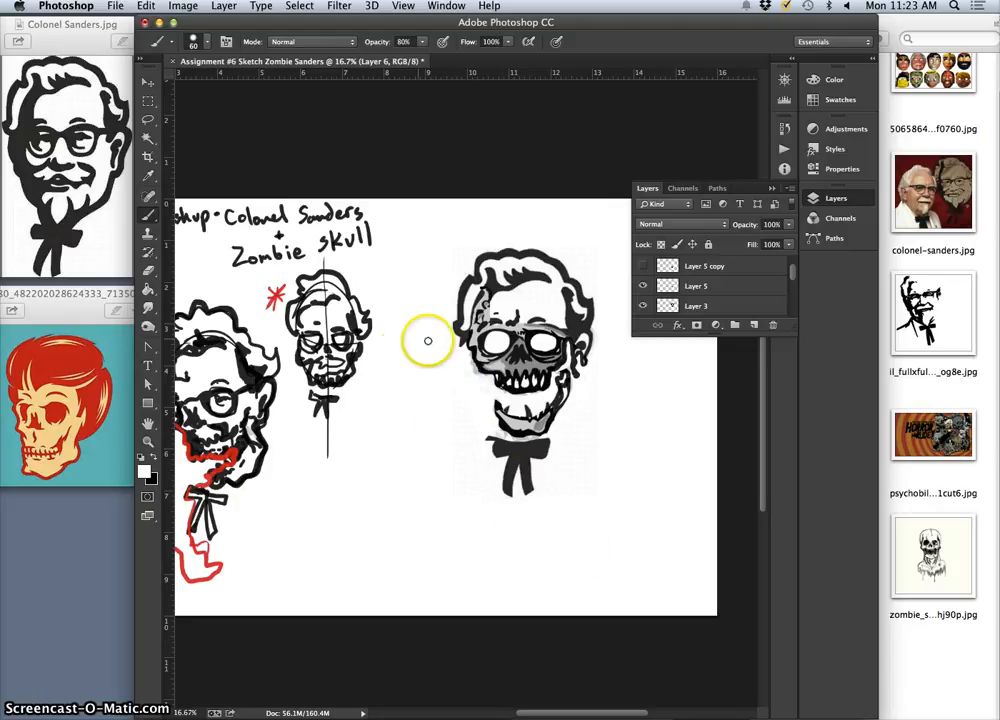
click(459, 340)
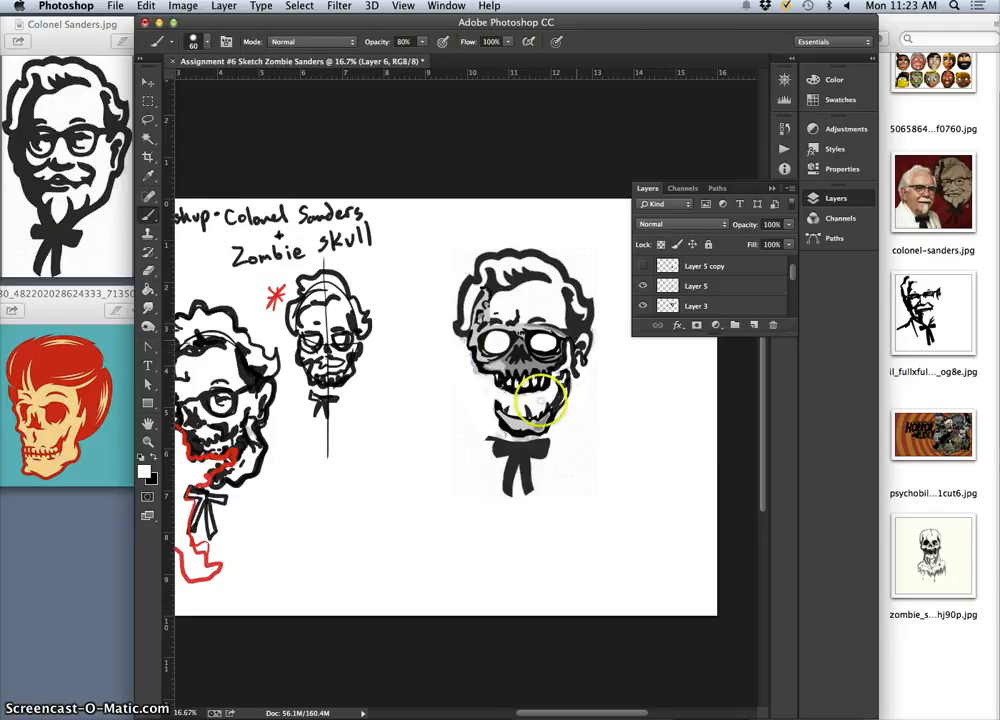
click(490, 311)
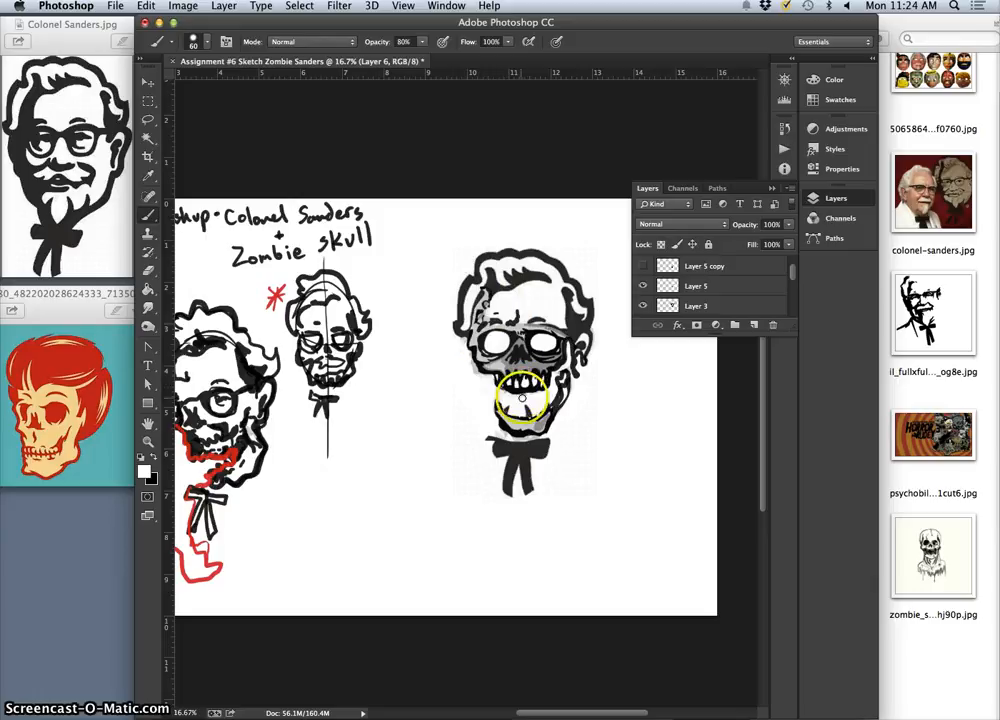
Paint white over the leftover dark point at the bow tie's upper corner, opposite the ear side.
key(super+equal)
key(super+equal)
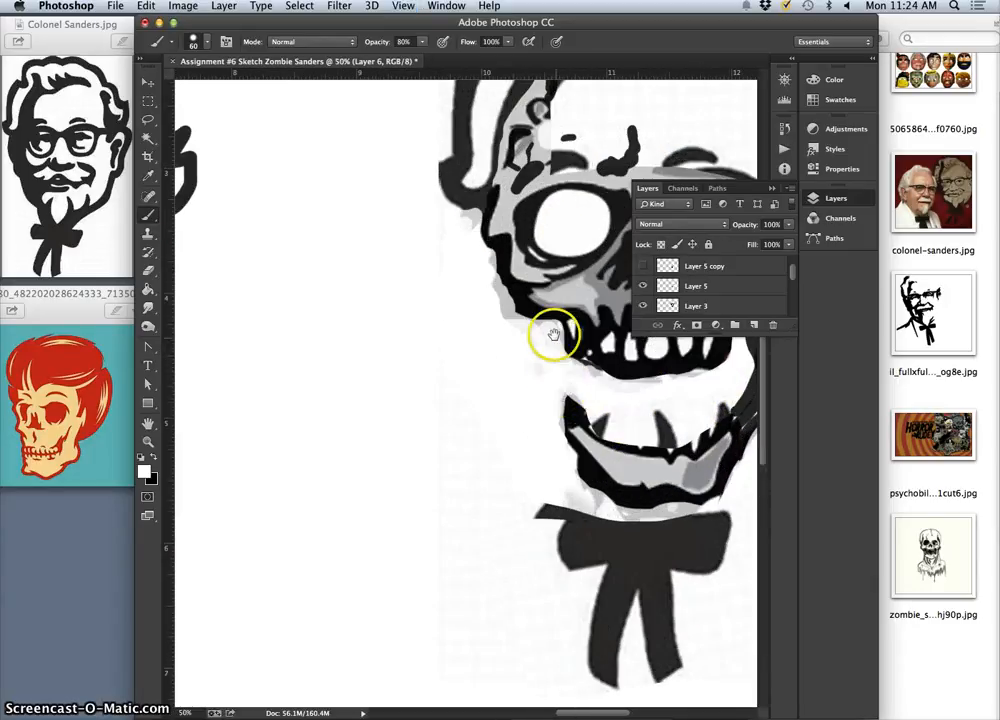
mouse_move(545, 335)
mouse_down()
mouse_move(469, 330)
mouse_move(378, 357)
mouse_up()
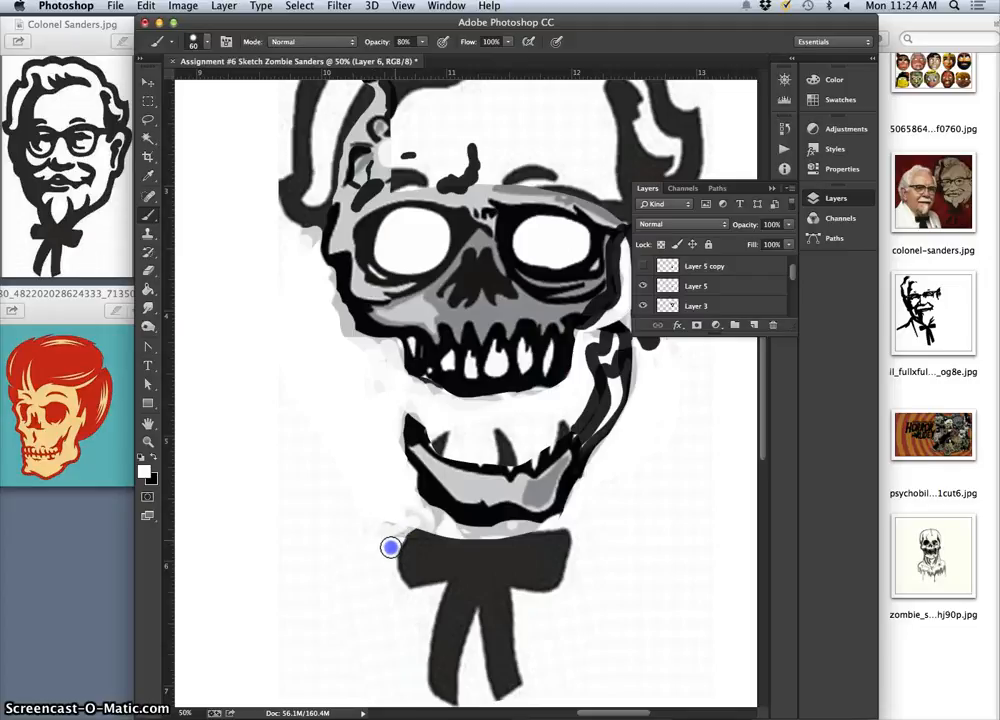
key(super+minus)
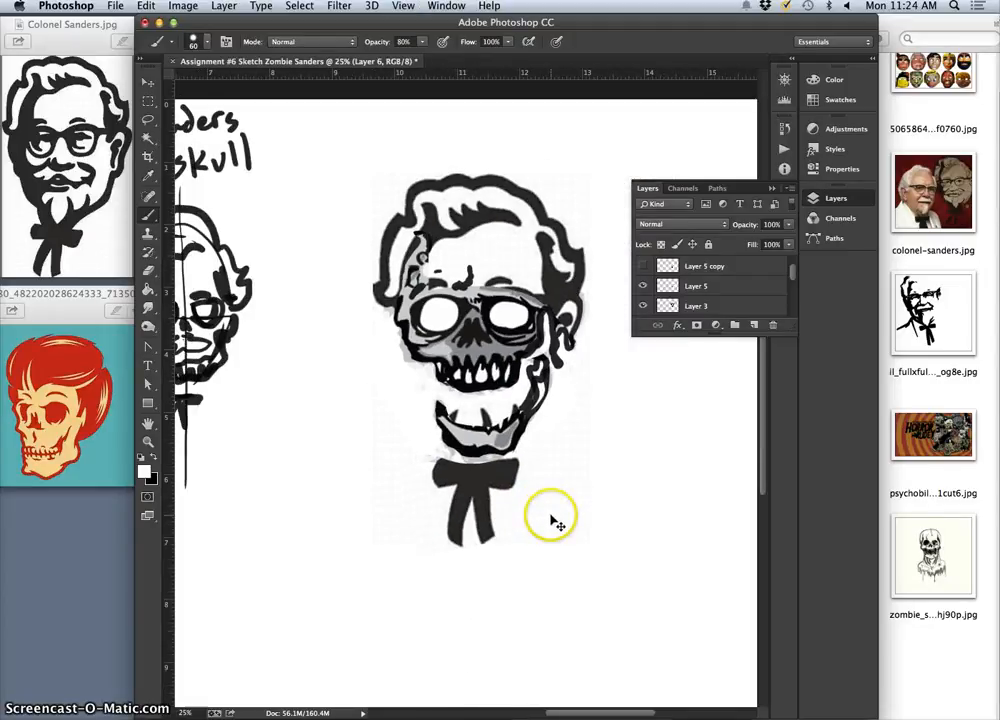
Save the sketch to the Desktop as Assignment #6 Sketch Zombie Sanders in Photoshop format with layers kept.
key(super+minus)
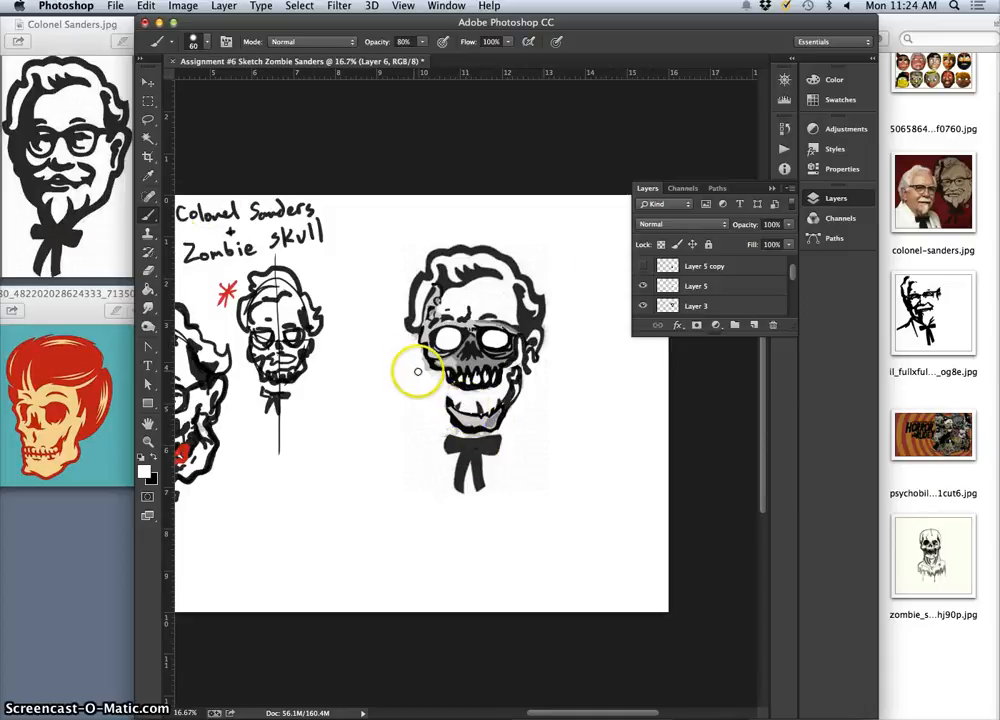
key(super+minus)
key(super+minus)
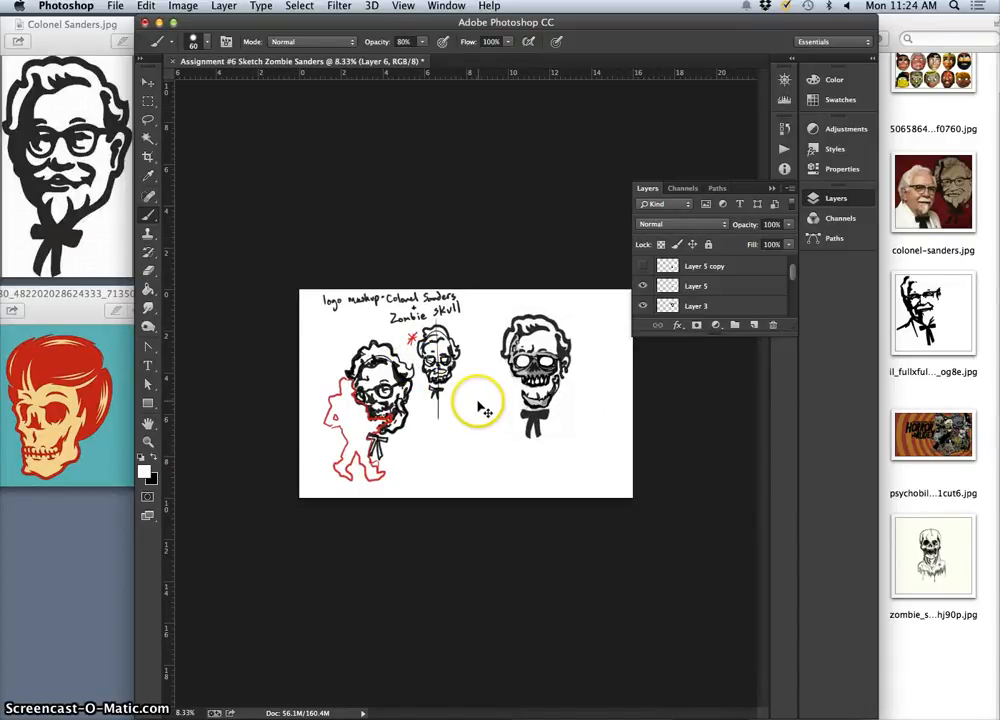
key(super+s)
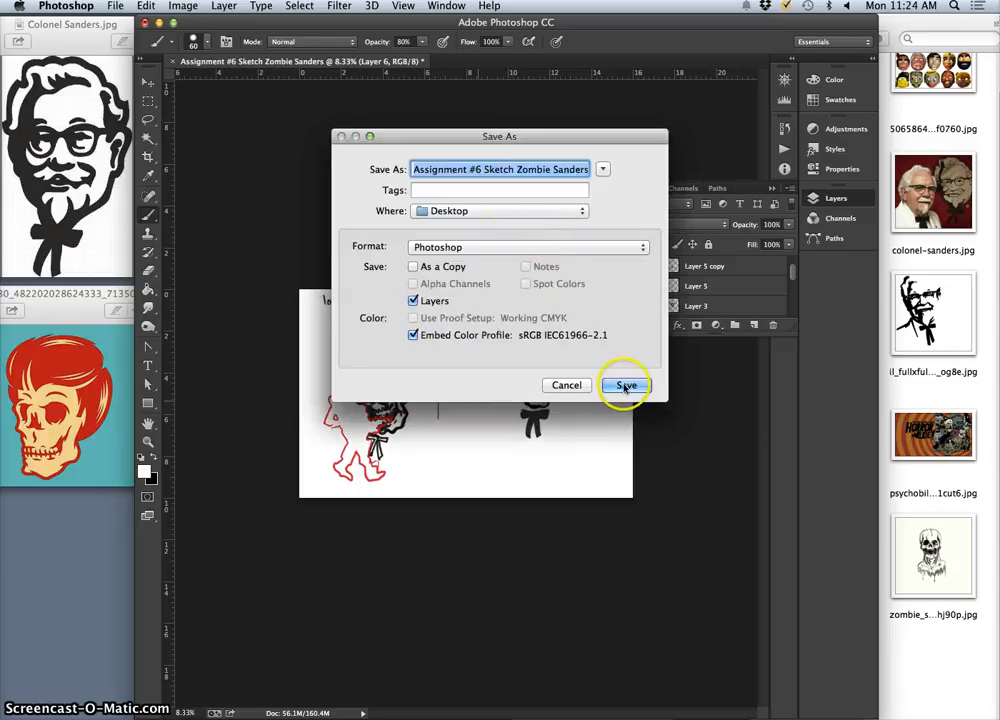
click(625, 386)
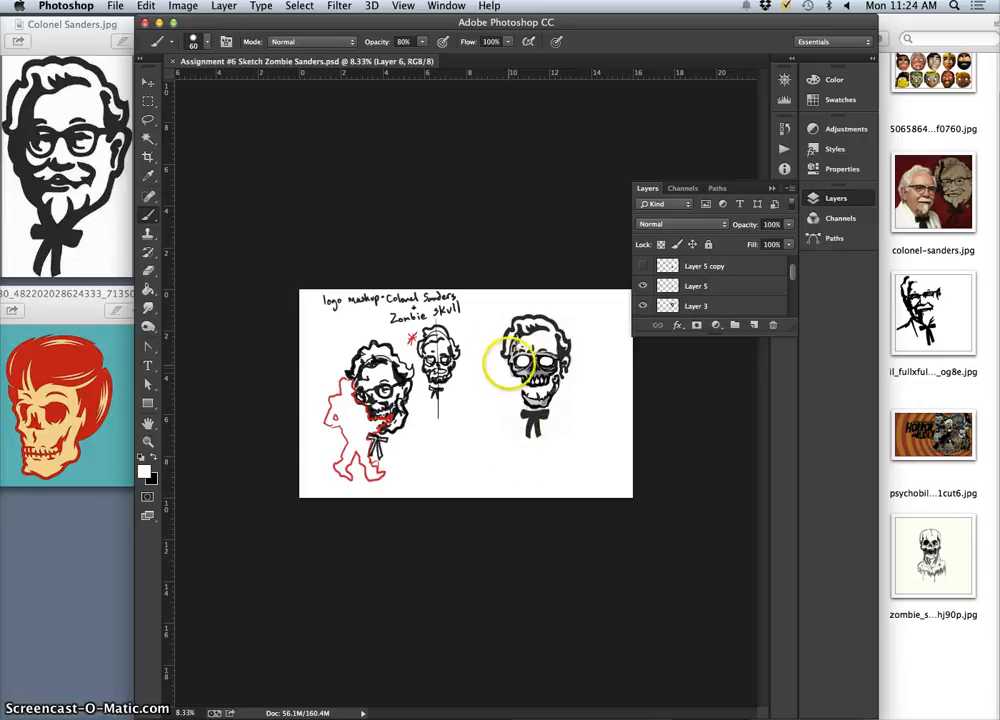
Crop the canvas to a portrait area around the finished skull mashup, leaving out the two rough sketches and notes.
click(148, 157)
drag(301, 395, 388, 395)
drag(540, 397, 526, 394)
drag(469, 492, 466, 478)
key(Return)
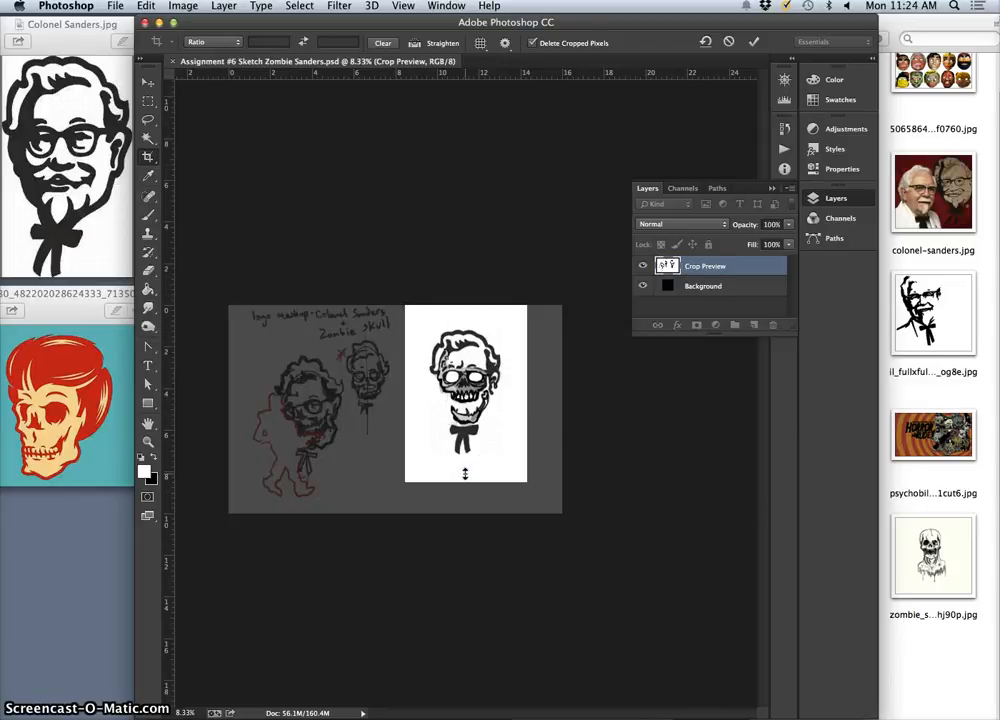
Begin saving a copy of the cropped sketch to the Desktop with JPEG as the file format.
click(115, 6)
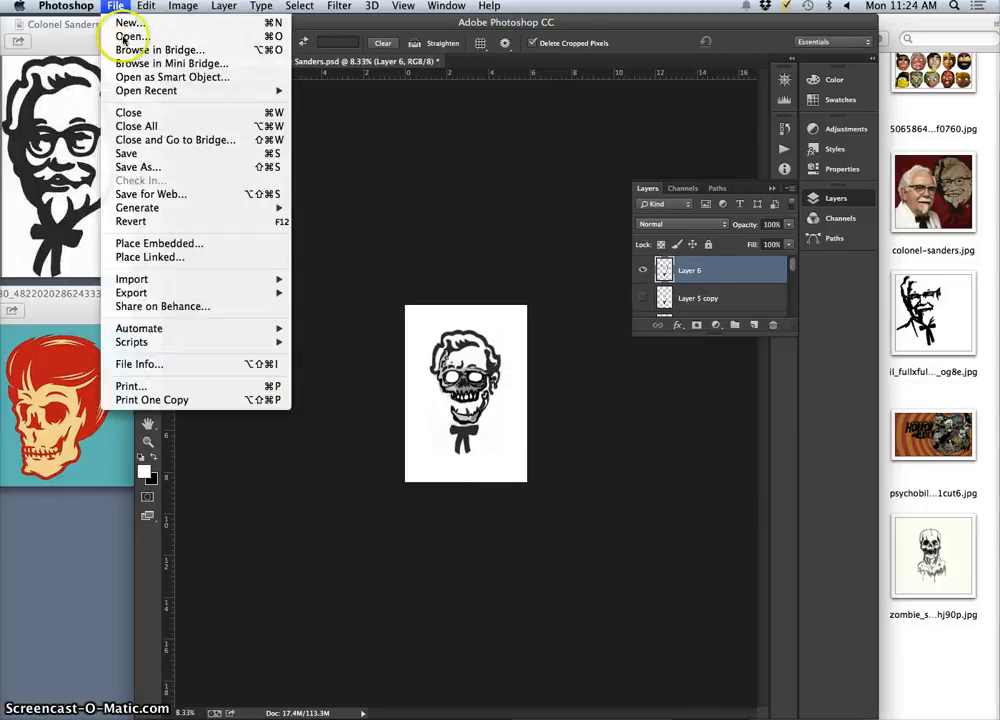
click(156, 161)
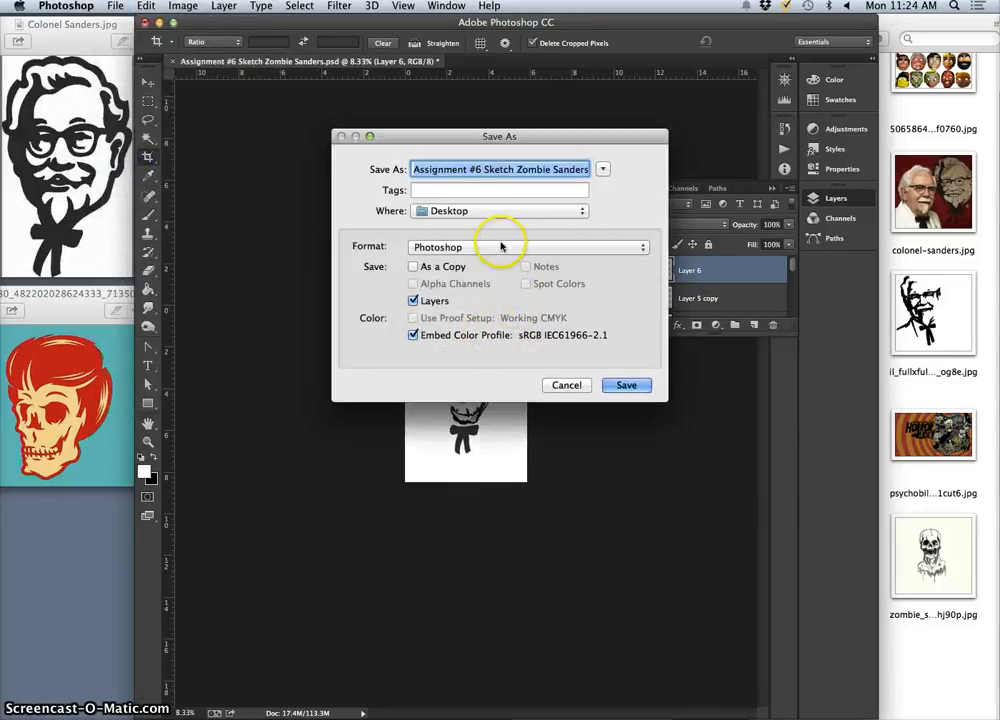
click(501, 246)
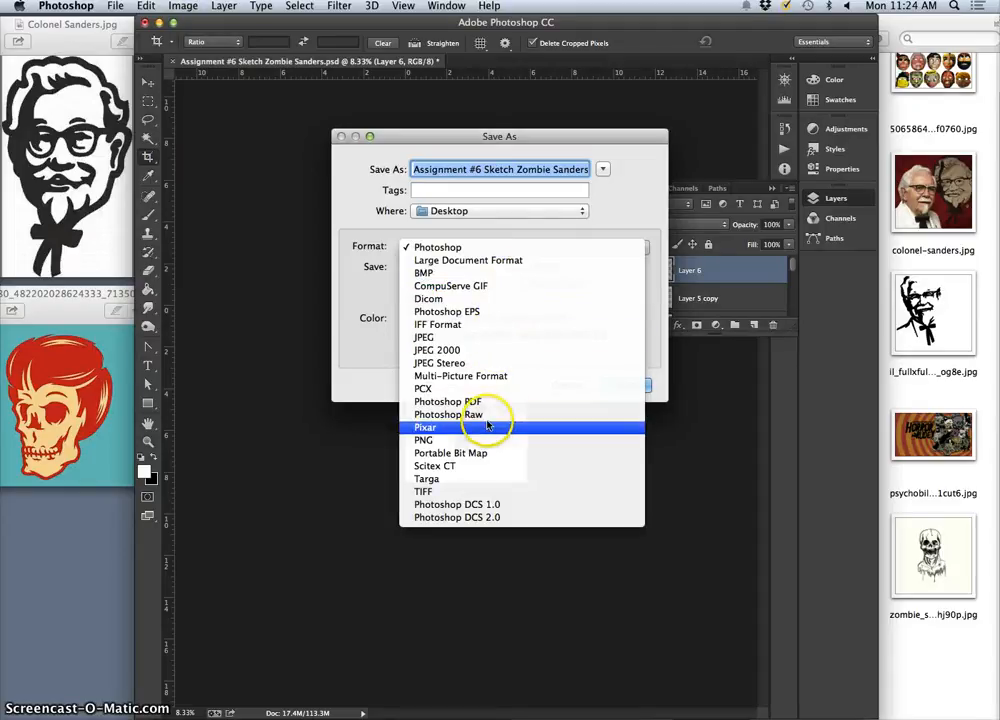
click(472, 350)
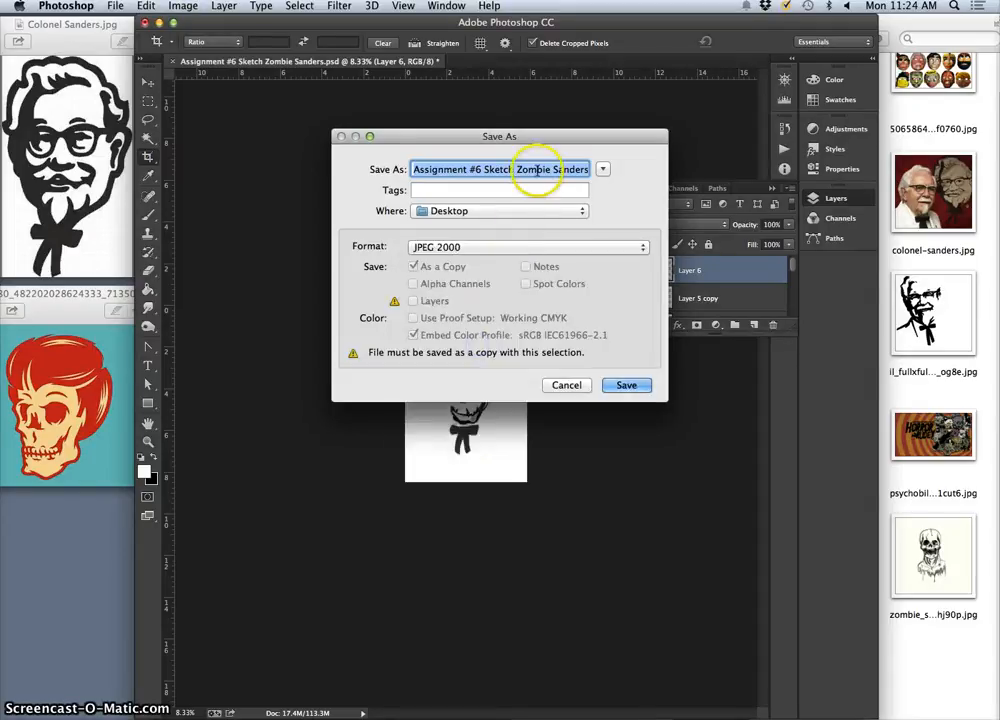
click(537, 169)
drag(595, 170, 603, 170)
click(574, 170)
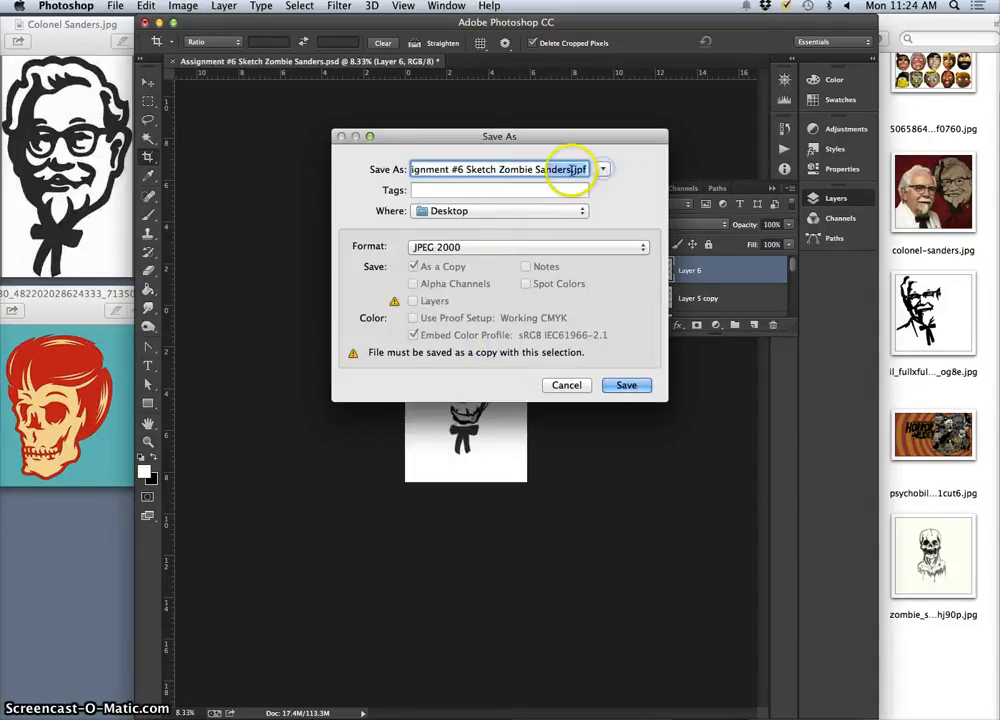
click(505, 248)
click(491, 232)
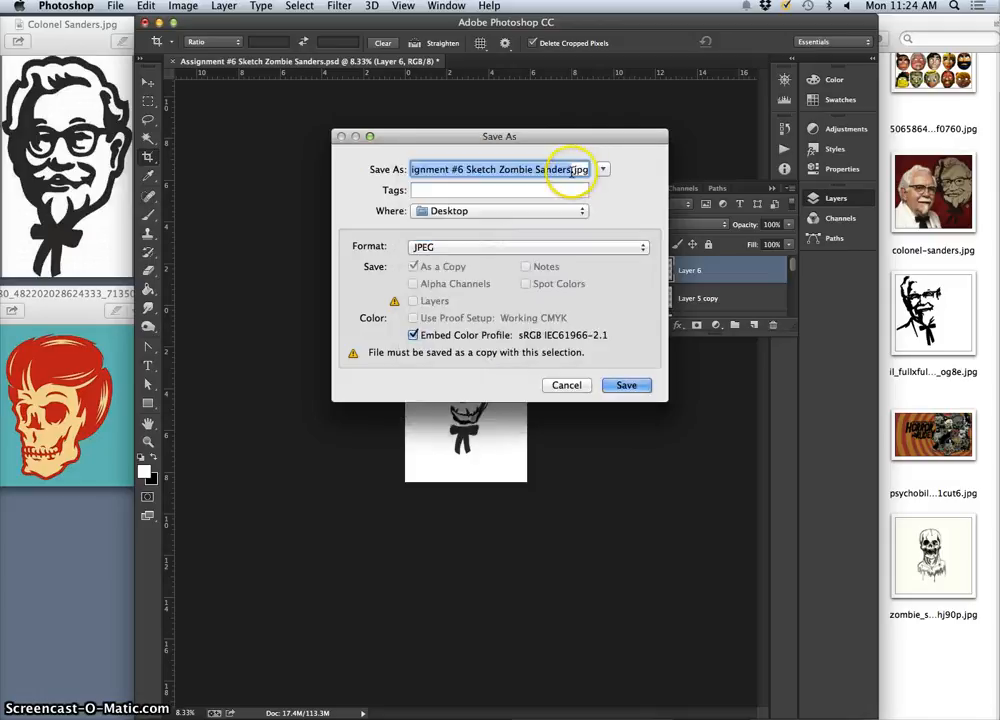
Name the copy Assignment #6 Sketch Zombie Sanders Cropped.jpg and save it at JPEG quality 12, Maximum, Baseline Standard.
click(572, 170)
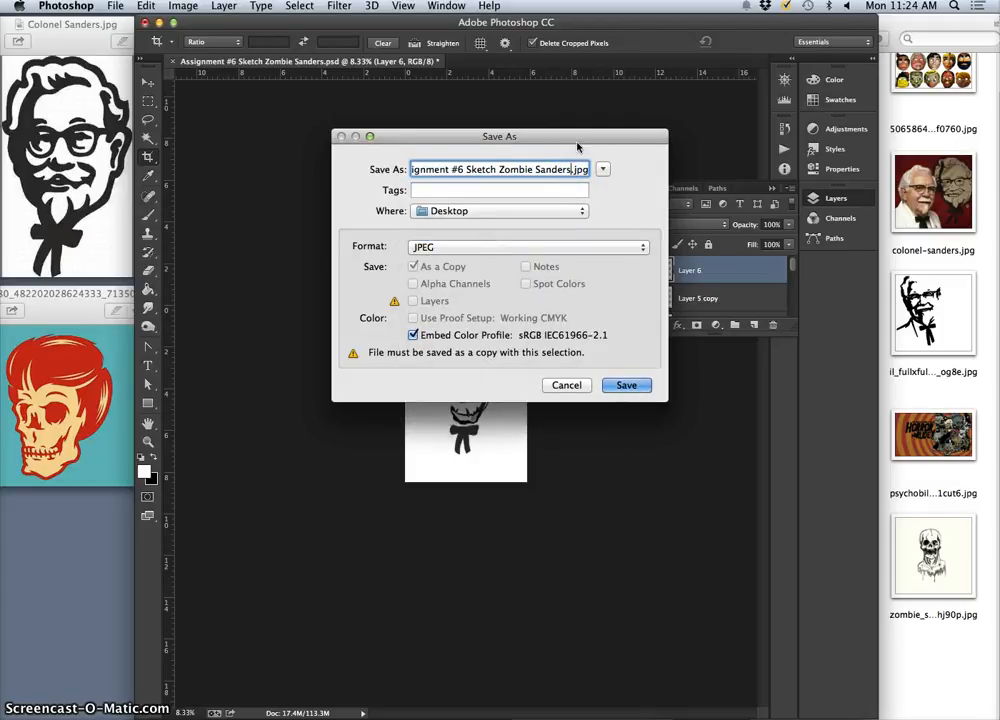
text(Cropped)
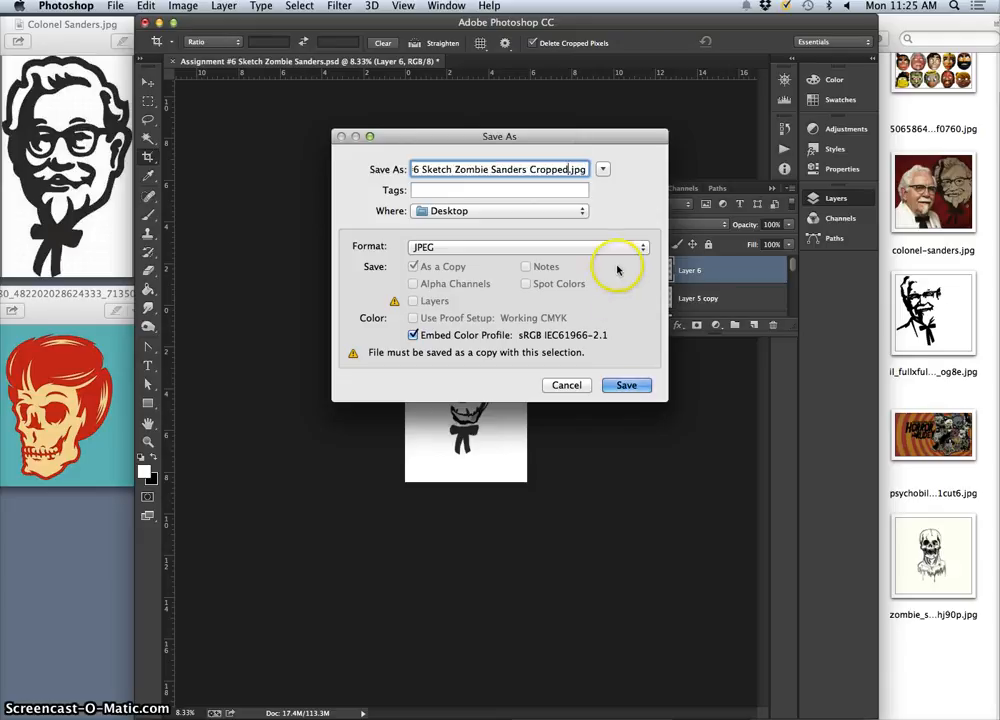
click(628, 386)
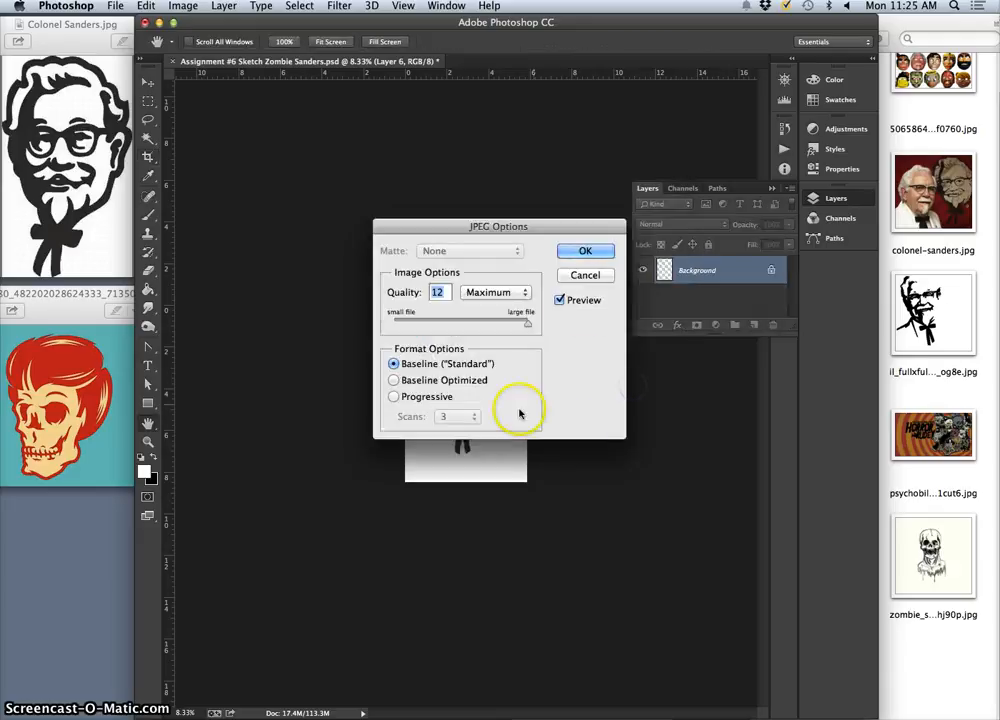
click(596, 251)
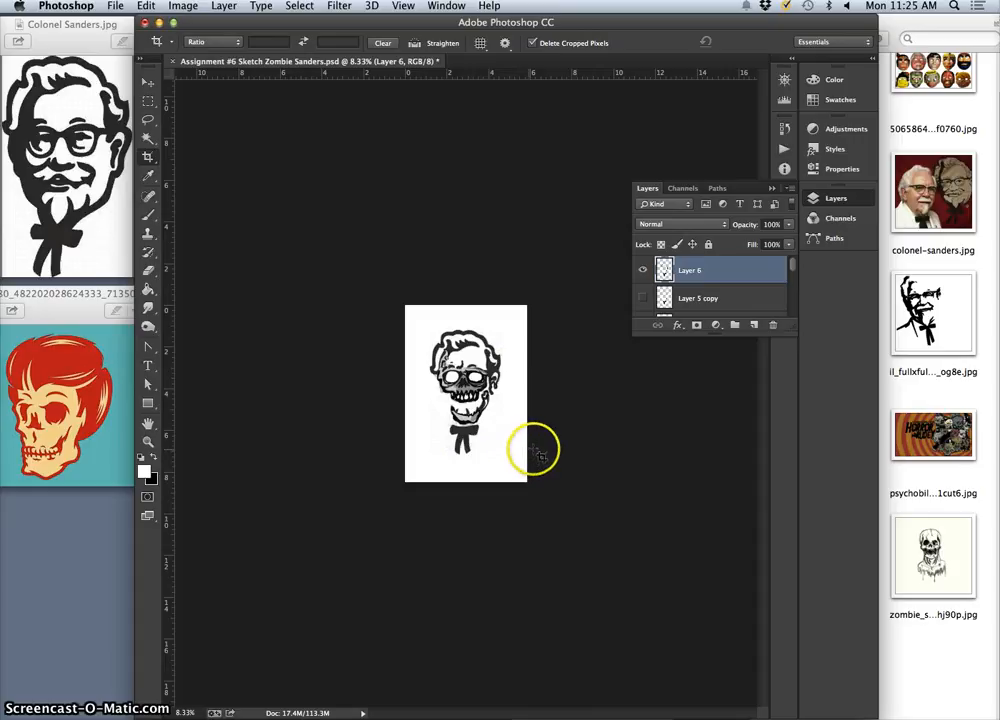
Close the document without saving the crop to the PSD, and quit Photoshop.
click(174, 61)
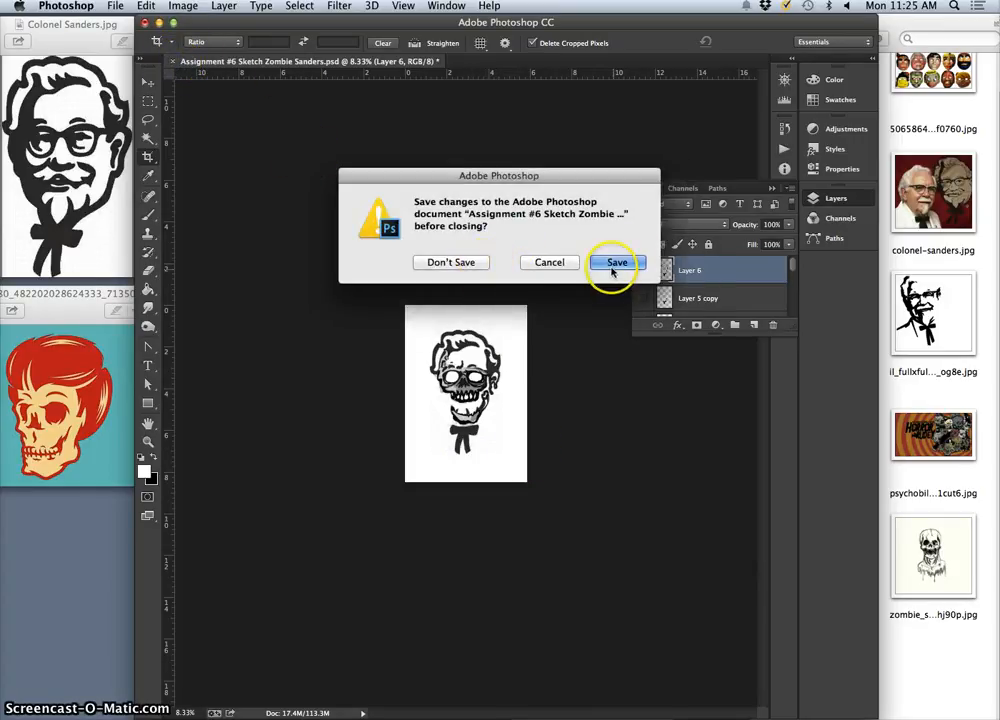
click(462, 266)
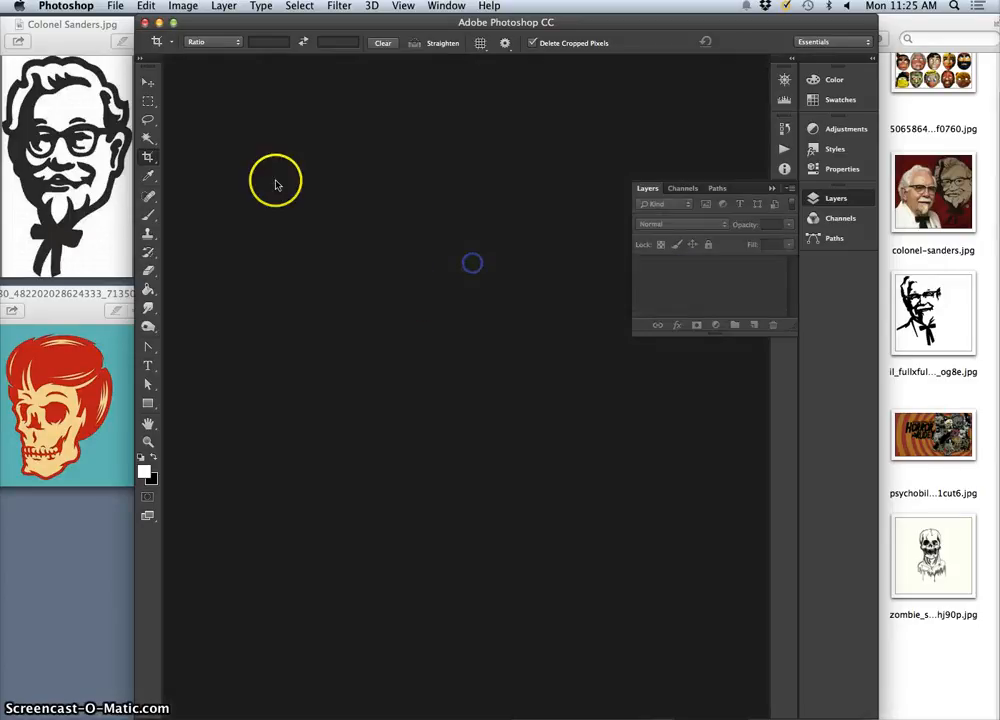
click(398, 355)
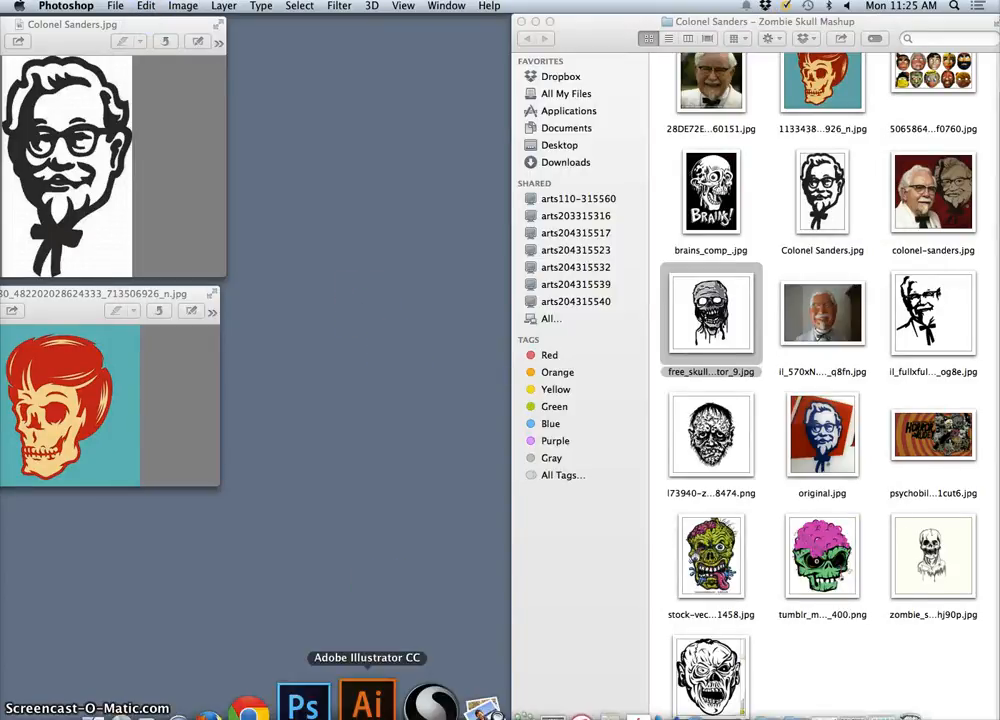
right_click(336, 700)
click(341, 652)
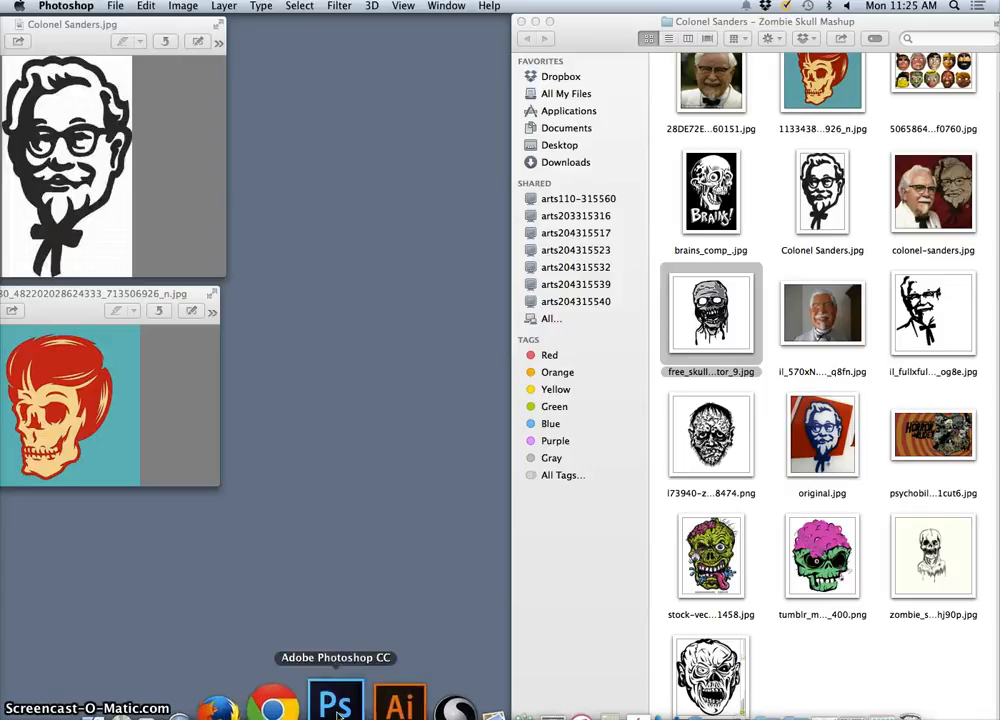
click(351, 530)
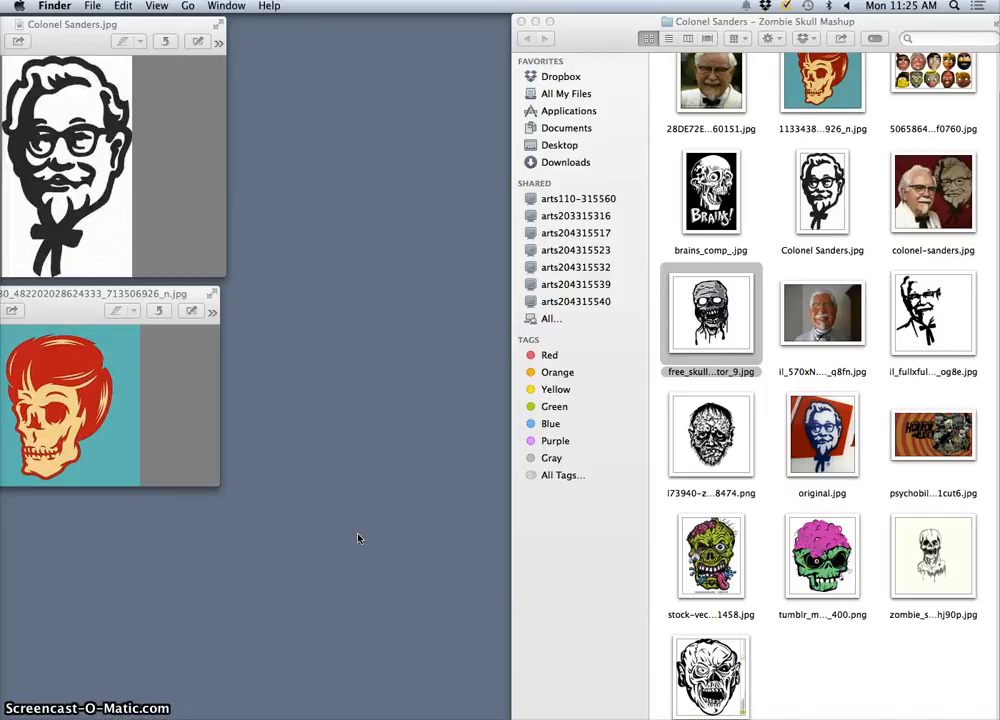
Launch Adobe Illustrator CC and reveal the files on the desktop.
mouse_move(361, 700)
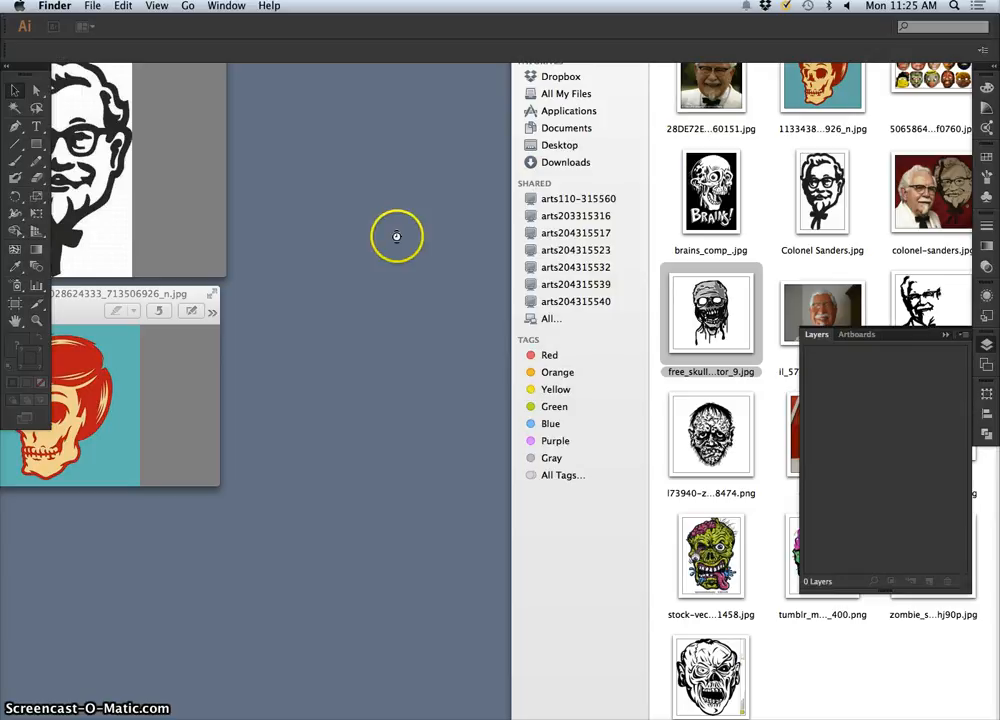
key(F11)
key(F11)
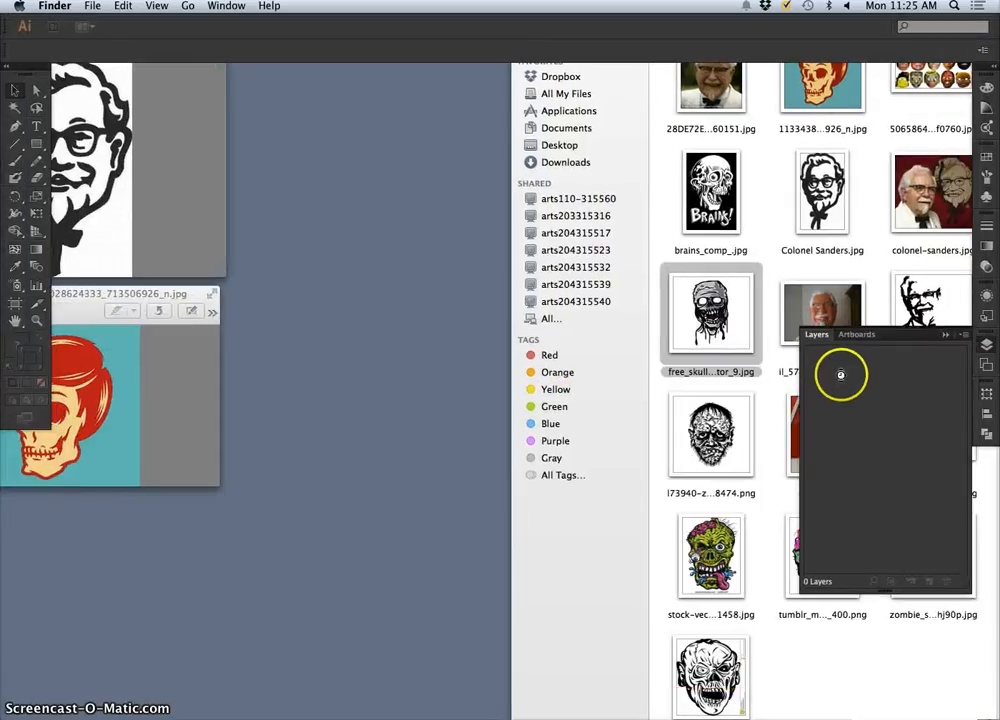
key(F11)
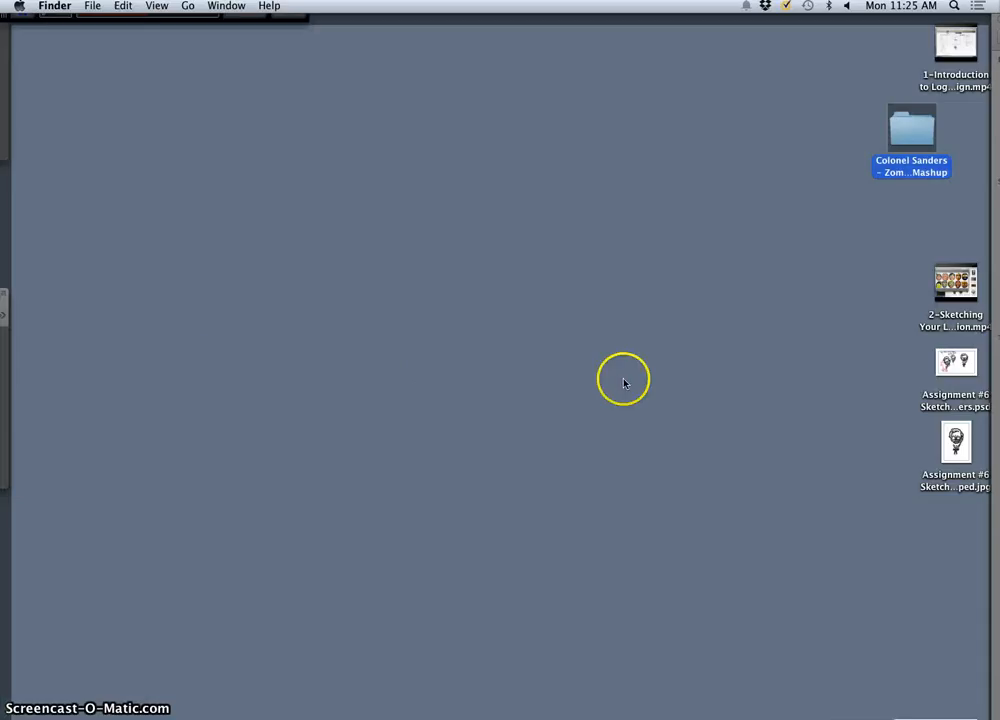
Move the cropped Zombie Sanders JPG to a free area of the desktop and open it with Adobe Illustrator CC.
click(955, 440)
key(F11)
drag(571, 272, 422, 241)
right_click(428, 240)
mouse_move(620, 258)
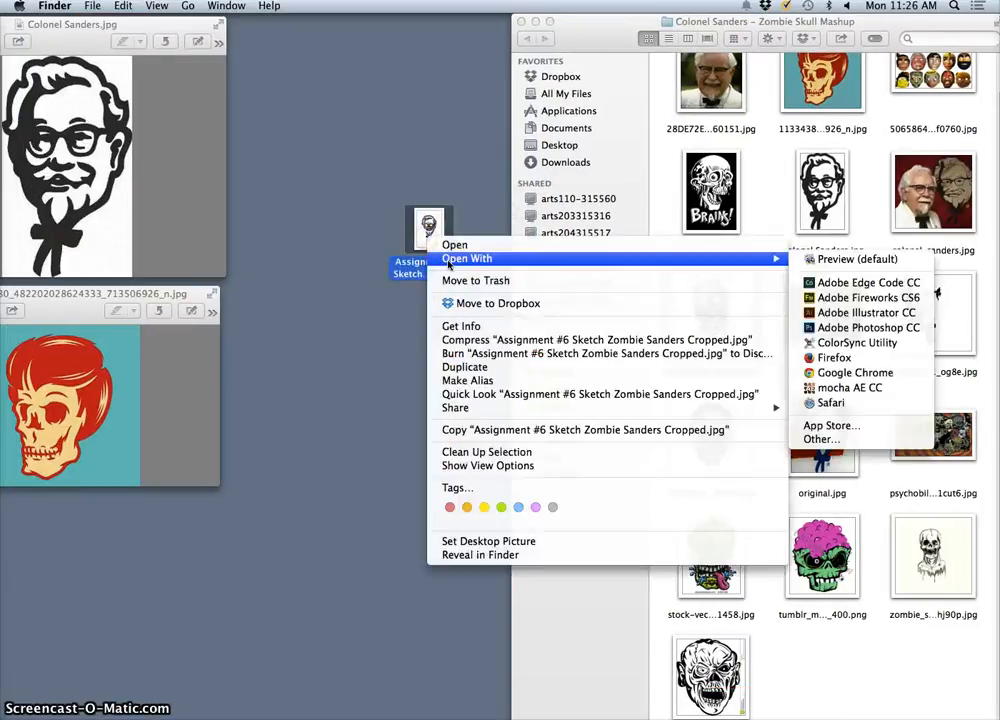
click(876, 313)
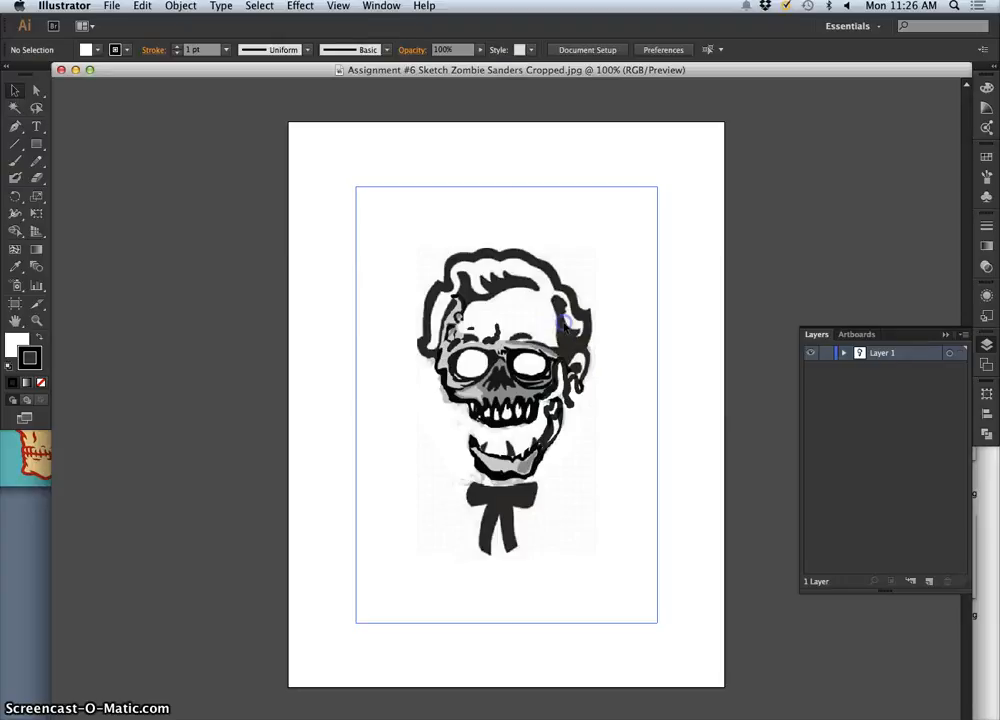
Select the placed skull image and trace it with the Black and White Logo preset, continuing despite the large image size.
click(566, 326)
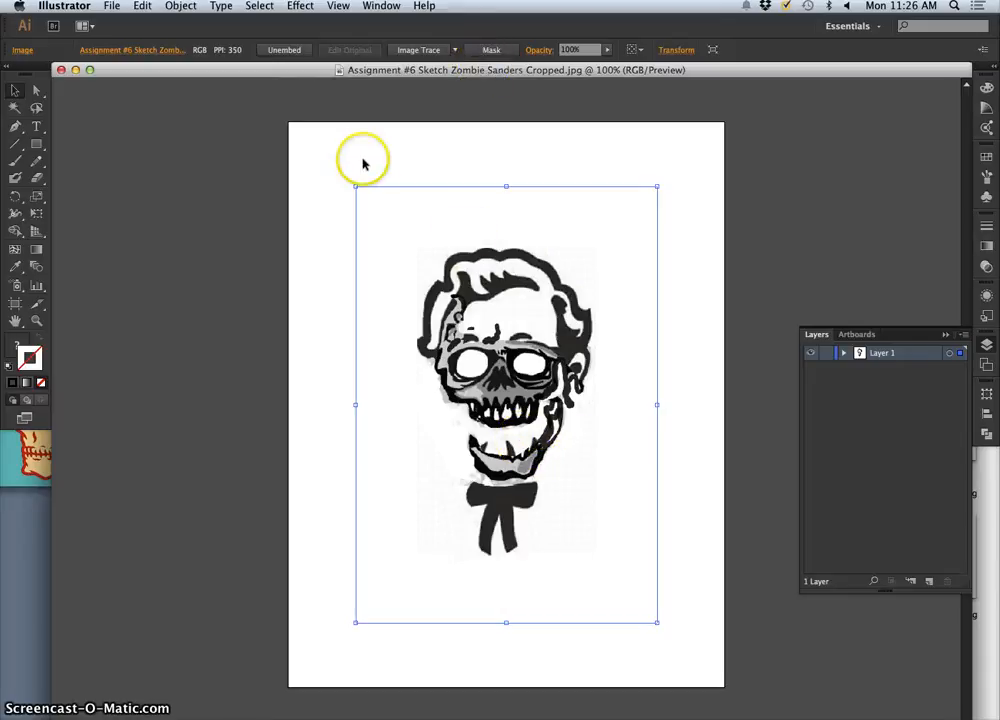
click(455, 51)
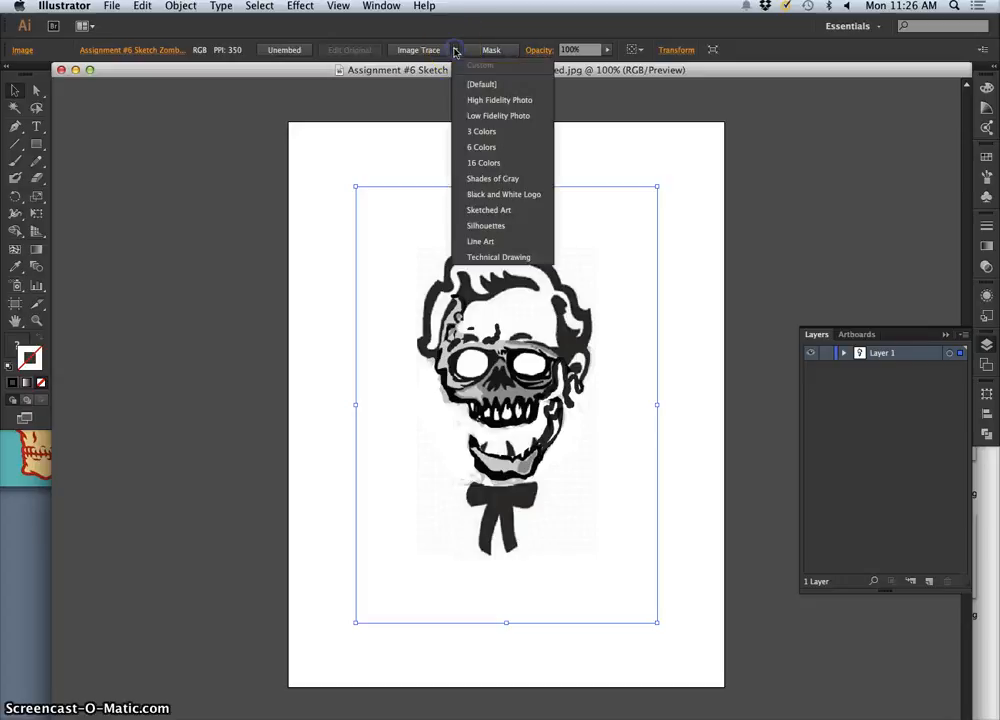
click(455, 51)
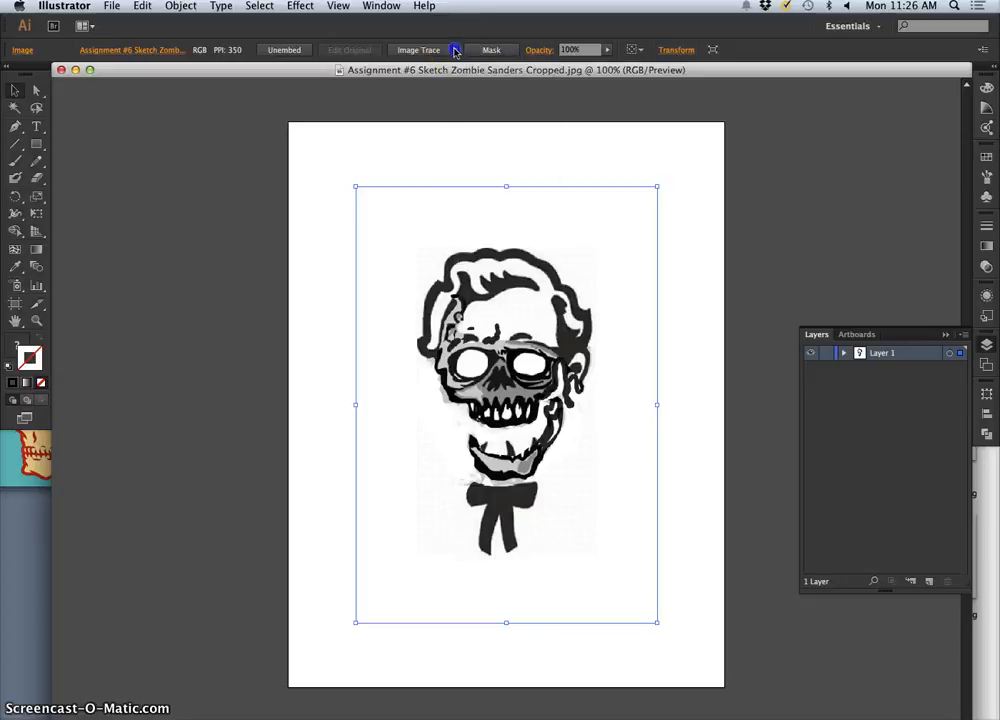
click(455, 51)
click(455, 51)
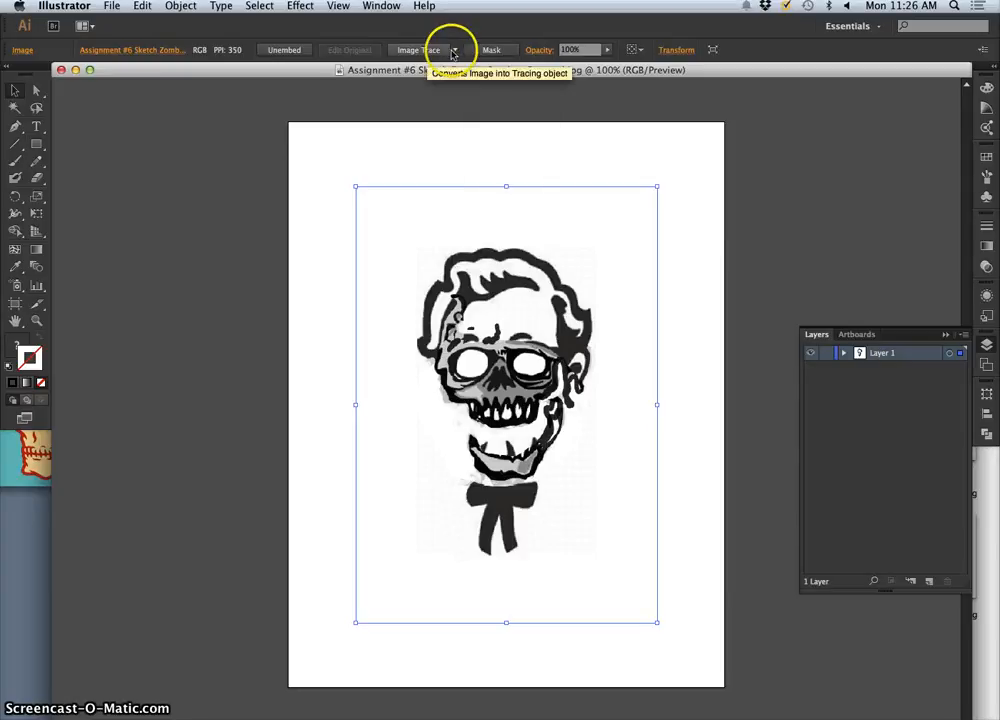
click(454, 51)
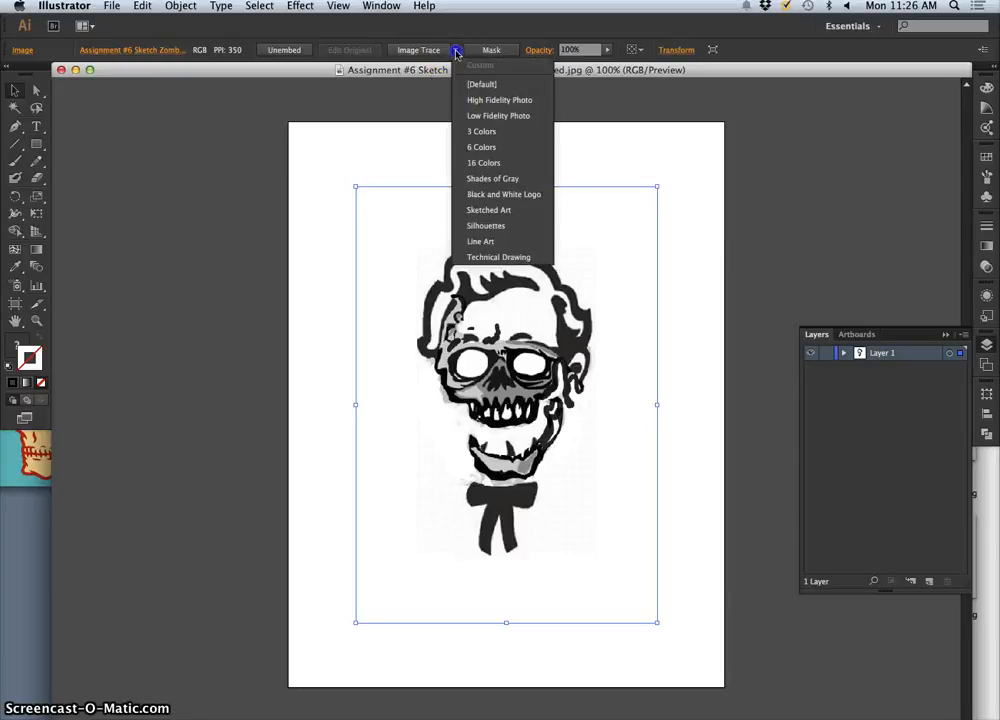
click(502, 195)
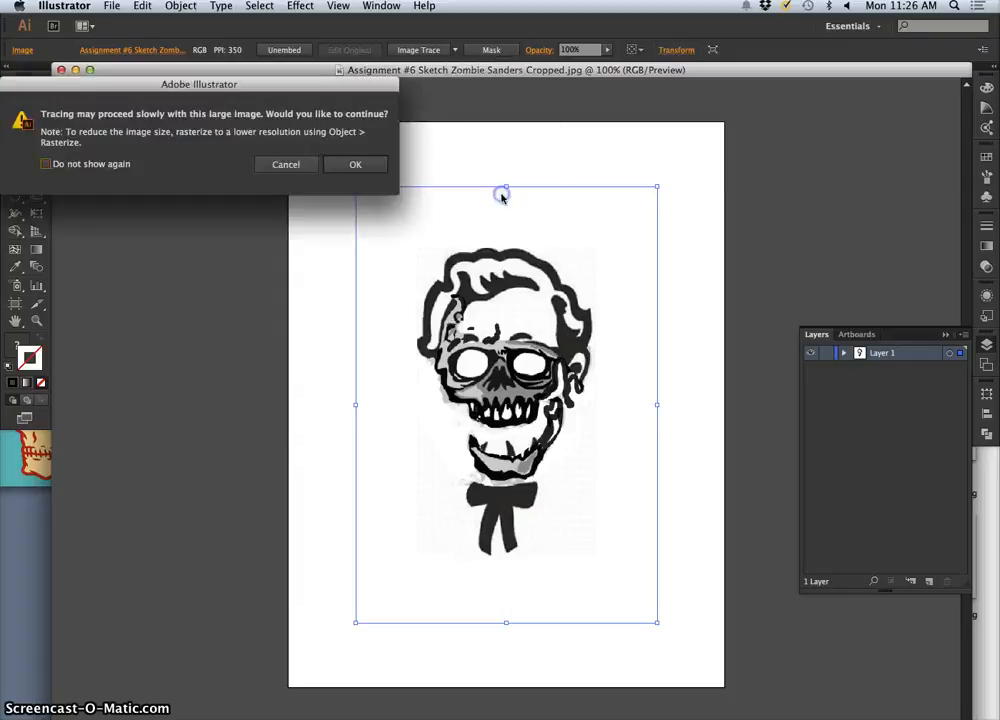
click(355, 165)
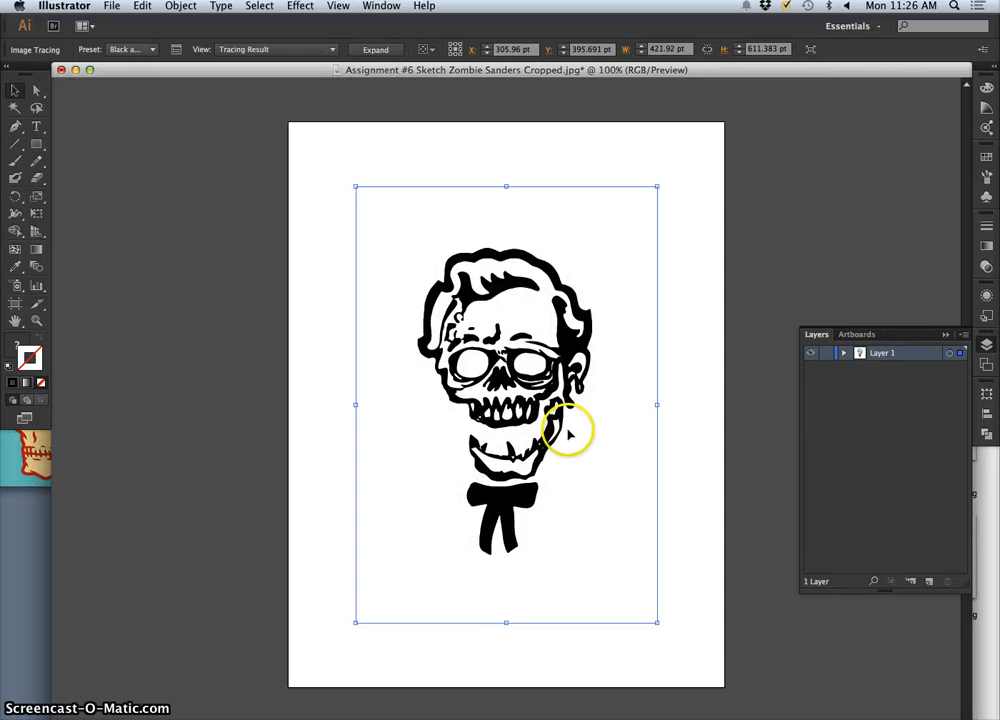
Examine the traced eye sockets, teeth and jaw of the skull up close.
key(super+equal)
key(super+equal)
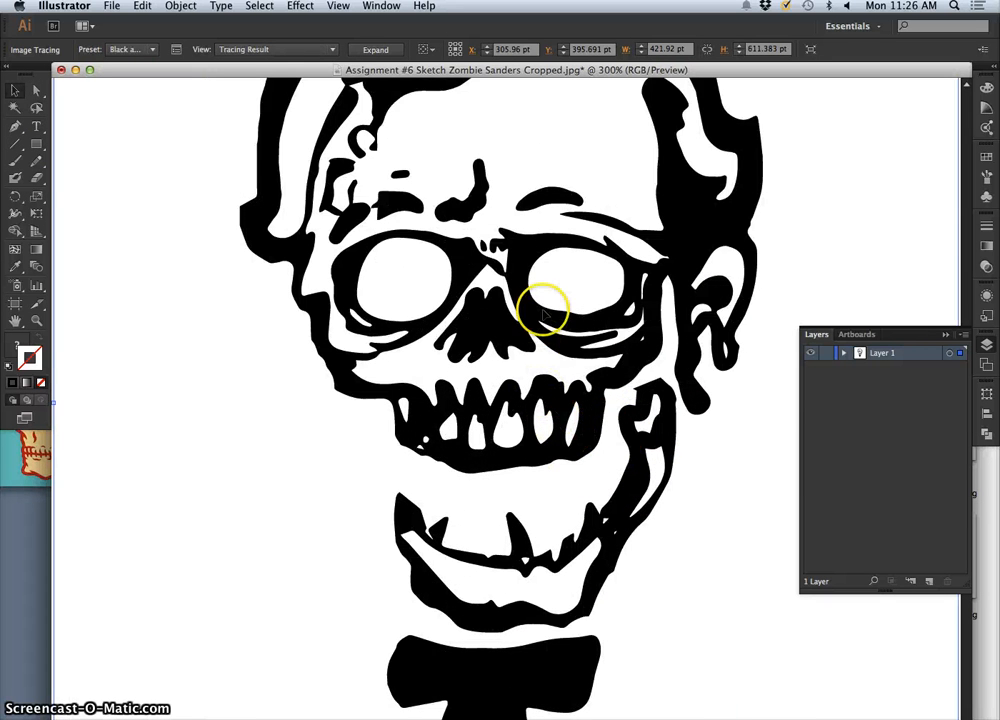
scroll(543, 315, down, 2)
key(super+equal)
key(super+equal)
key(super+equal)
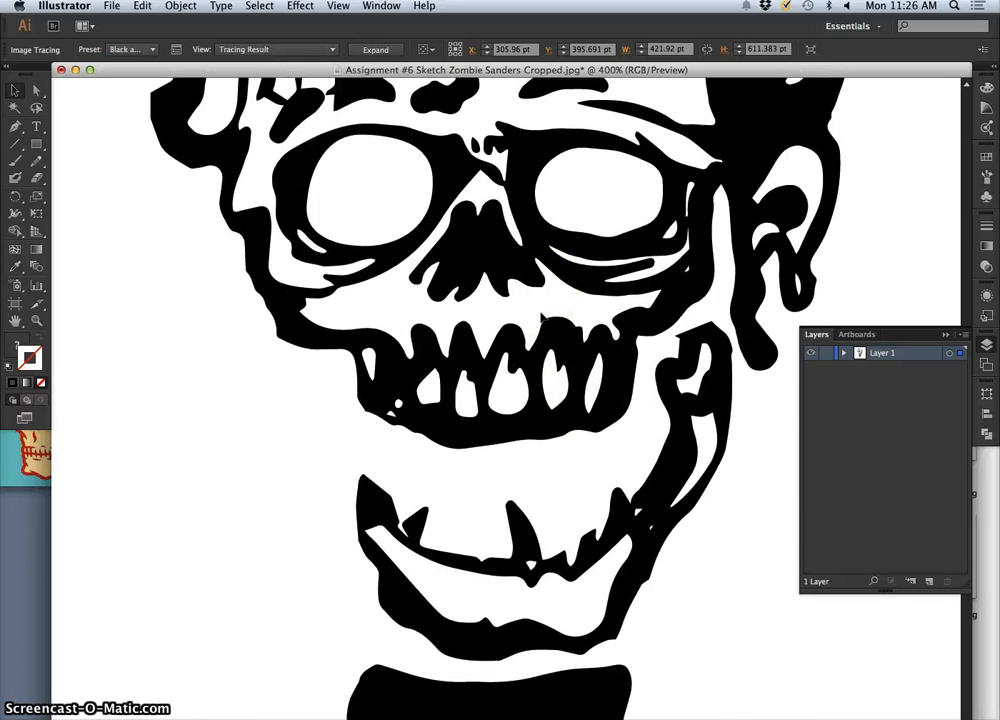
key(super+minus)
key(super+minus)
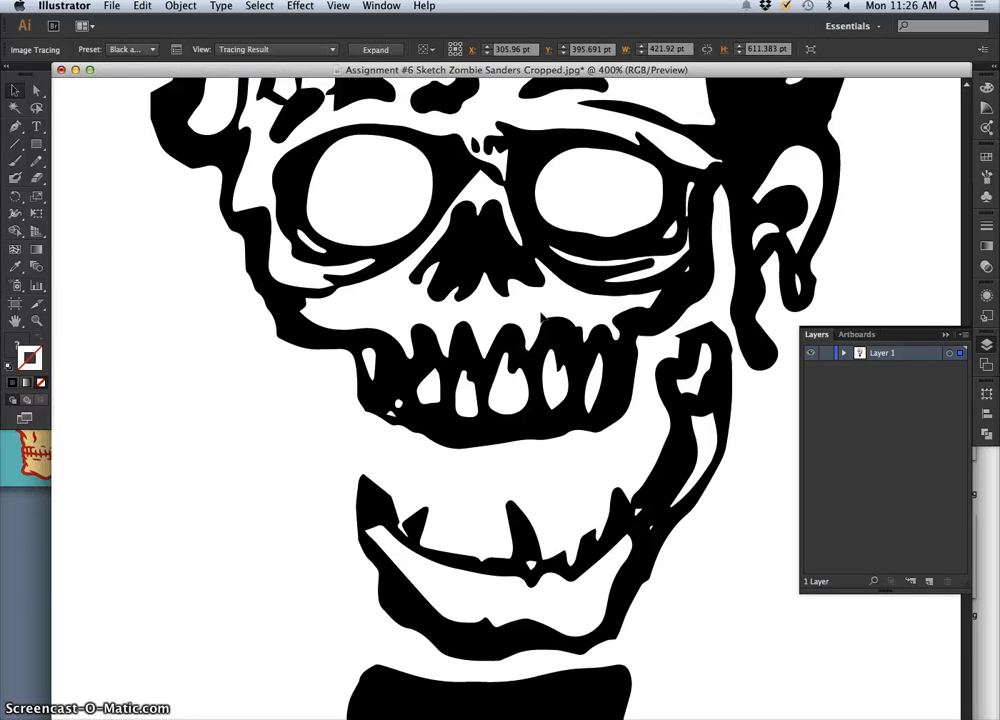
Examine the smoothness of the traced edges around the hair, eye sockets and nose, magnified up to 6400%.
scroll(541, 318, up, 10)
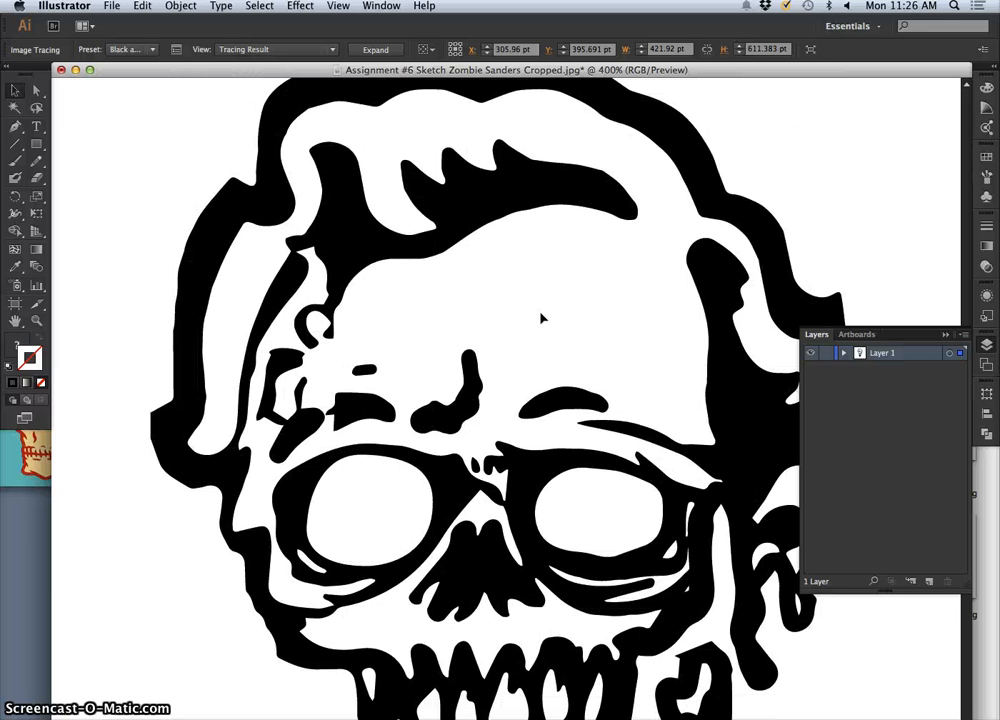
key(super+minus)
scroll(560, 329, down, 4)
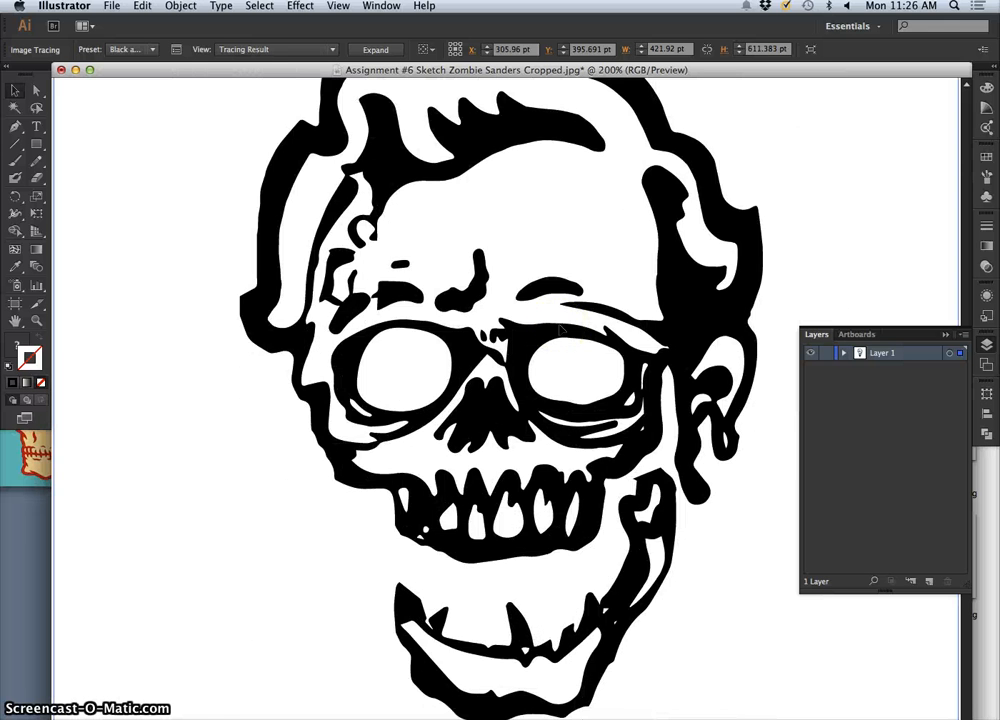
key(super+minus)
key(super+equal)
key(super+equal)
key(super+equal)
key(super+equal)
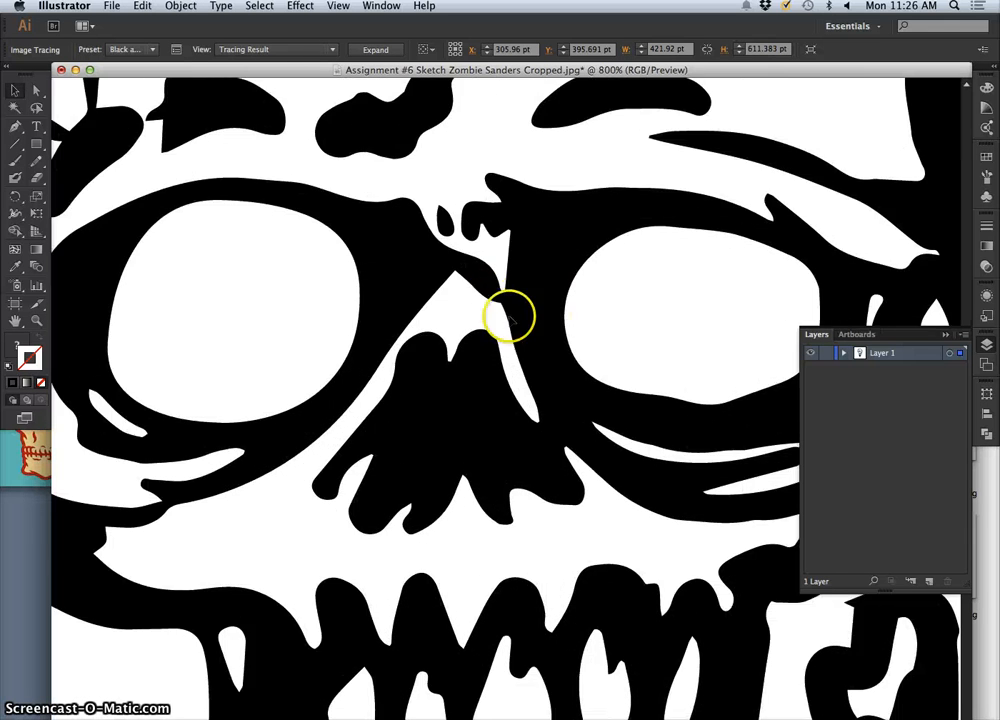
key(super+equal)
key(super+equal)
key(super+equal)
key(super+equal)
key(super+equal)
key(super+equal)
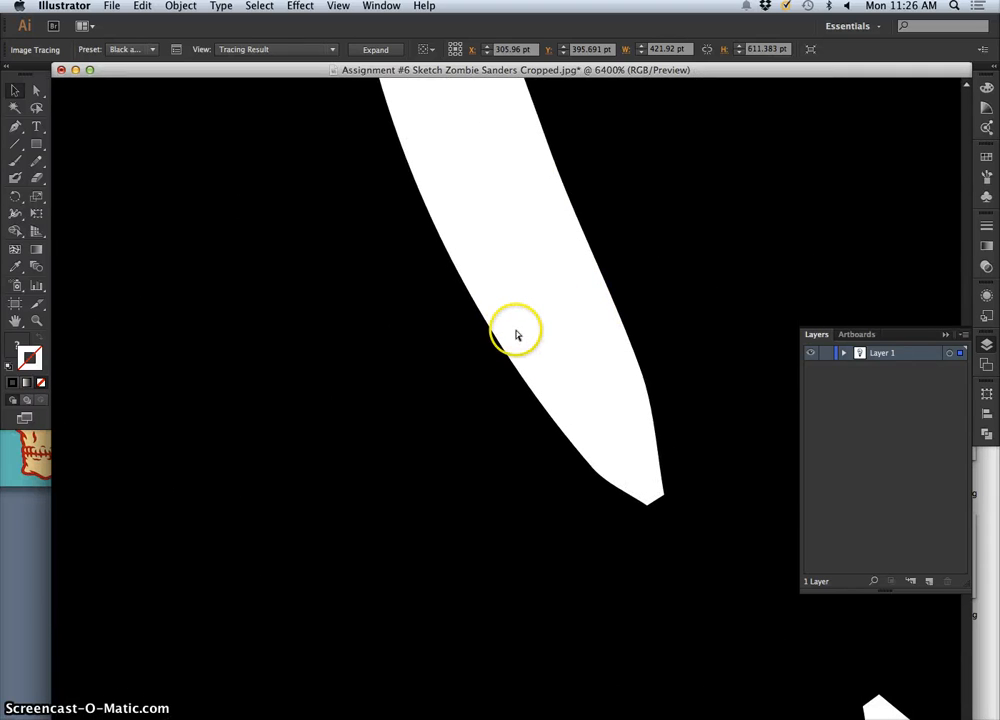
Review the traced artwork as a whole at 150%, from the hair down to the bow tie.
key(super+minus)
key(super+minus)
key(super+minus)
key(super+minus)
key(super+minus)
key(super+minus)
key(super+minus)
key(super+minus)
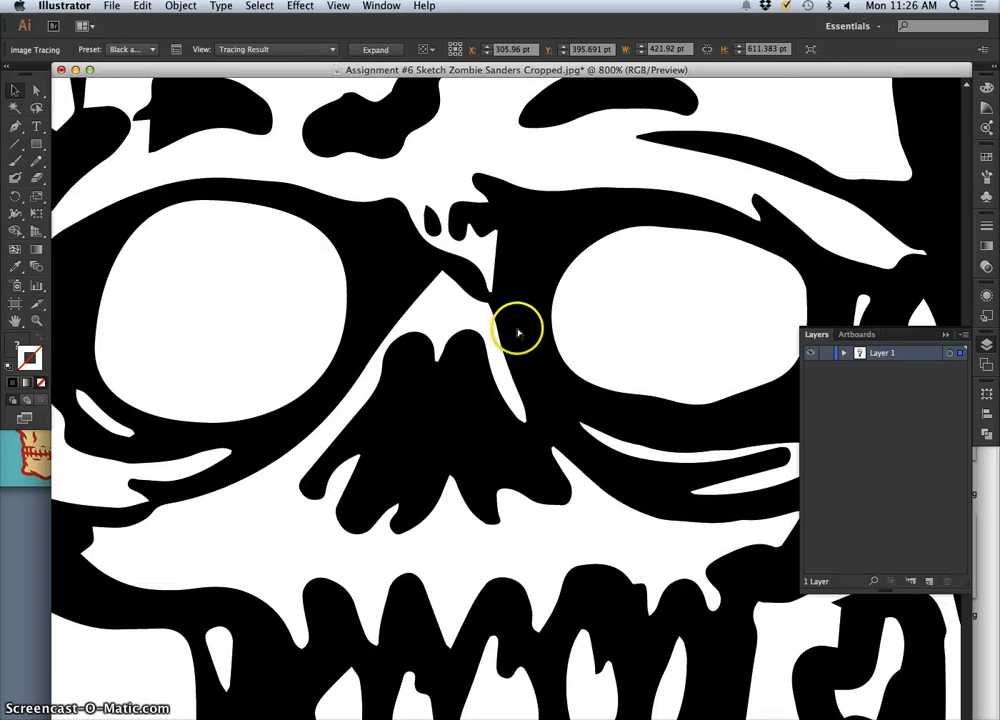
key(super+minus)
key(super+minus)
key(super+minus)
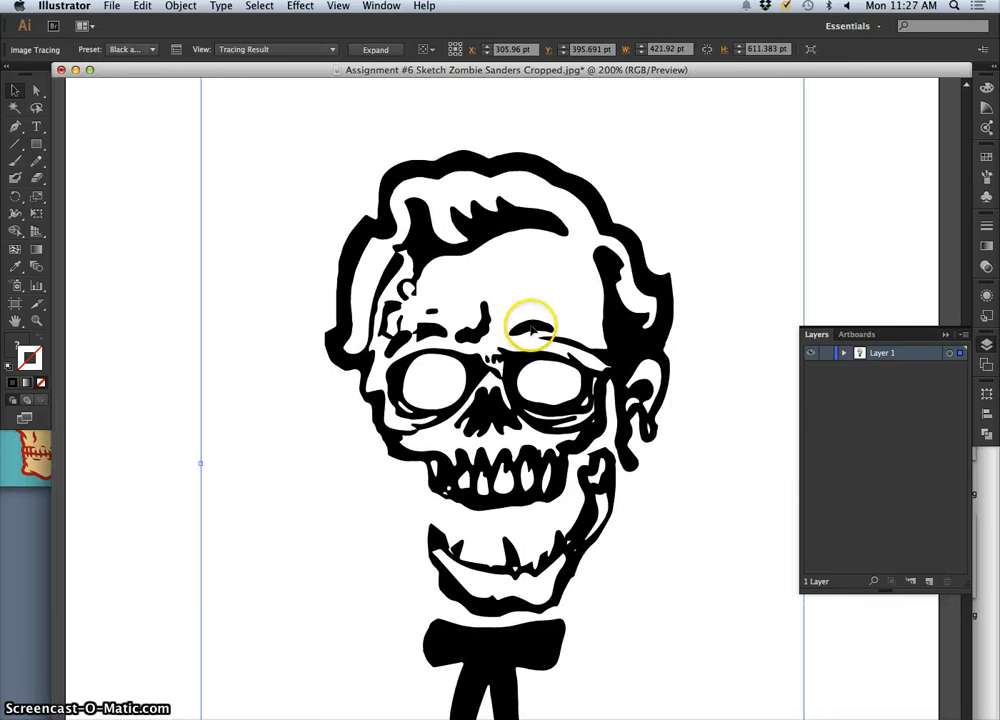
scroll(531, 333, down, 1)
key(super+minus)
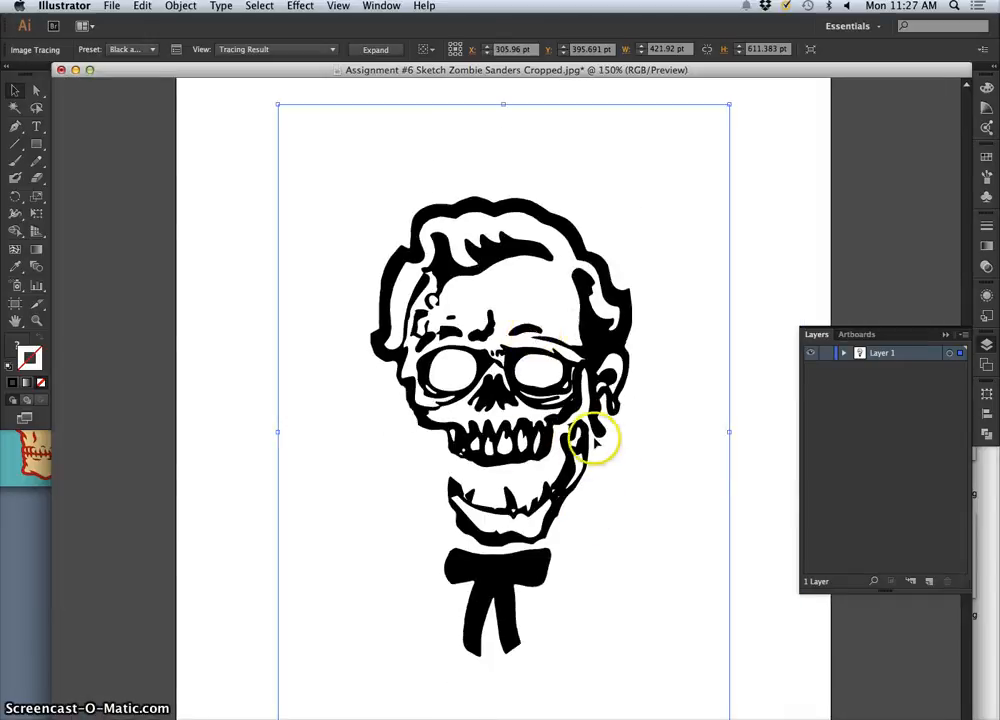
Turn on Ignore White in the advanced Image Trace settings and expand the tracing into editable paths.
click(176, 49)
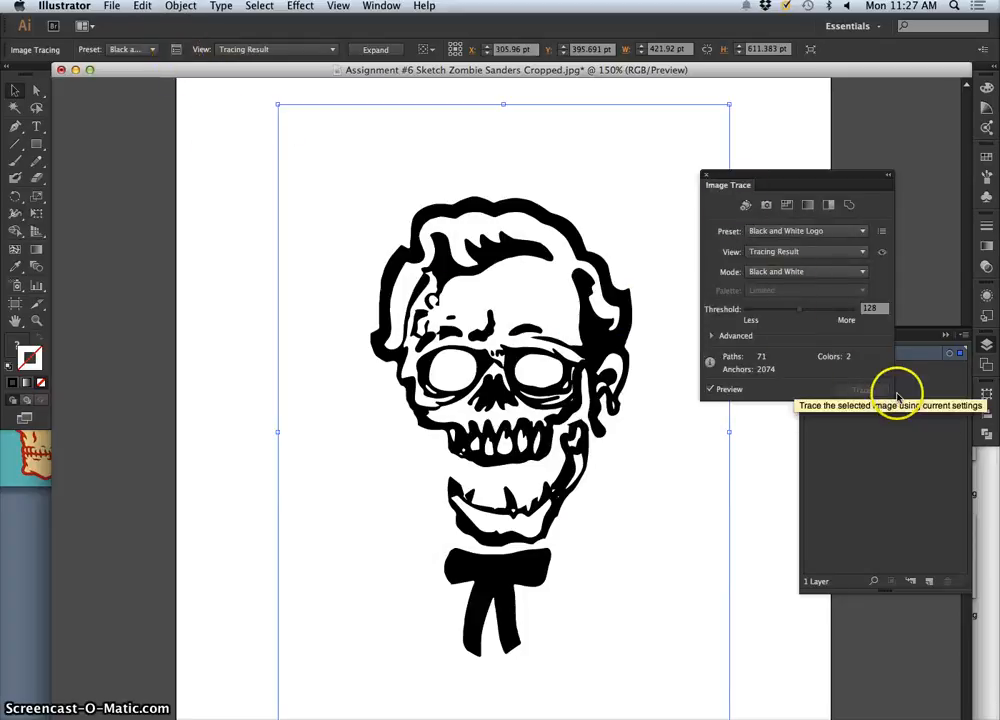
click(712, 336)
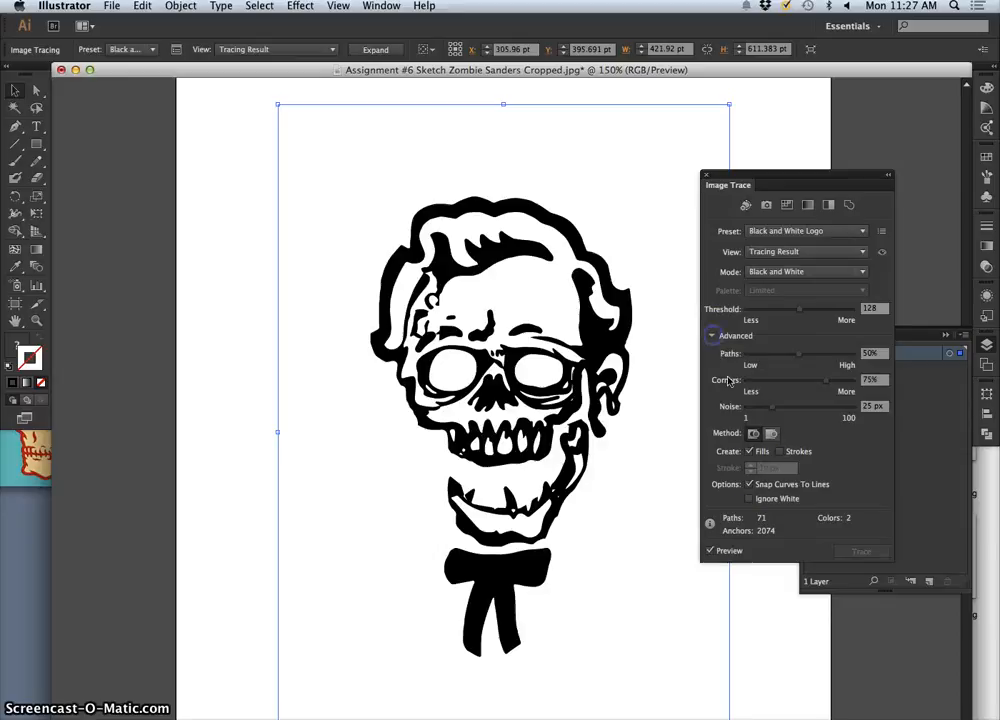
click(748, 499)
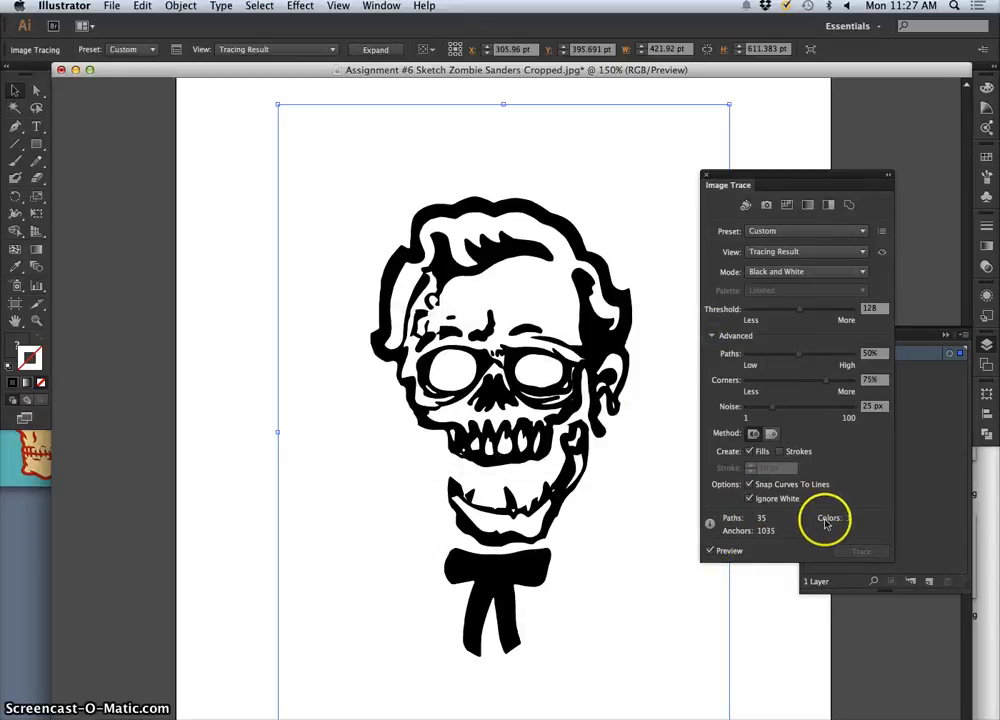
click(376, 49)
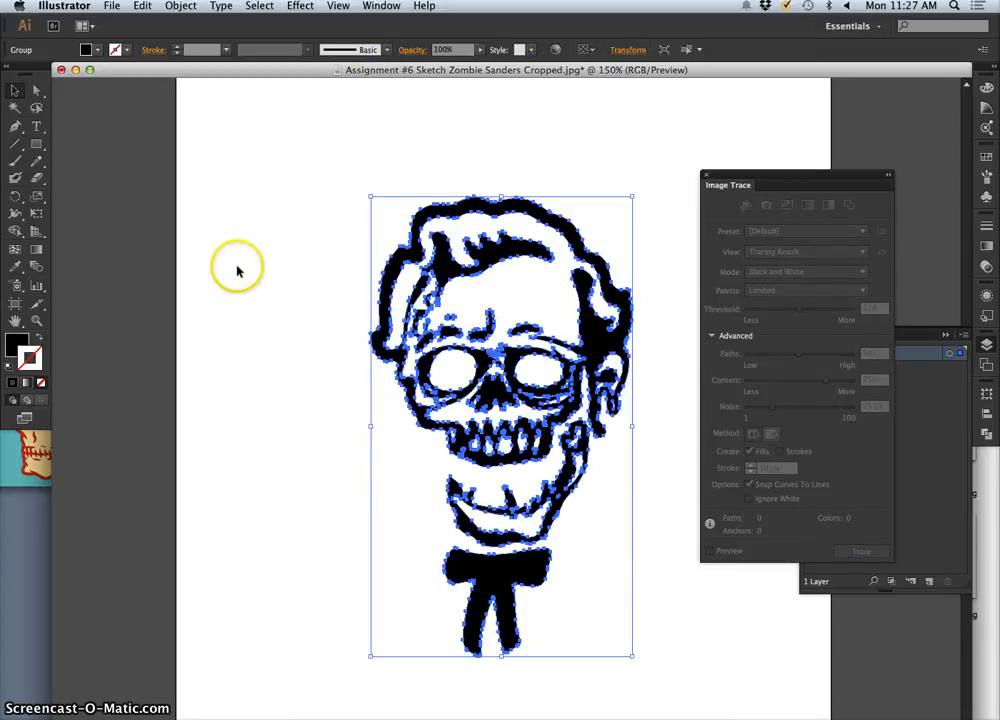
Examine the expanded paths and their anchor points around the hair and forehead at 600%.
click(279, 271)
key(super+plus)
key(super+plus)
key(super+plus)
key(super+plus)
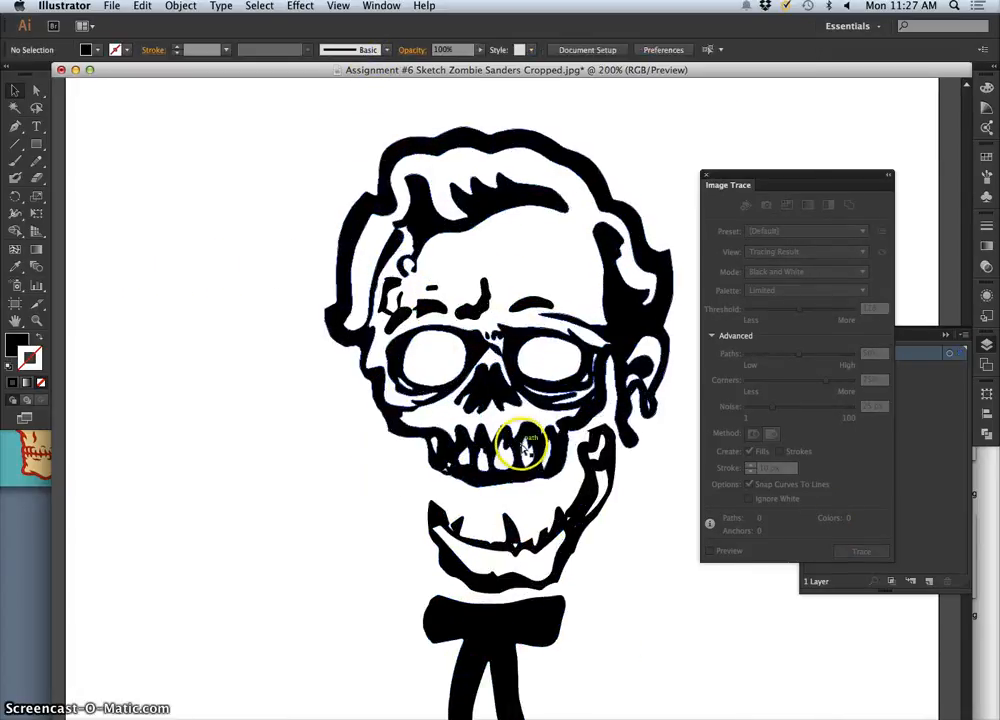
scroll(462, 260, up, 10)
scroll(462, 260, left, 3)
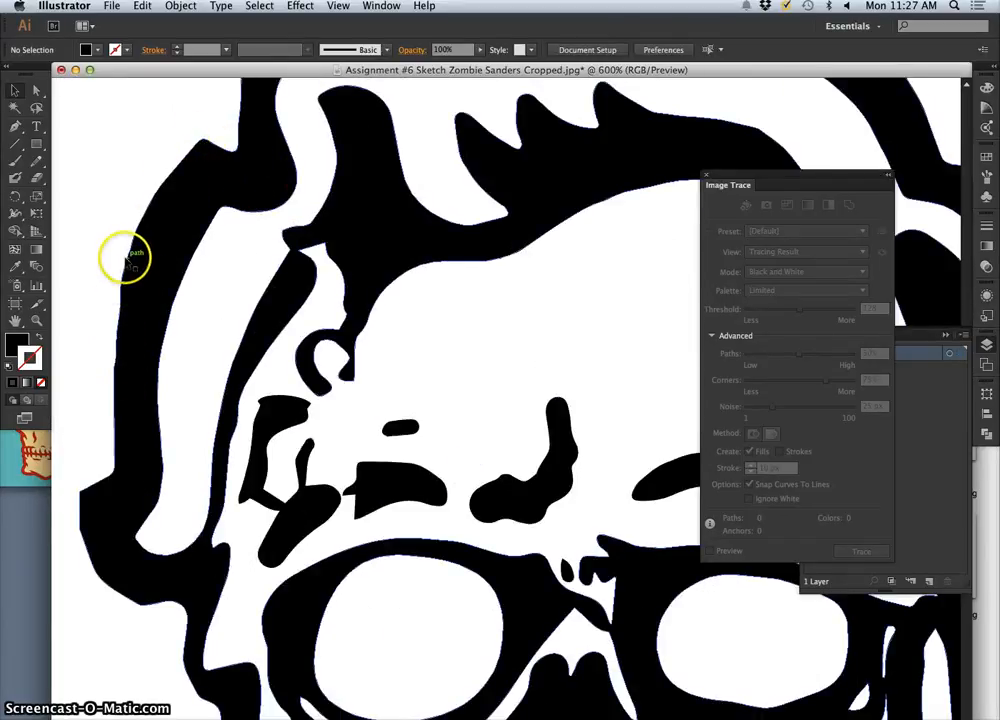
click(172, 255)
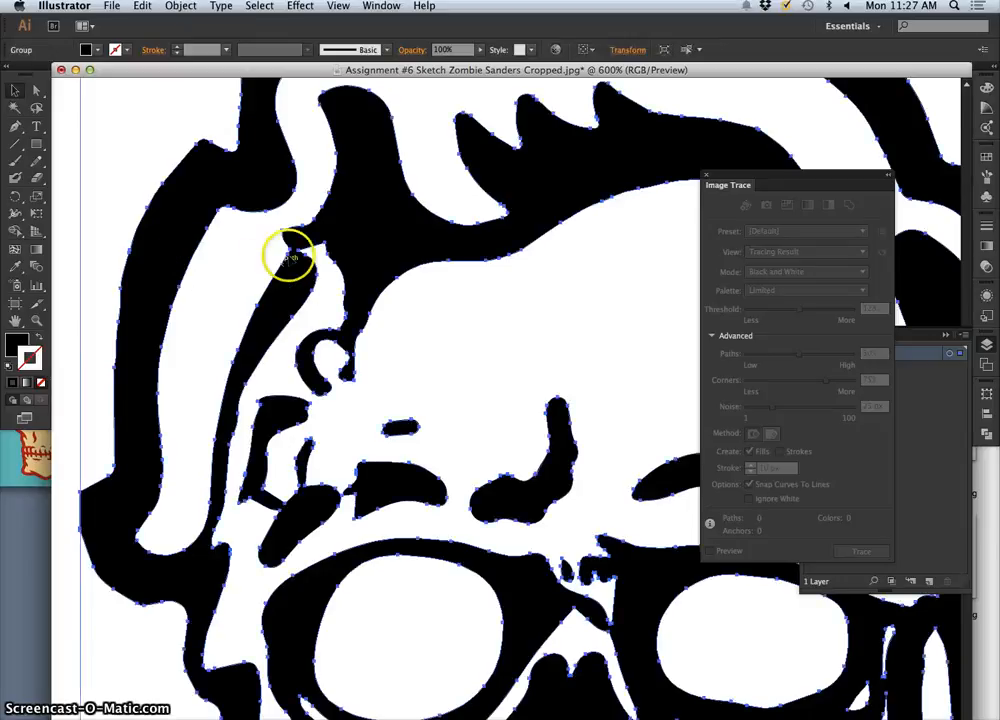
Try pulling an anchor point on the outer hair outline outward with Direct Selection, and undo the move.
click(36, 91)
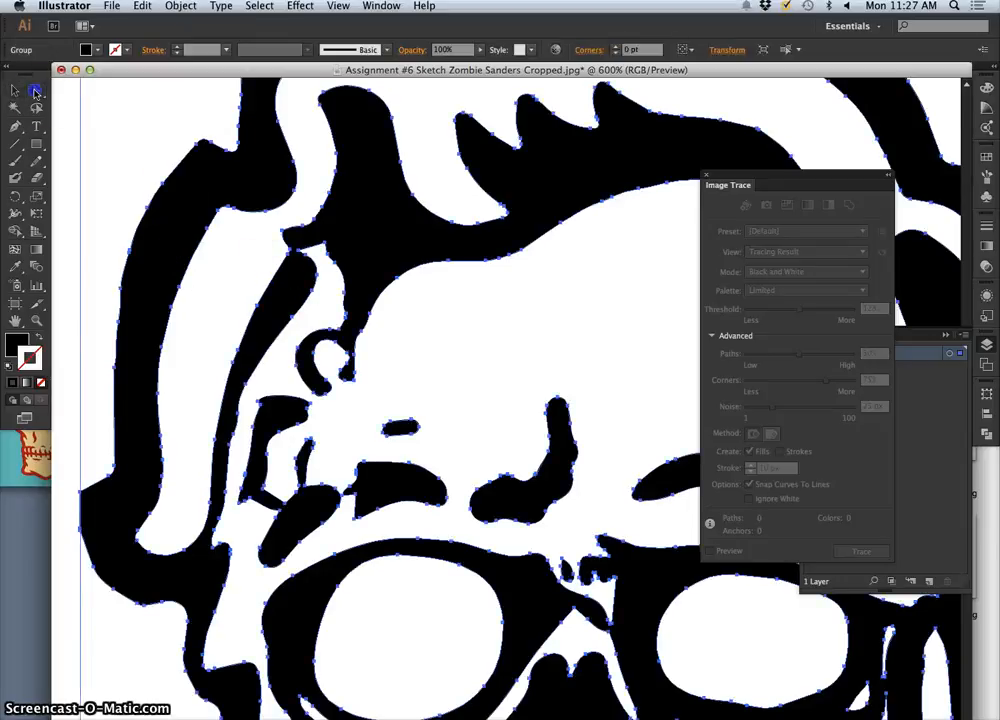
drag(163, 185, 140, 159)
click(148, 167)
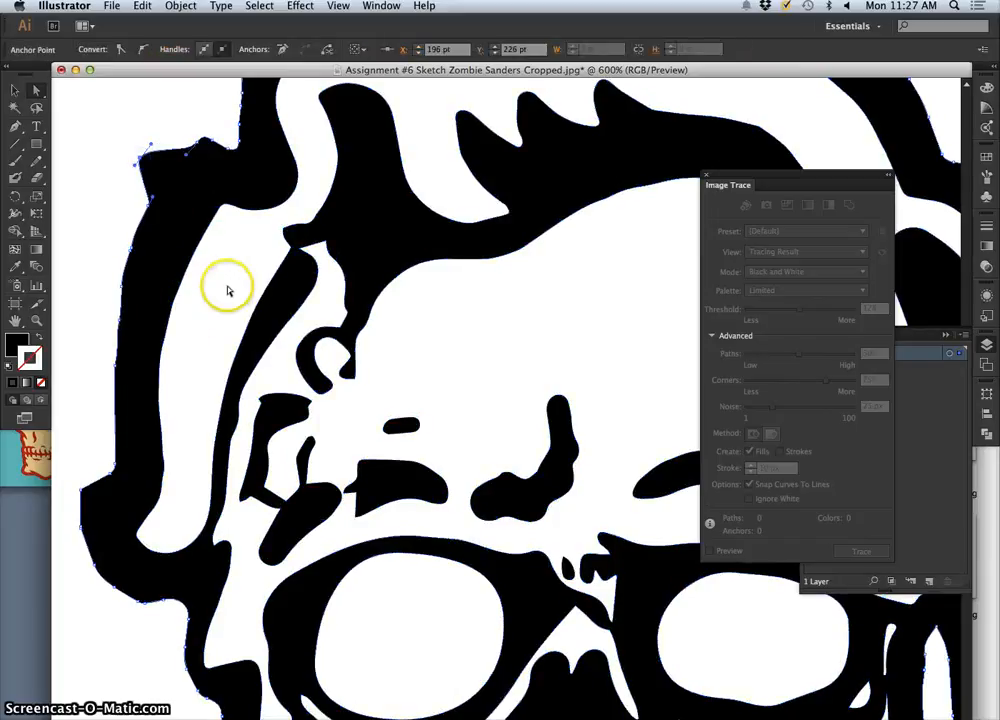
key(super+z)
scroll(513, 460, down, 4)
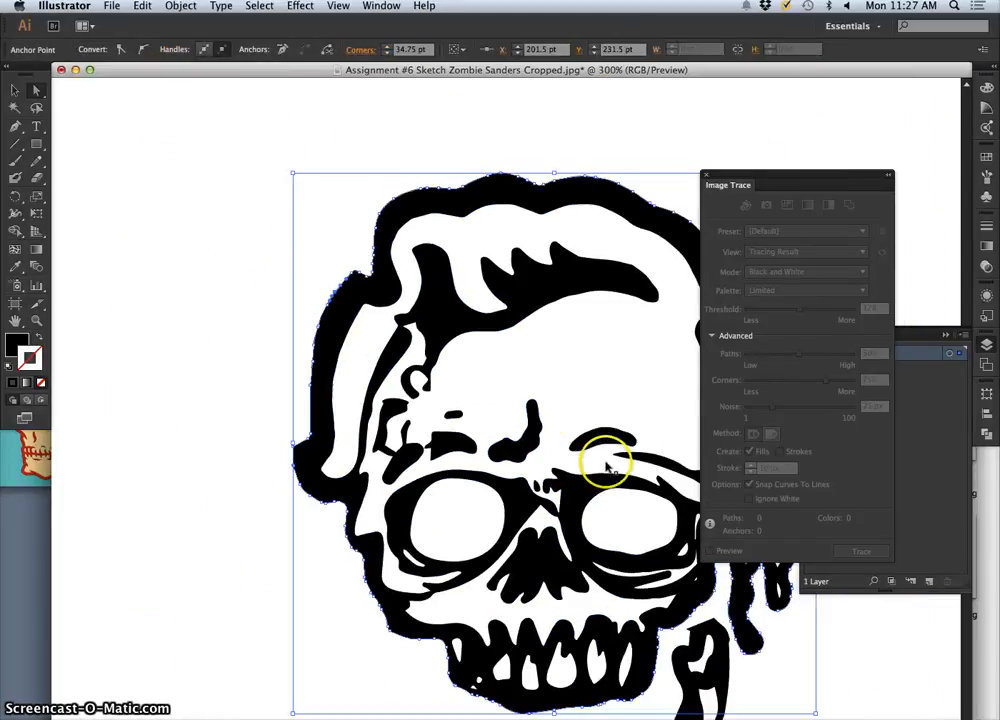
drag(595, 456, 485, 323)
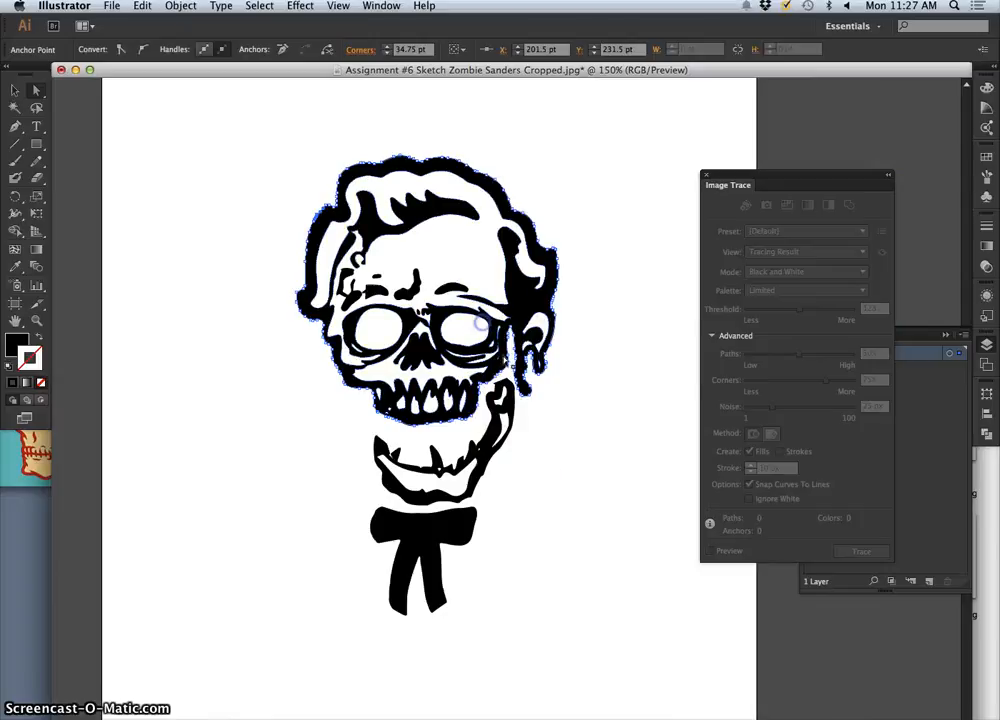
Deselect the artwork and compare how the logo reads at magnifications between 50% and 200%.
click(559, 530)
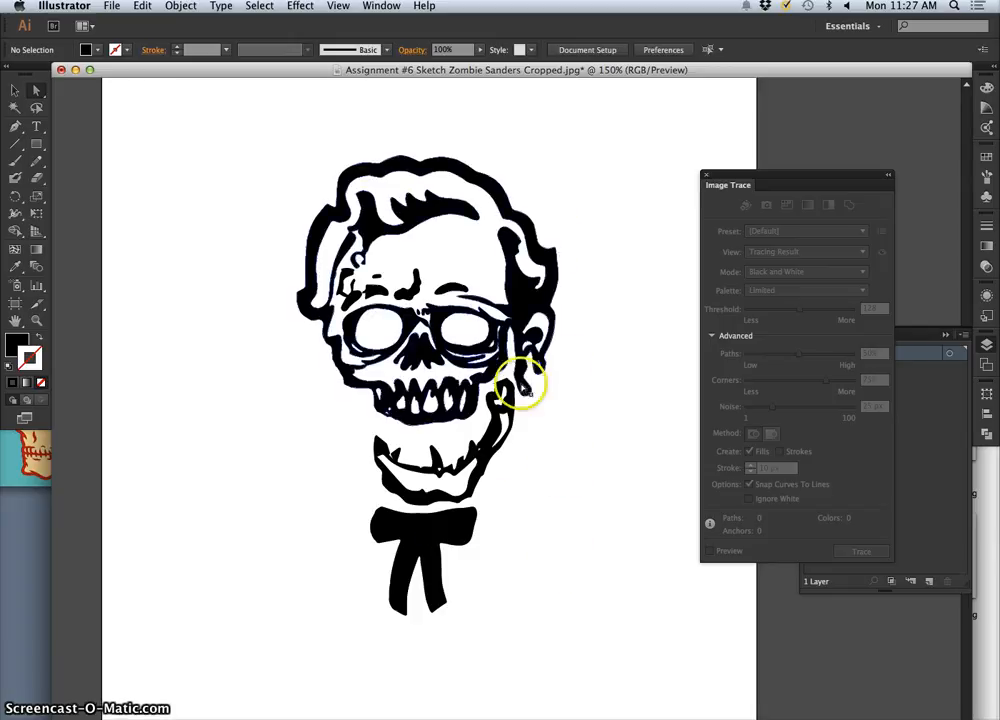
key(super+minus)
key(super+minus)
key(super+minus)
key(super+minus)
key(super+minus)
key(super+minus)
key(super+minus)
key(super+minus)
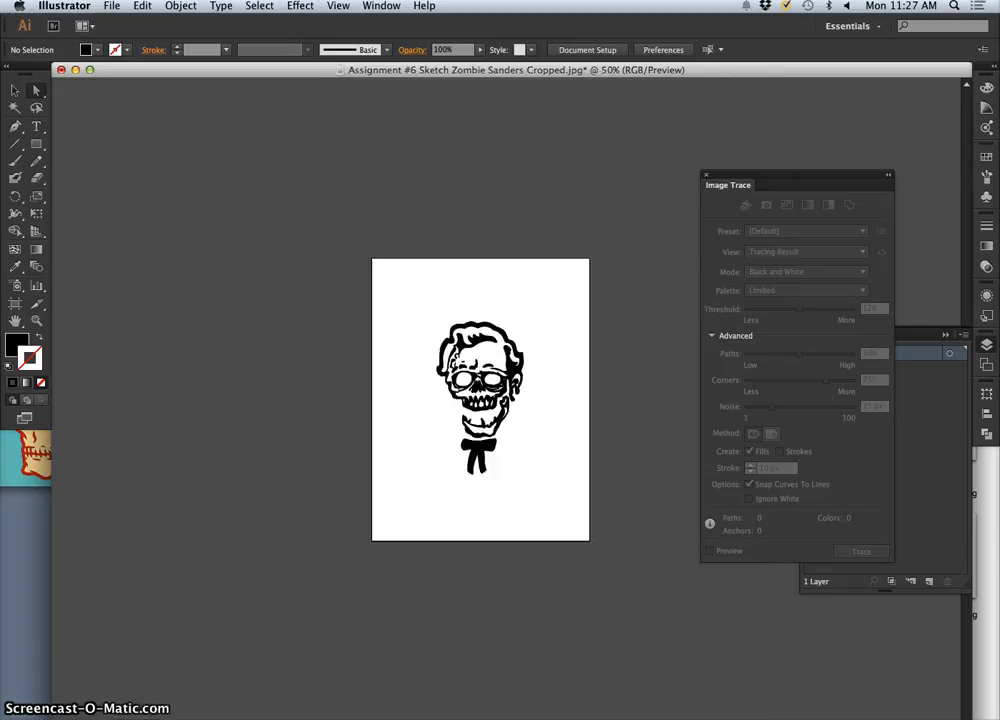
key(super+equal)
key(super+equal)
key(super+equal)
key(super+equal)
key(super+equal)
key(super+equal)
key(super+equal)
key(super+equal)
key(super+equal)
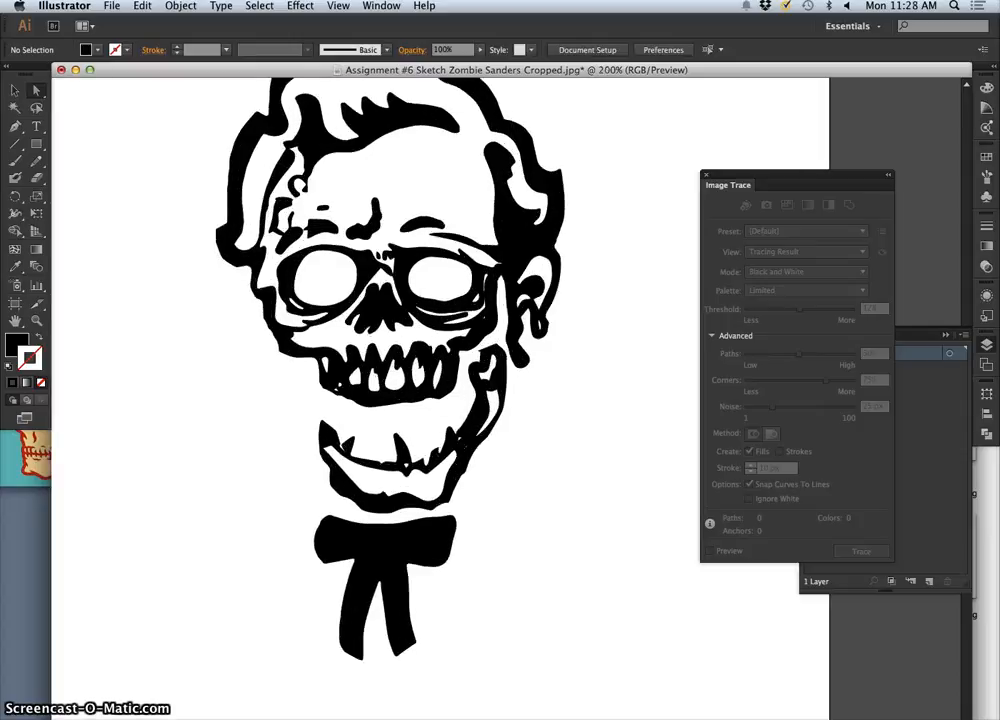
key(super+minus)
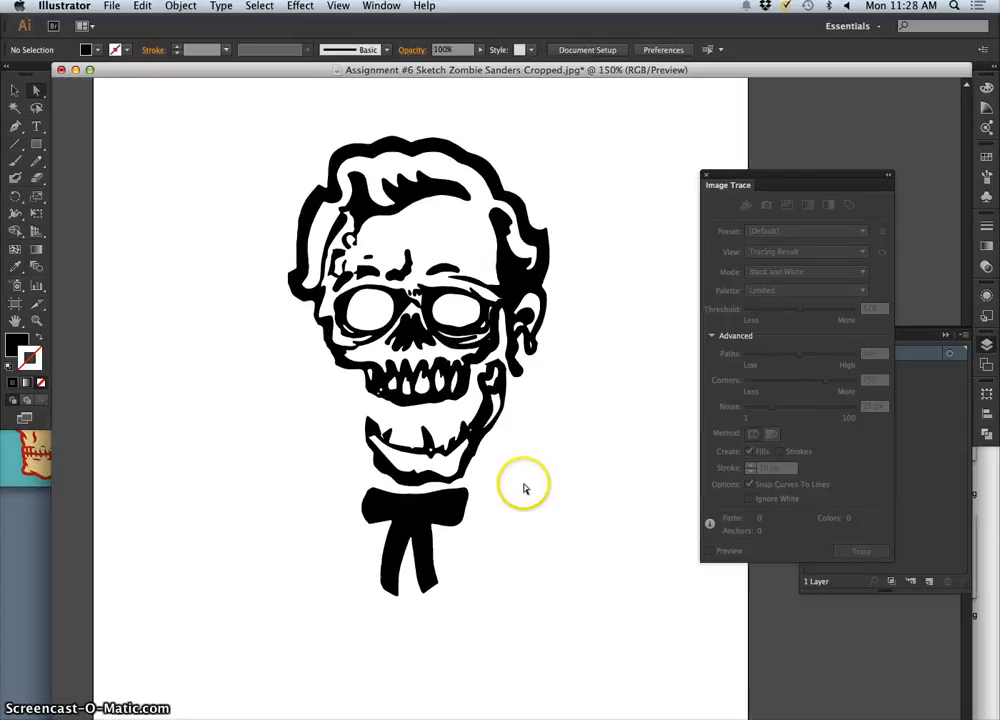
Close the Image Trace settings and undo the expansion and tracing back to the original placed sketch, with nothing selected.
click(707, 176)
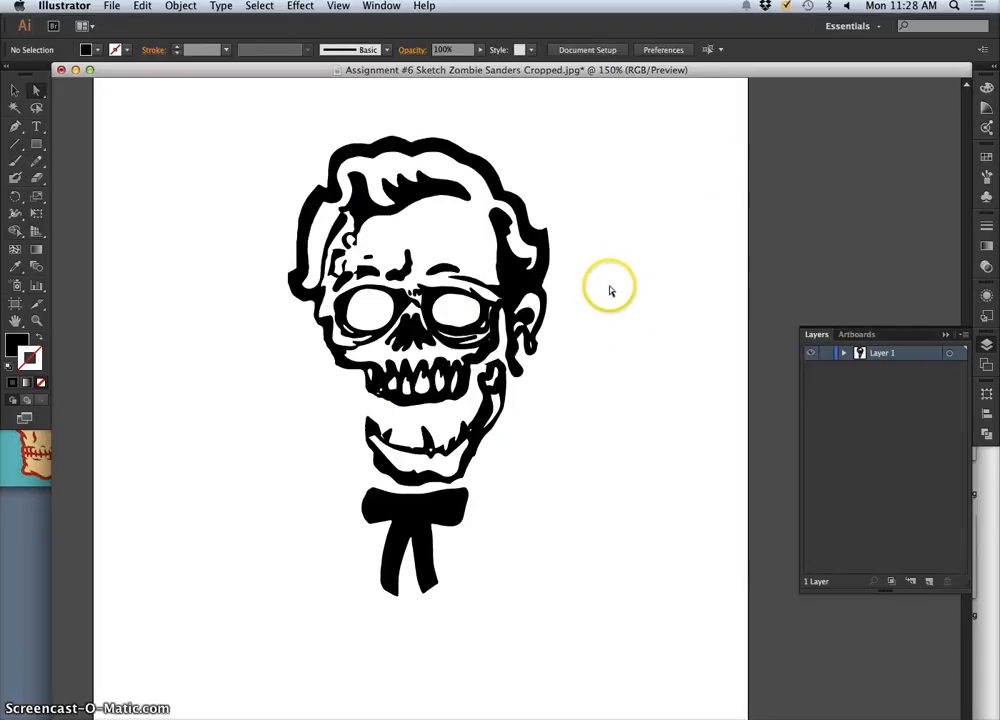
key(super+a)
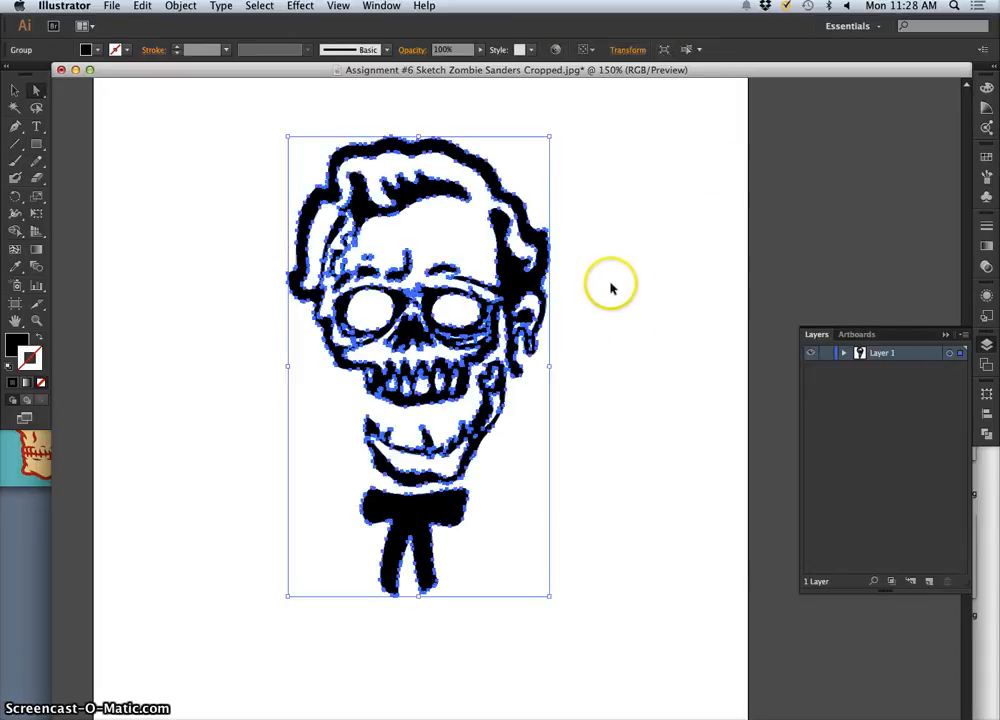
key(super+z)
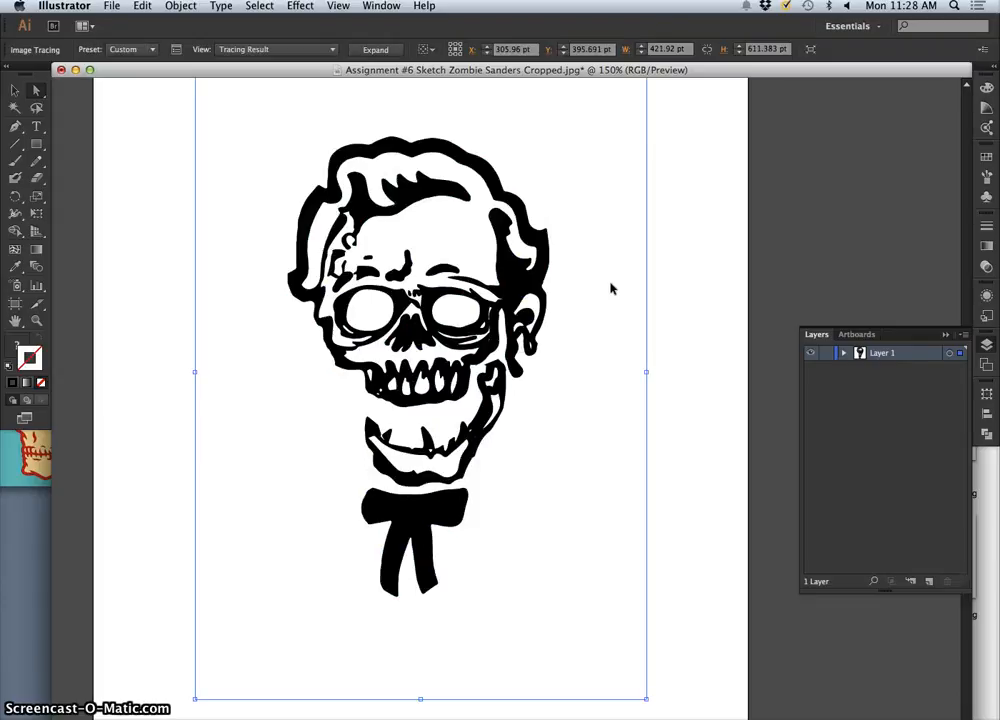
key(super+z)
key(super+z)
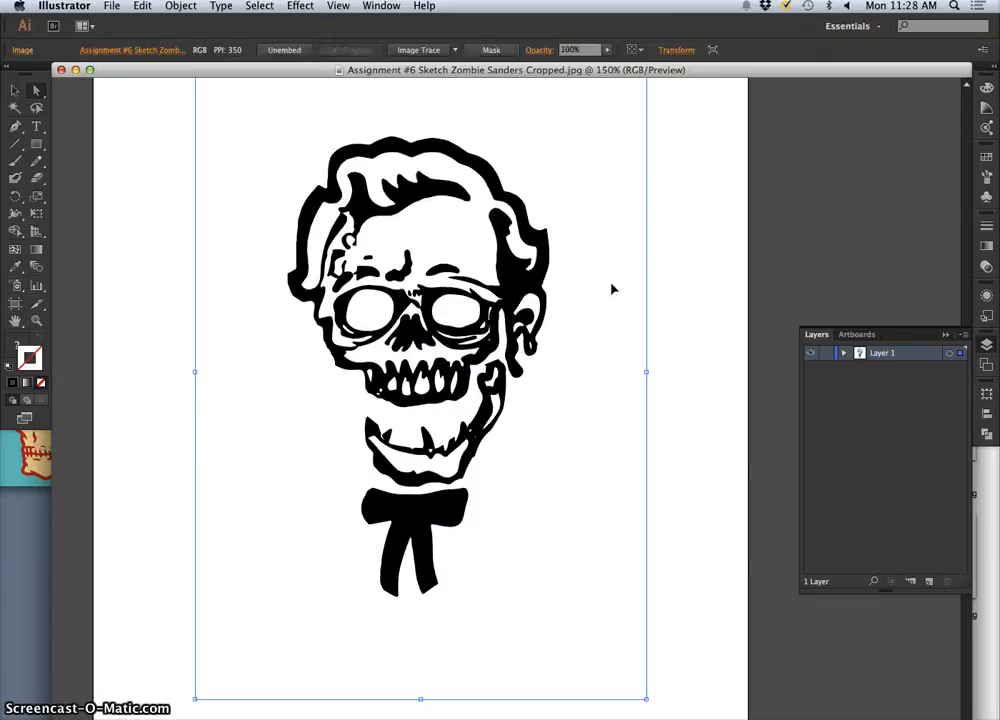
click(675, 293)
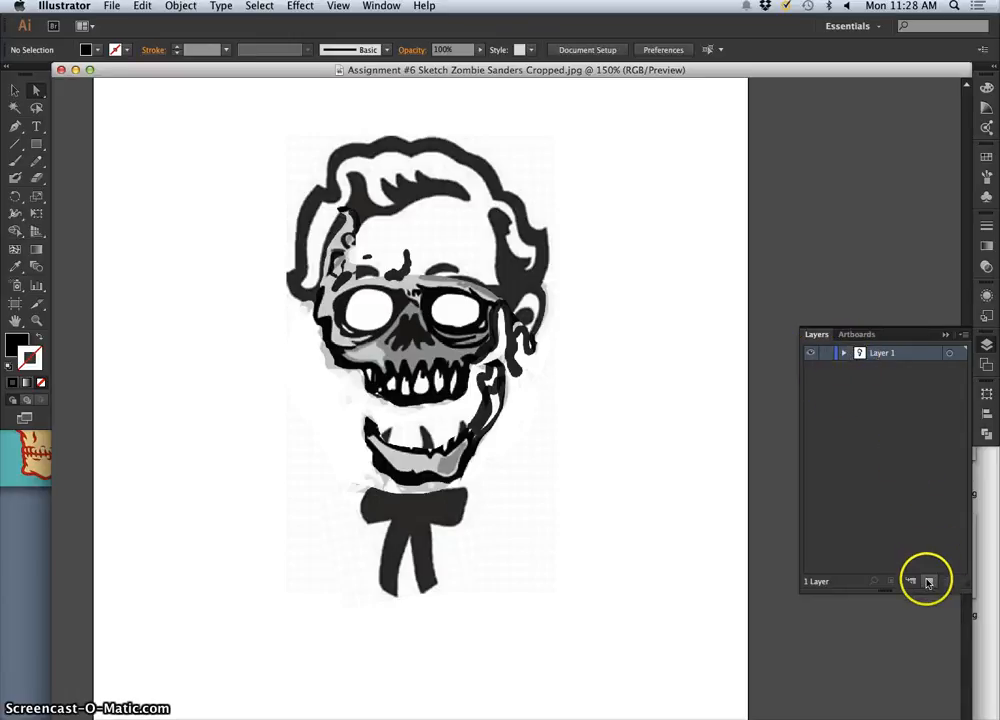
Add a new layer above the sketch layer.
click(383, 6)
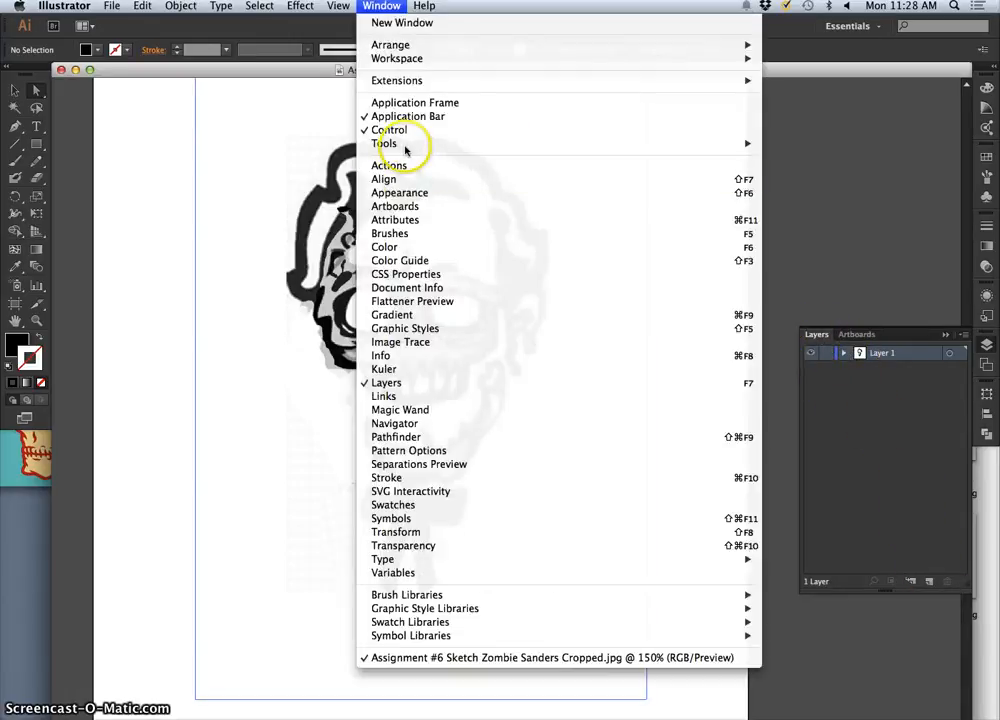
click(833, 427)
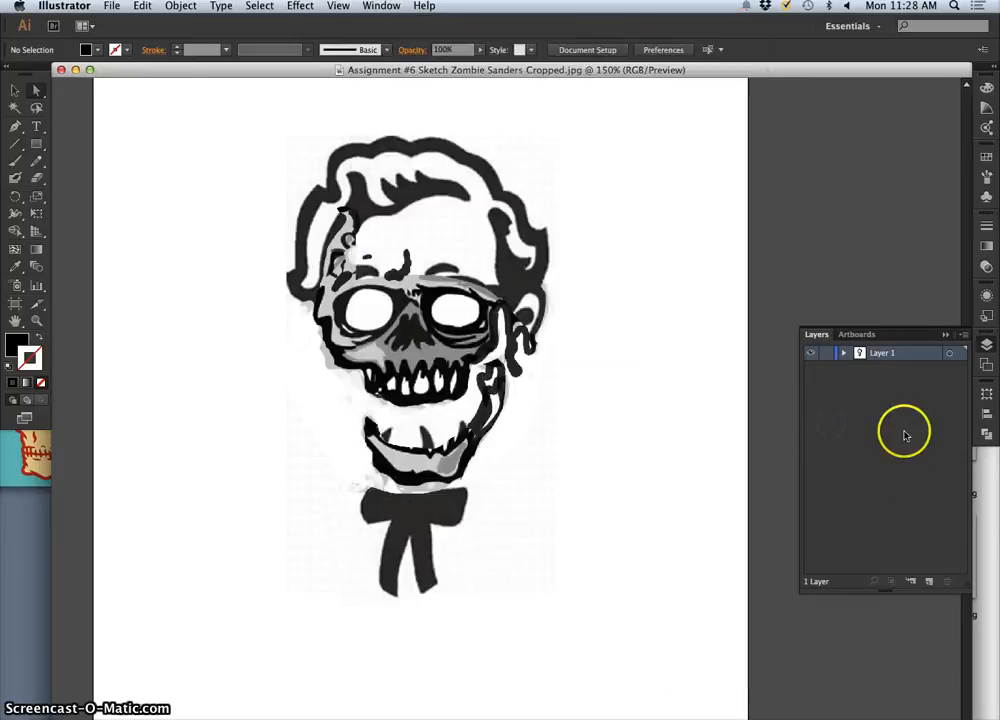
click(931, 579)
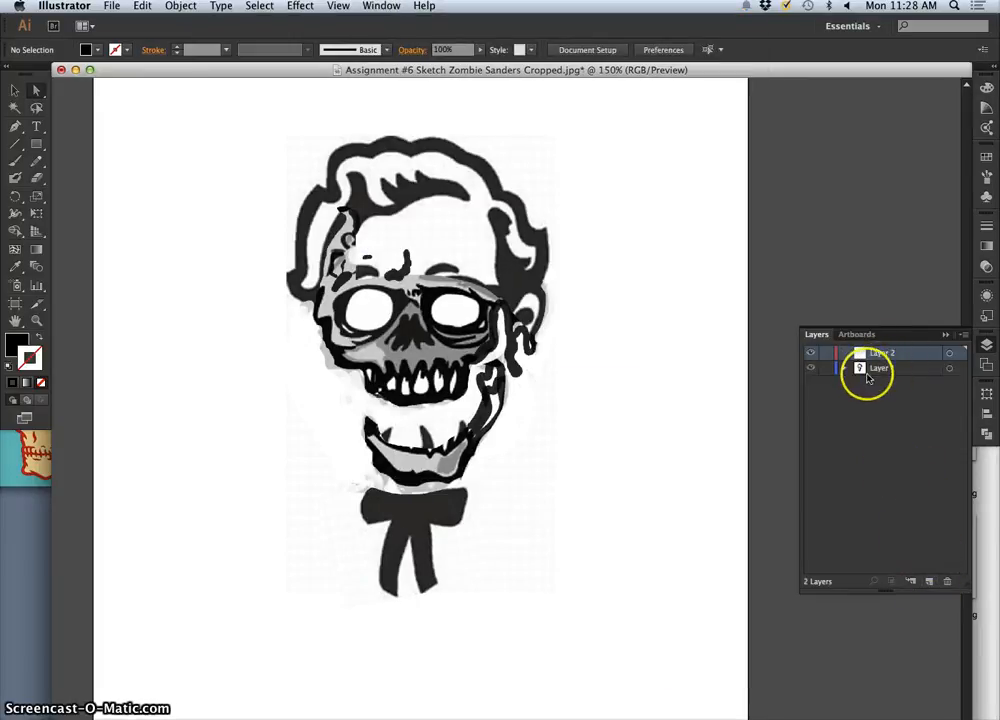
Turn on image dimming for Layer 1 and lock that layer, with Layer 2 made the active layer.
click(950, 369)
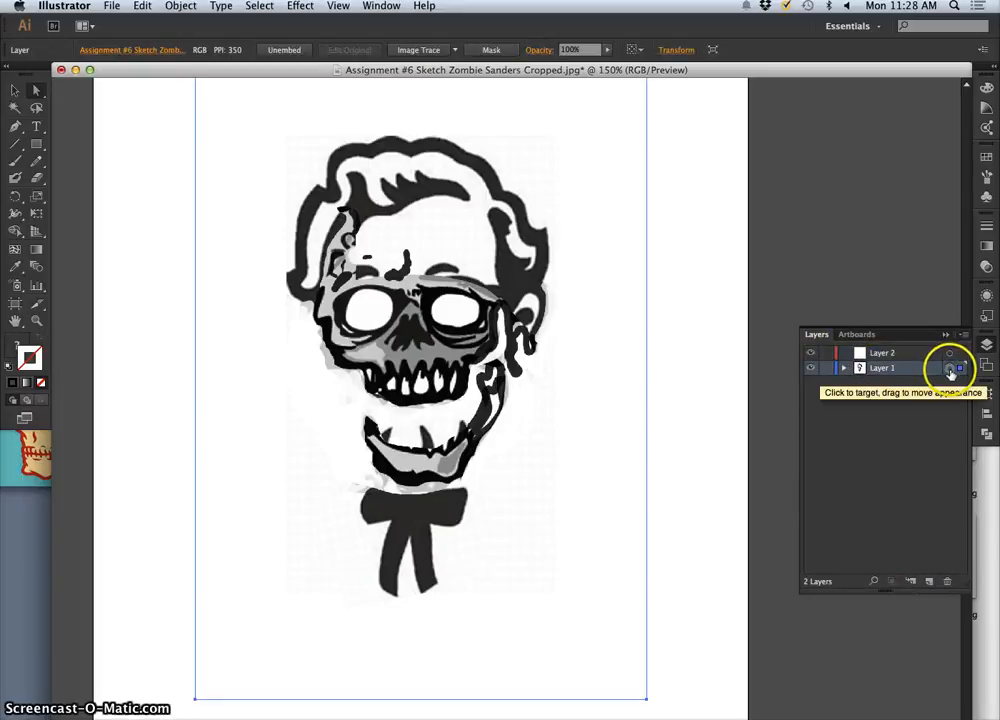
double_click(921, 372)
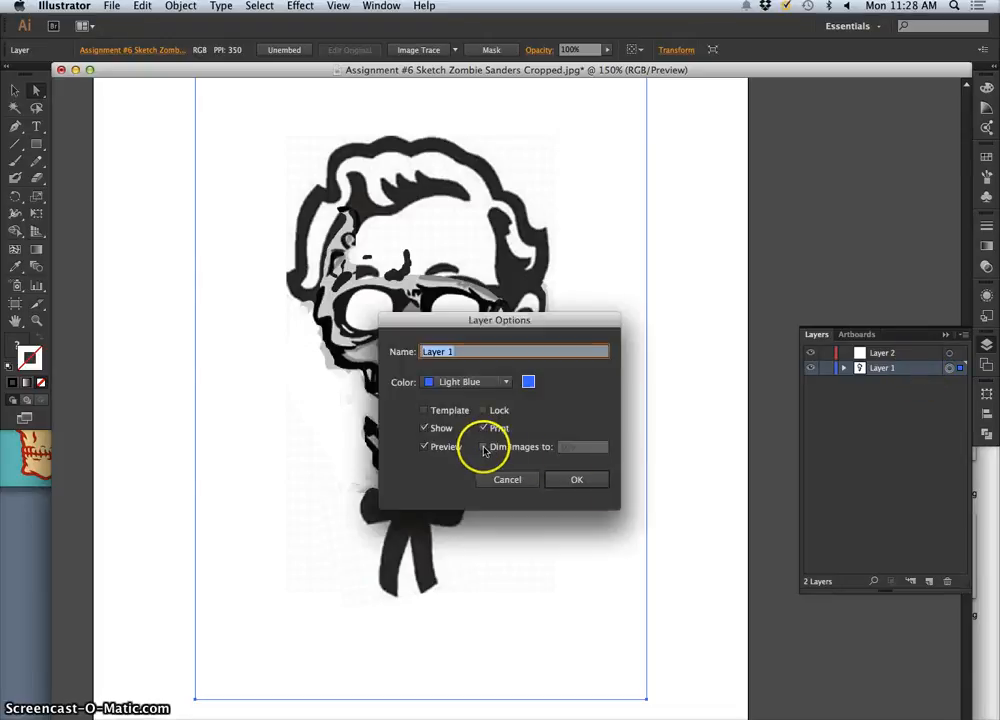
click(484, 449)
click(580, 480)
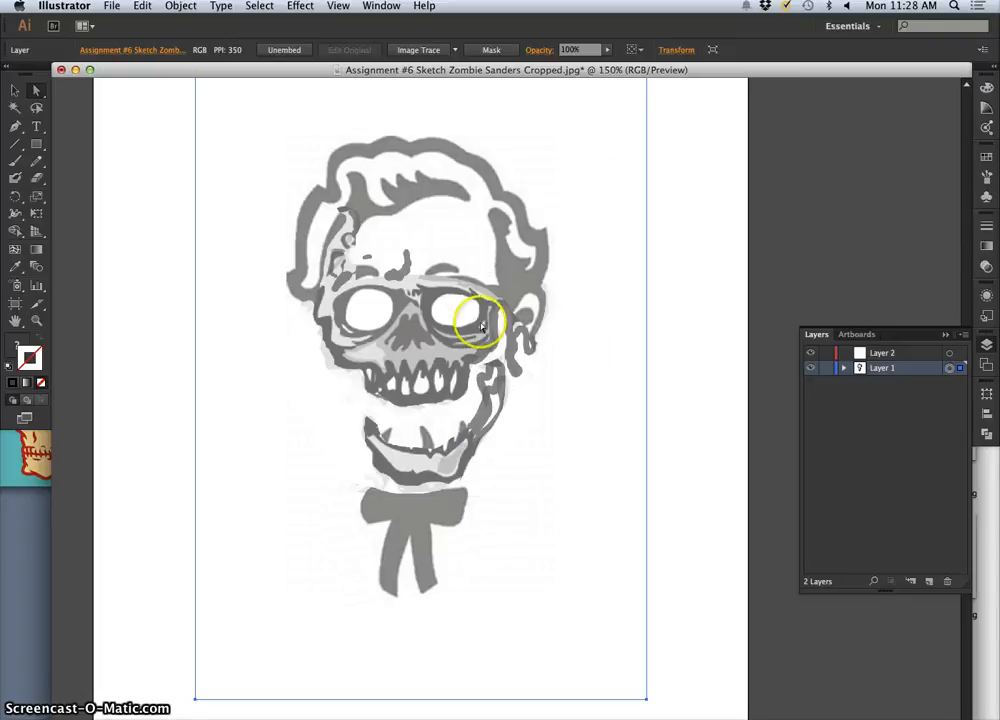
click(913, 356)
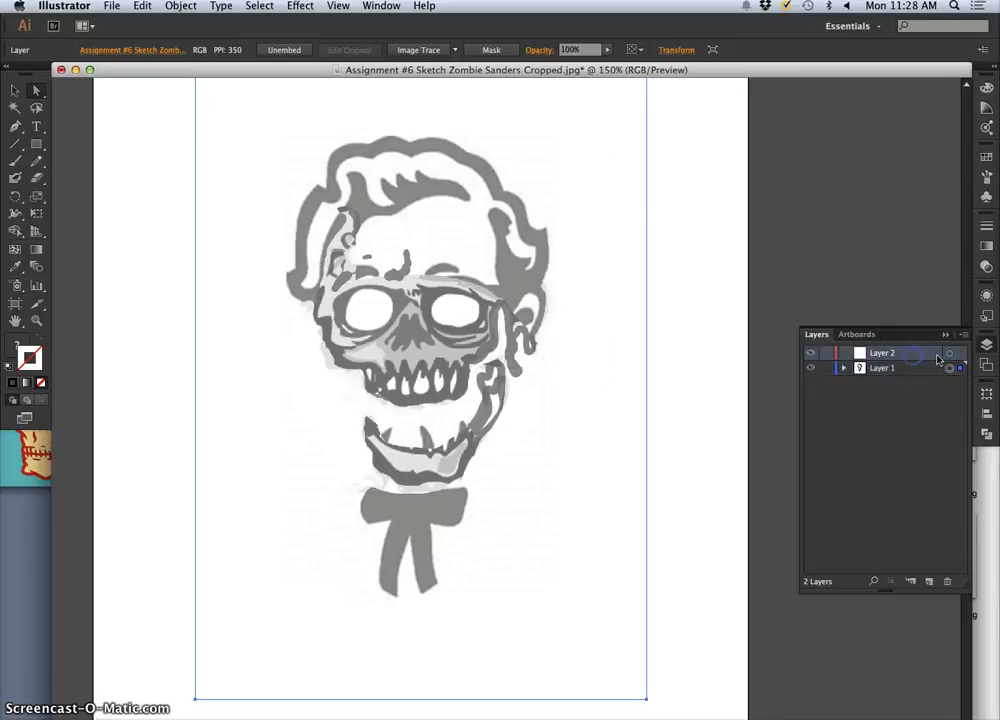
click(826, 368)
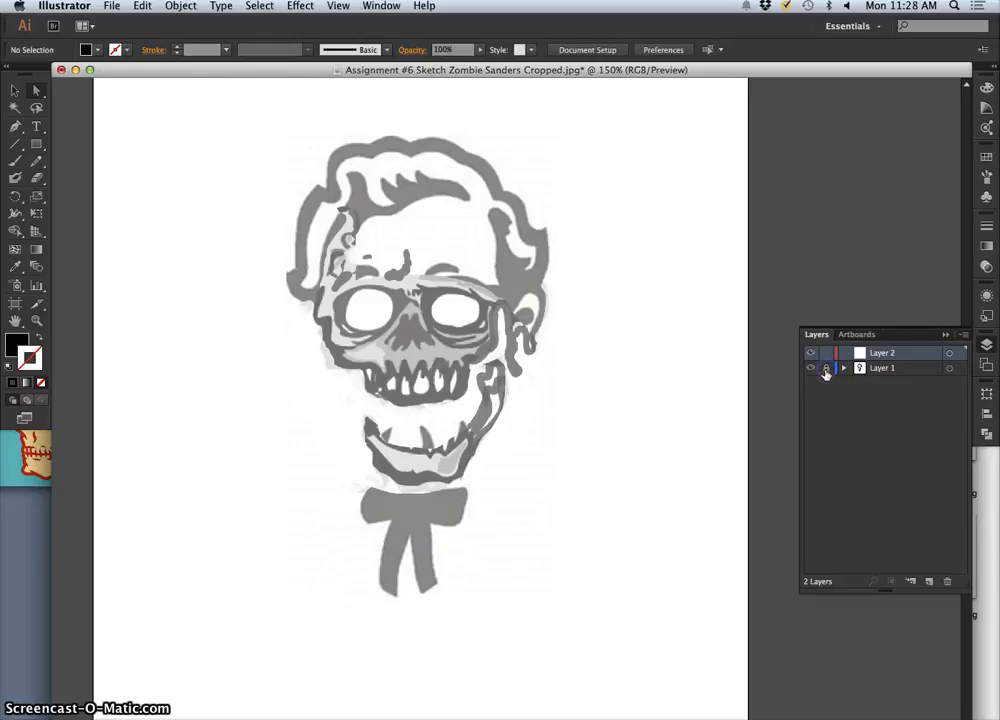
Target Layer 2 and ready the Pencil tool, keeping new paths selected and editable within 6 pixels.
click(950, 355)
click(922, 355)
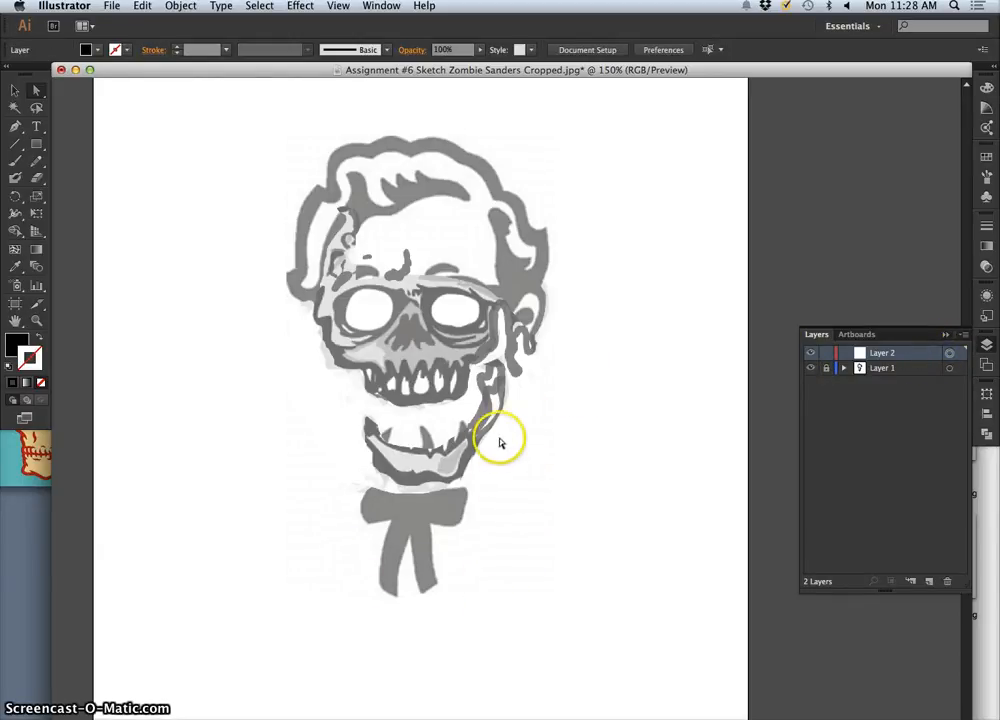
scroll(502, 444, up, 1)
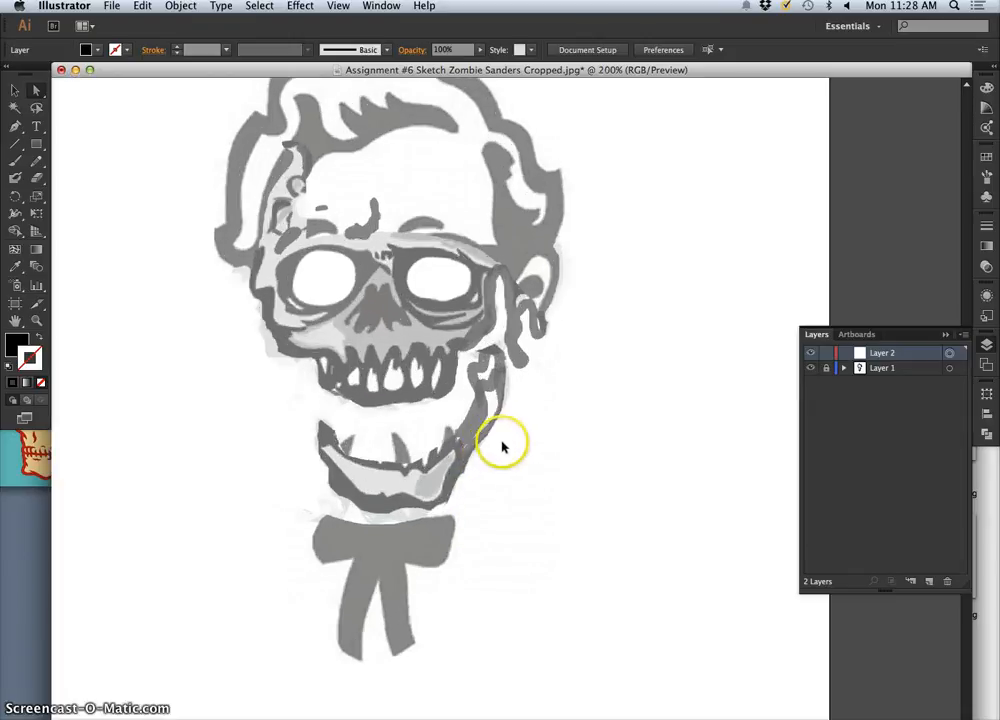
drag(391, 375, 472, 440)
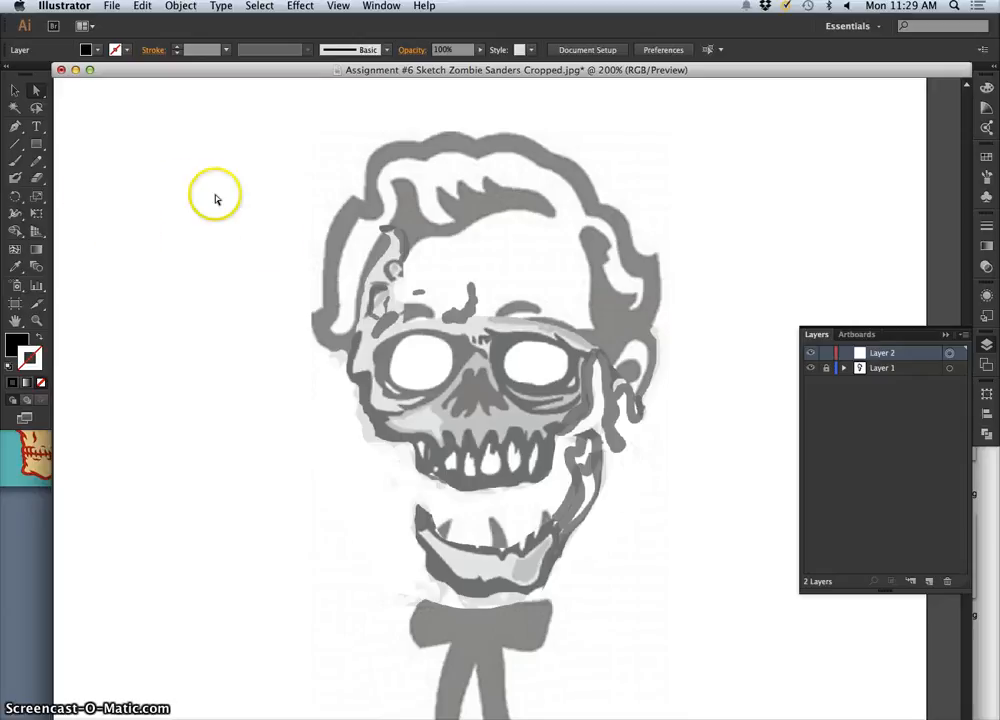
click(37, 159)
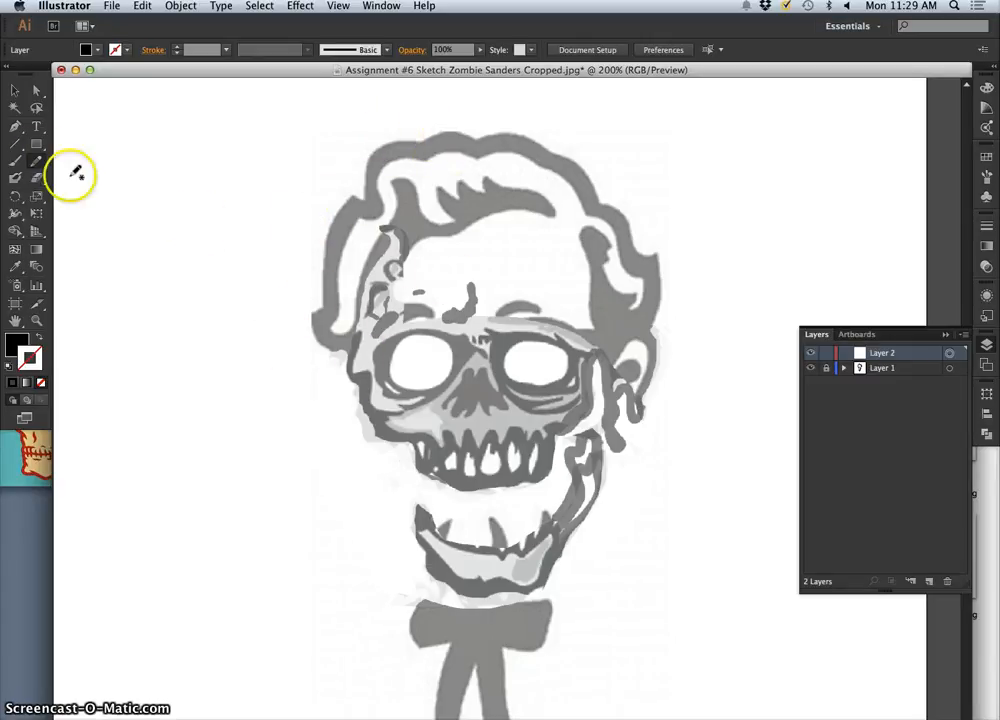
double_click(36, 160)
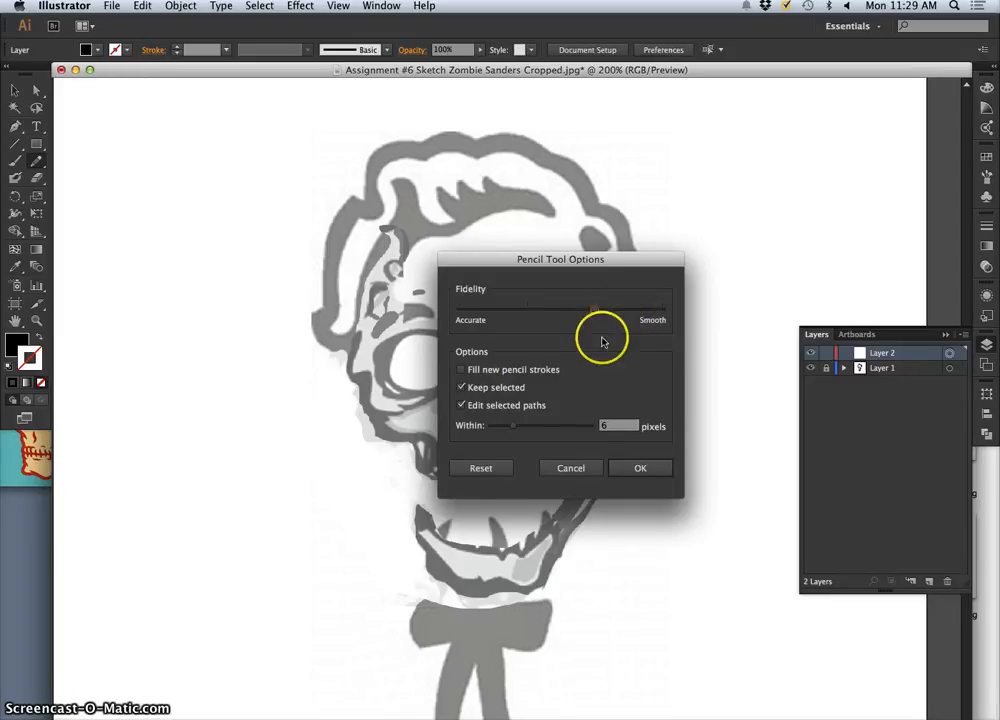
click(640, 467)
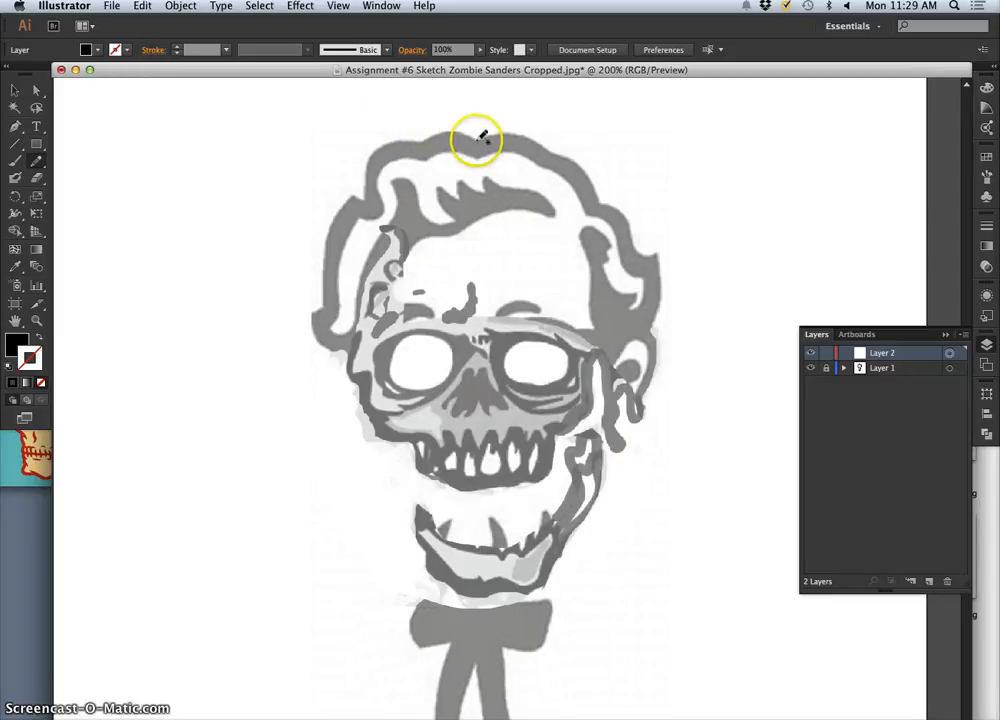
Trace the dark hair shape as one closed Pencil path, including both sideburns, the inner hairline and the drips by the ear.
drag(471, 134, 472, 134)
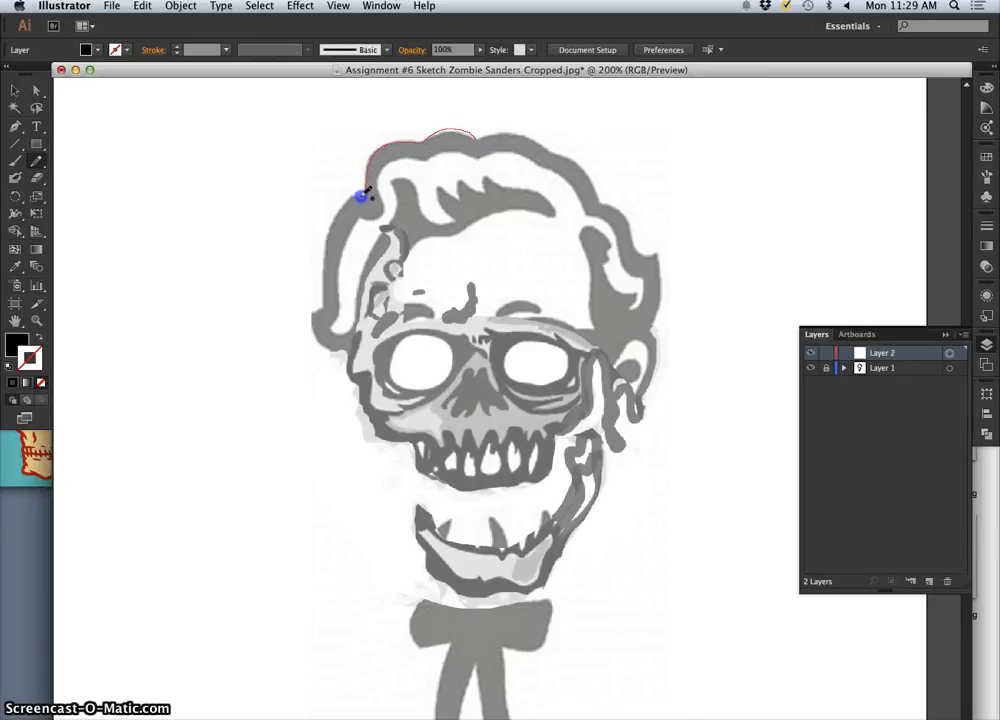
drag(352, 196, 310, 313)
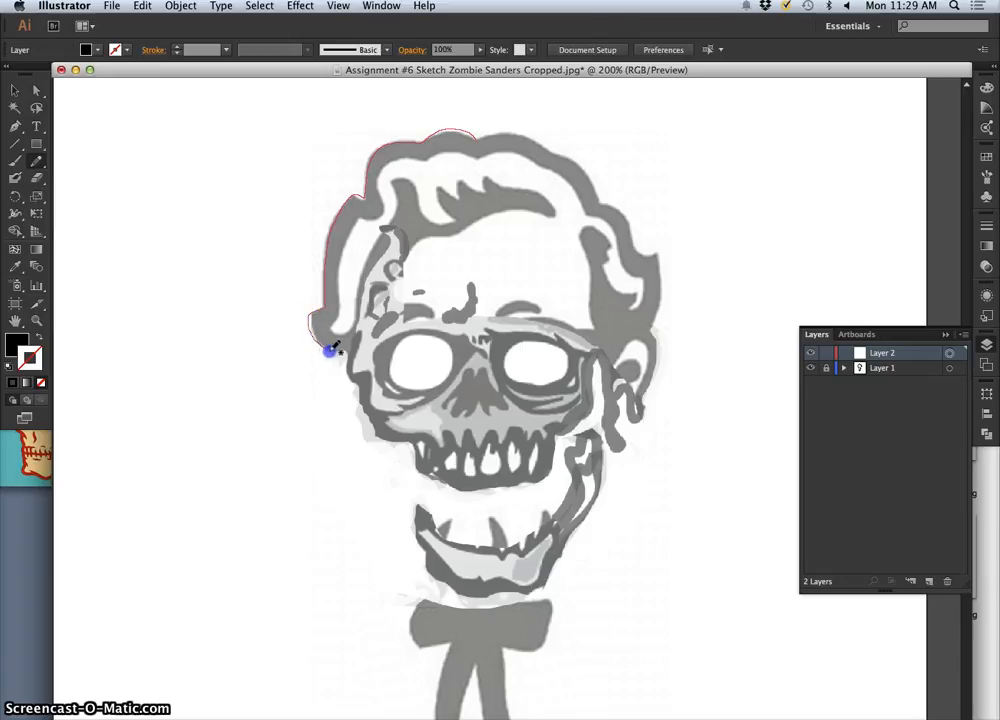
drag(357, 346, 360, 313)
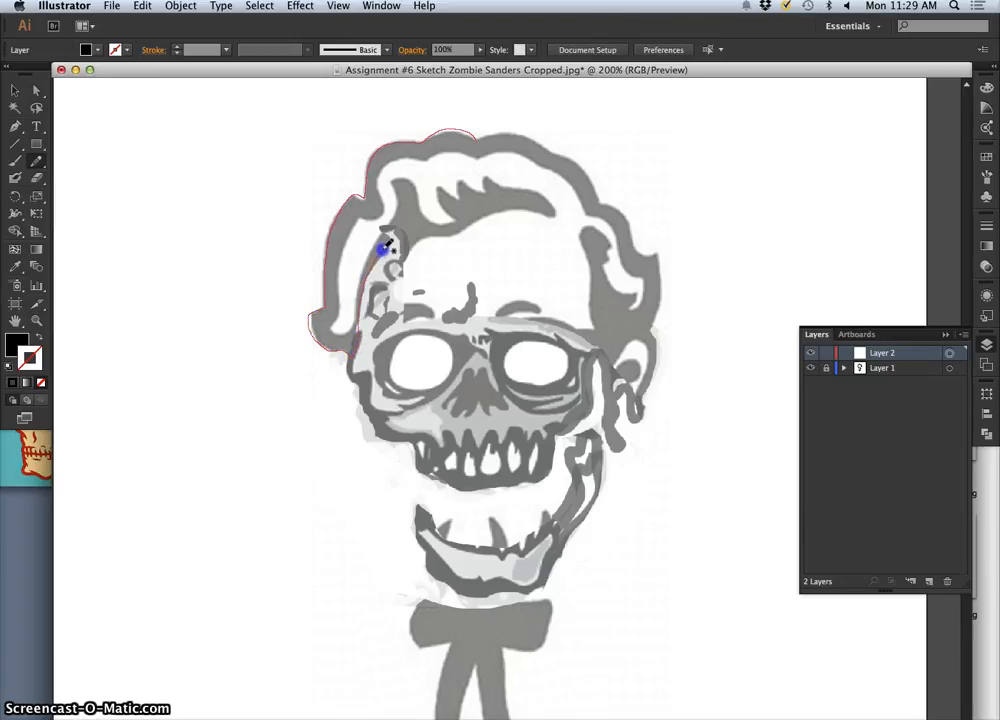
drag(389, 241, 377, 242)
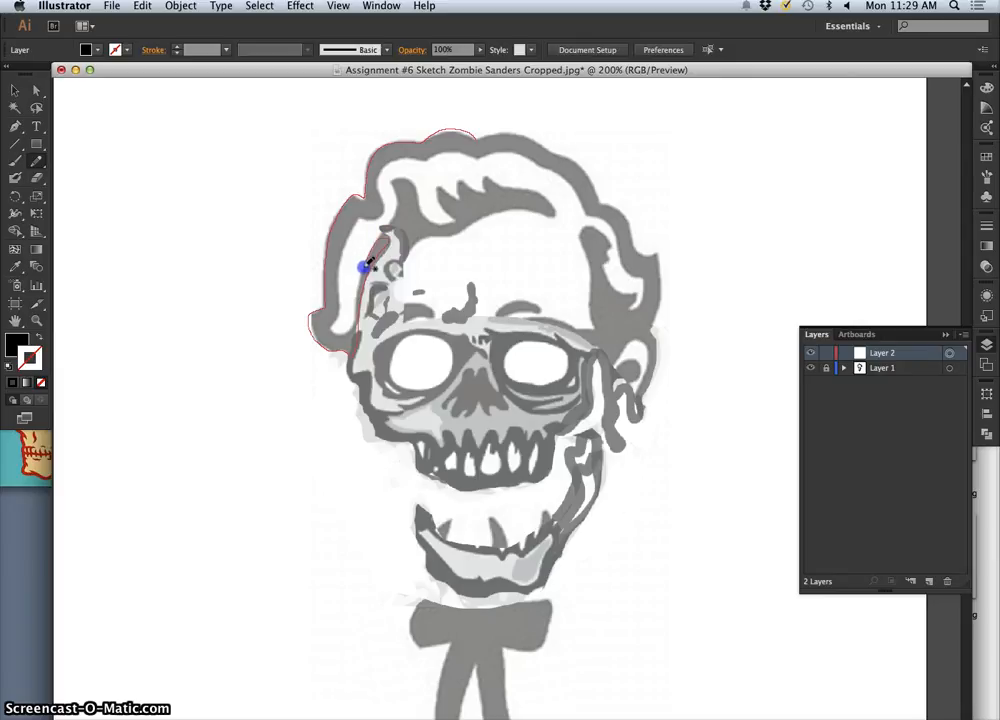
drag(357, 291, 348, 330)
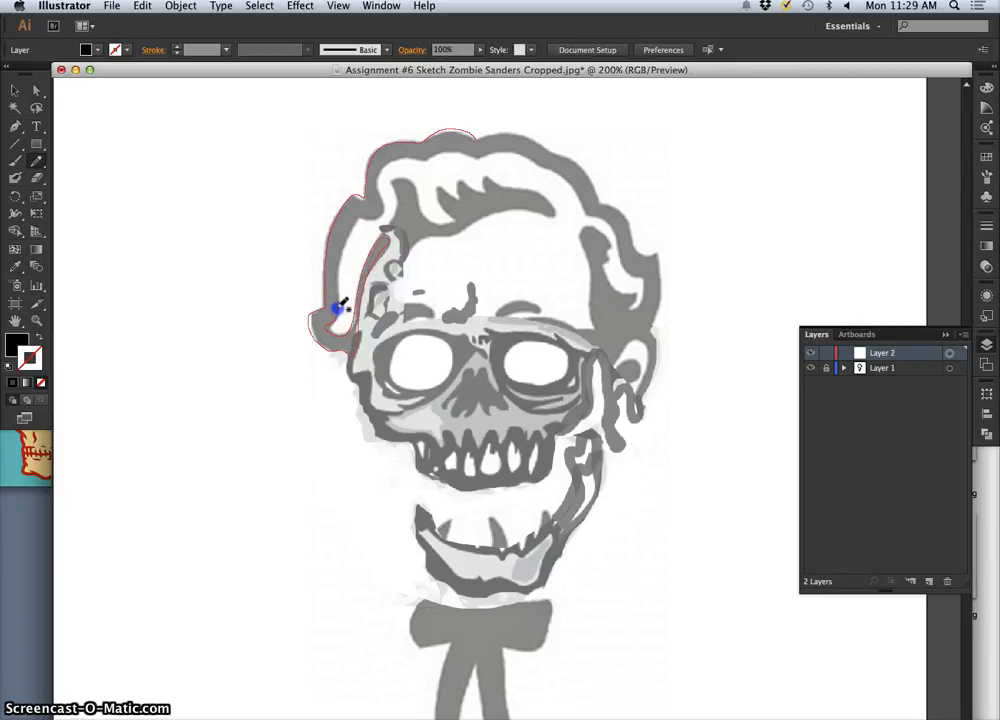
drag(350, 224, 359, 213)
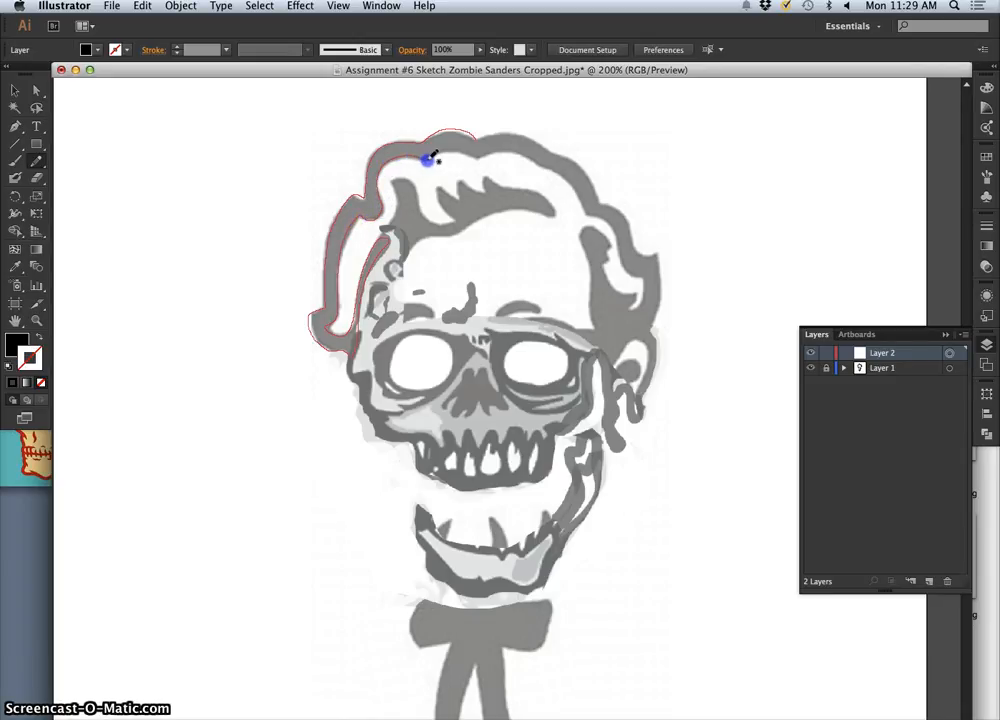
drag(446, 151, 467, 159)
drag(586, 207, 596, 216)
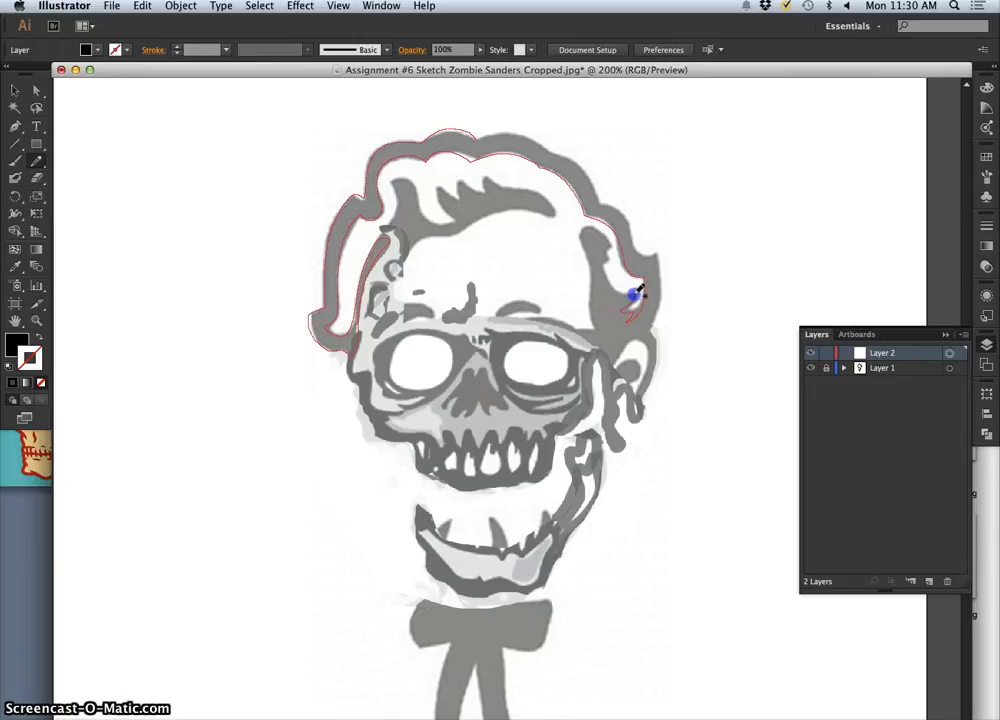
drag(602, 264, 612, 263)
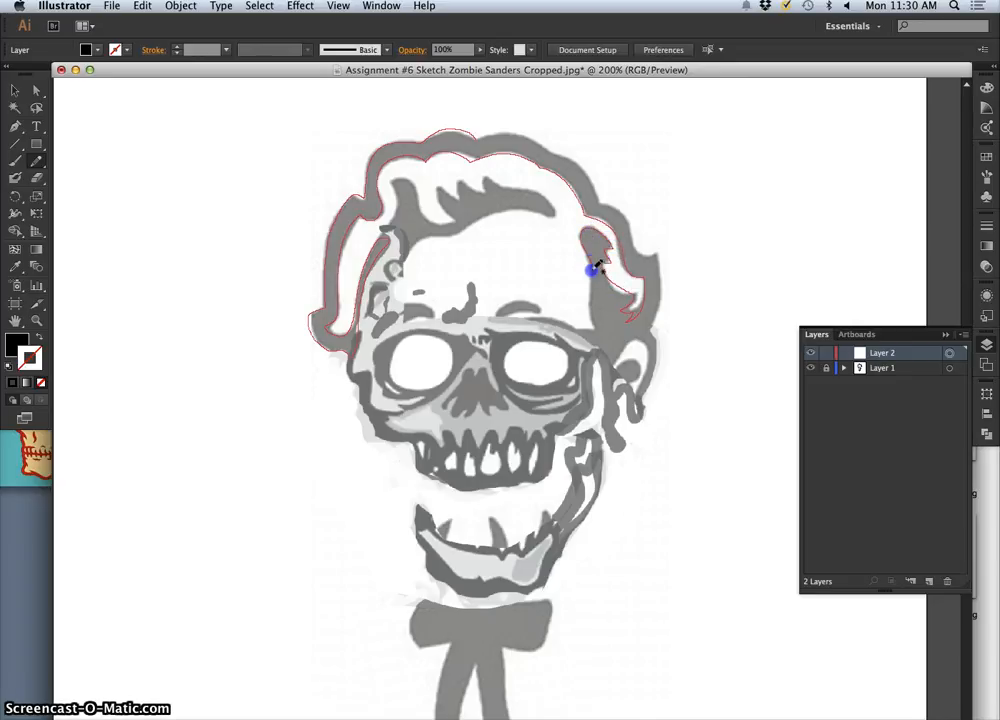
drag(589, 297, 599, 343)
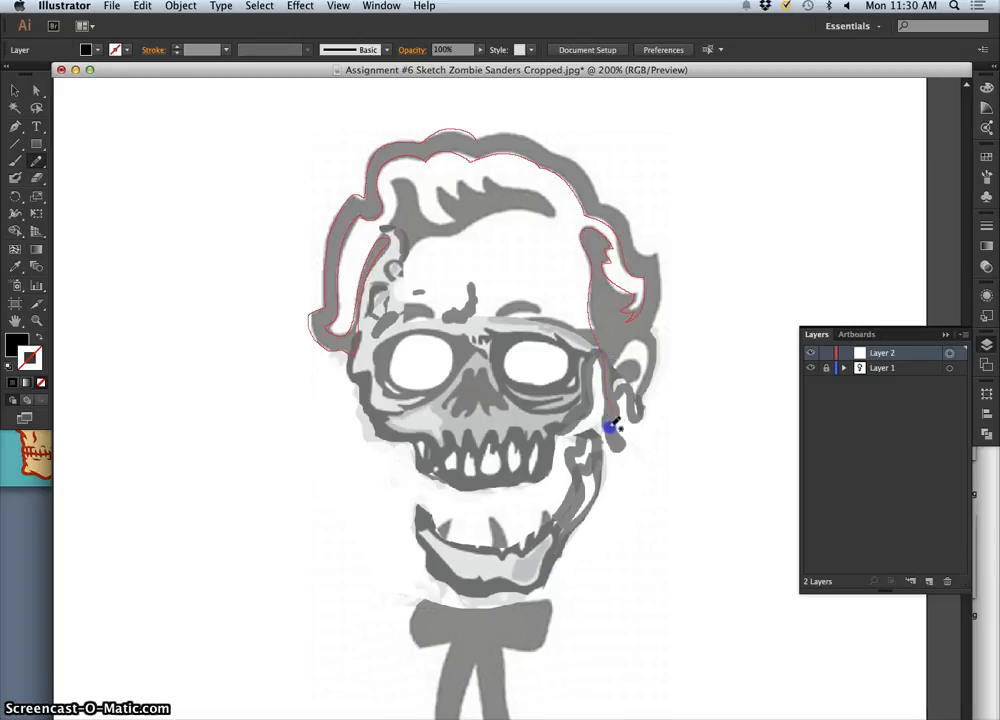
drag(619, 410, 618, 400)
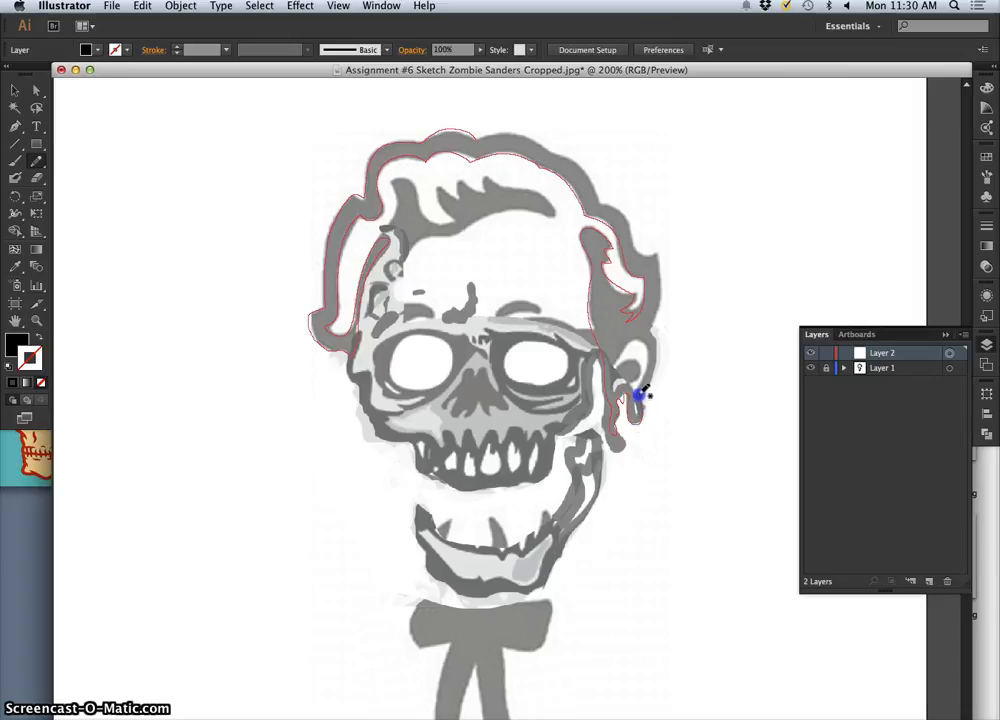
drag(646, 384, 650, 375)
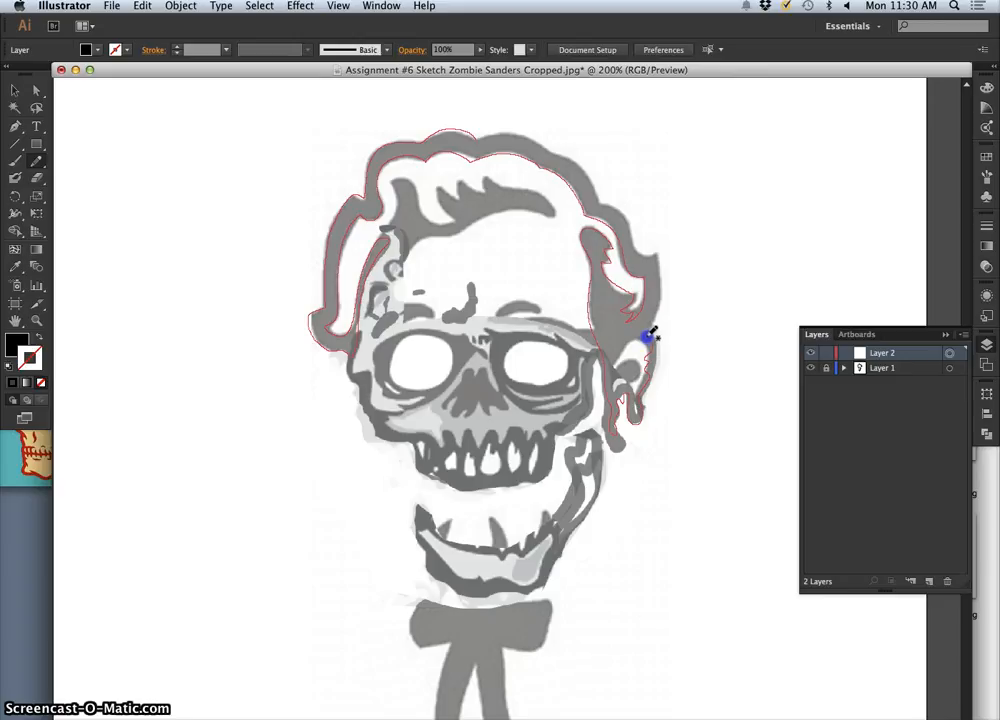
drag(661, 281, 657, 256)
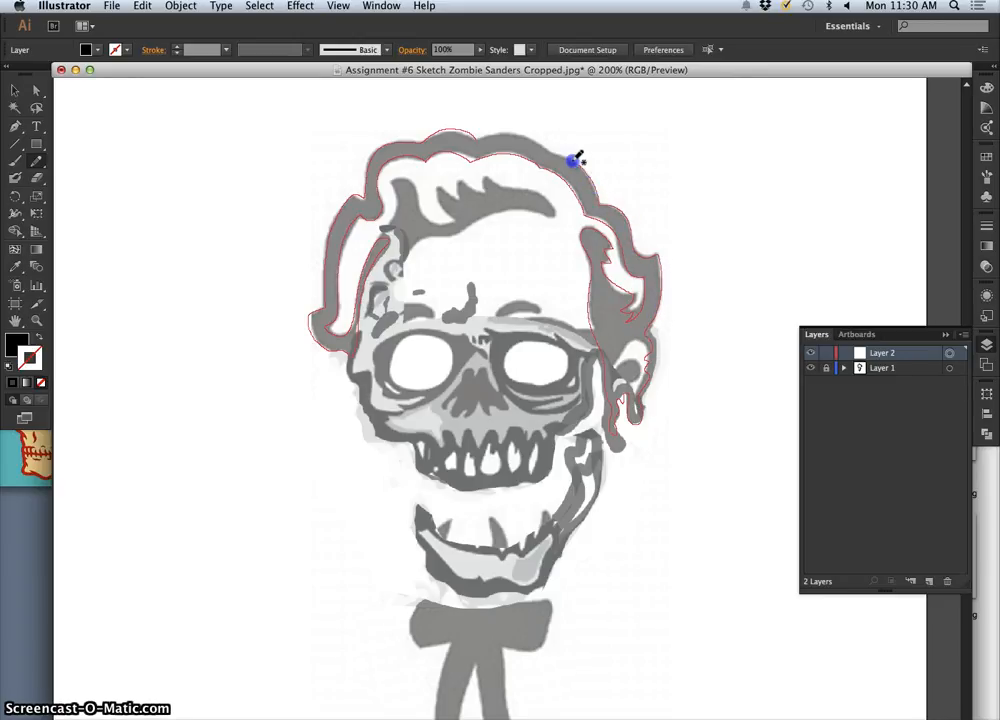
drag(553, 155, 537, 142)
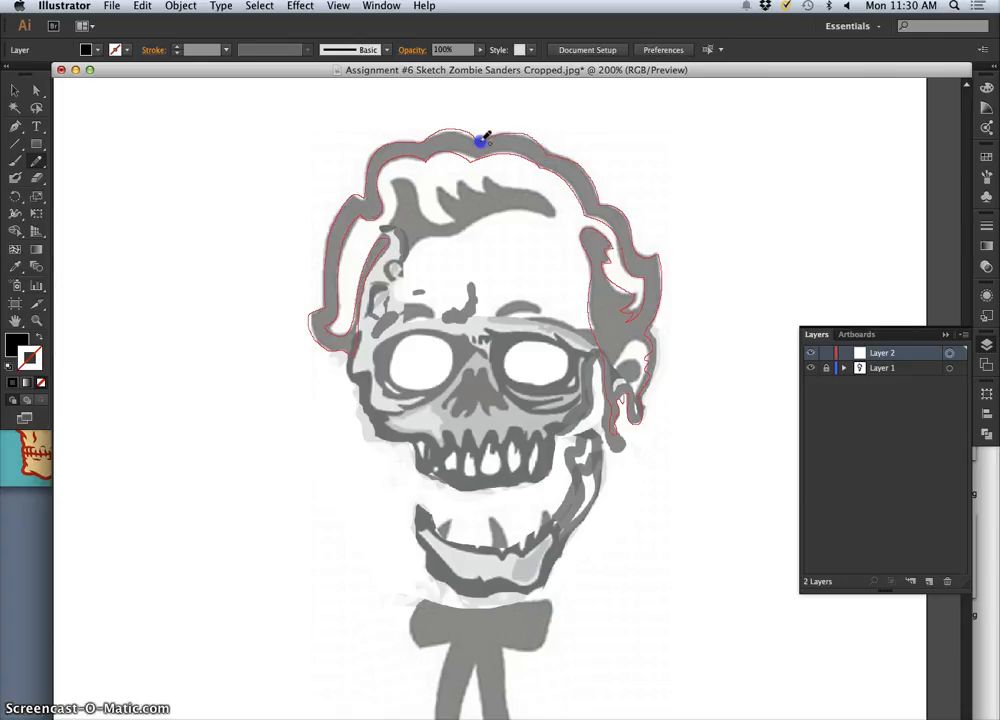
drag(481, 138, 483, 130)
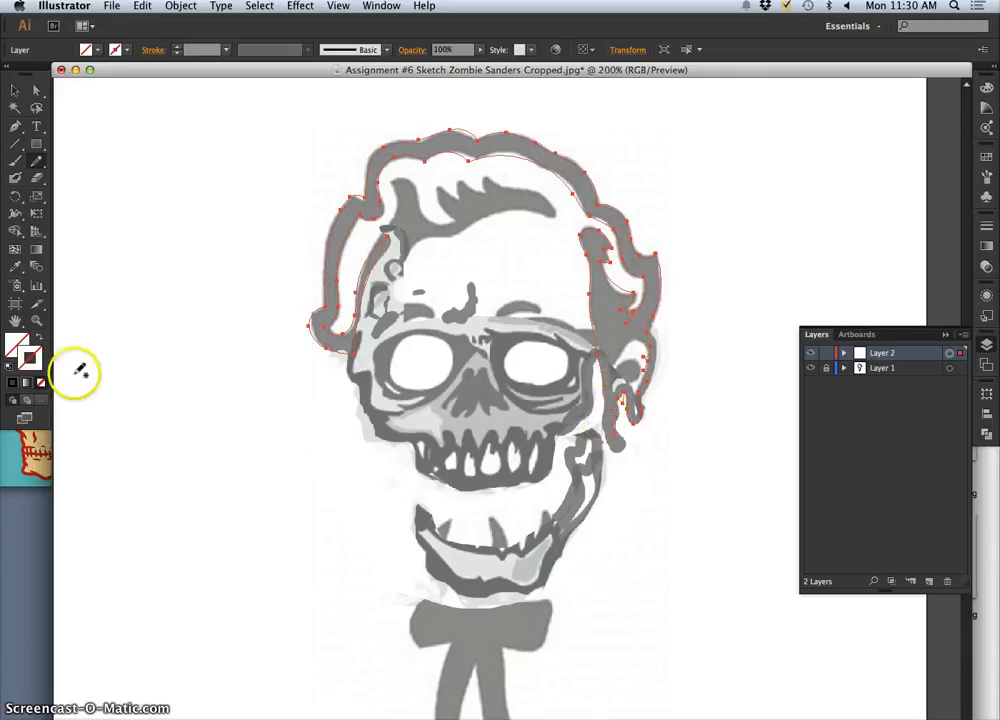
Give the traced hair shape a solid black fill and no stroke.
click(10, 363)
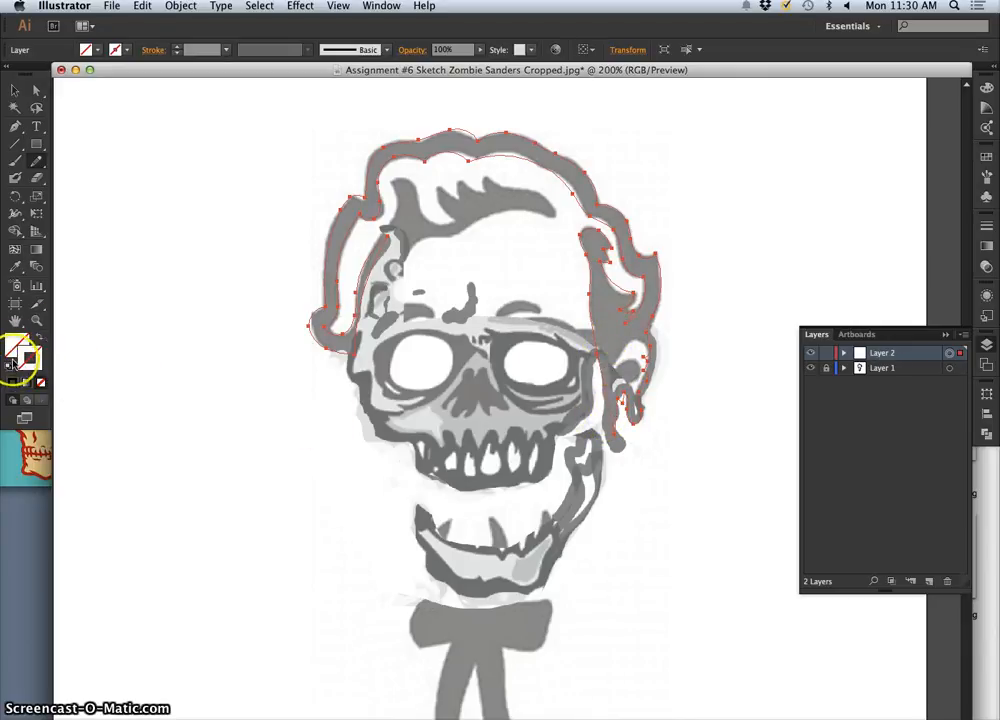
click(11, 368)
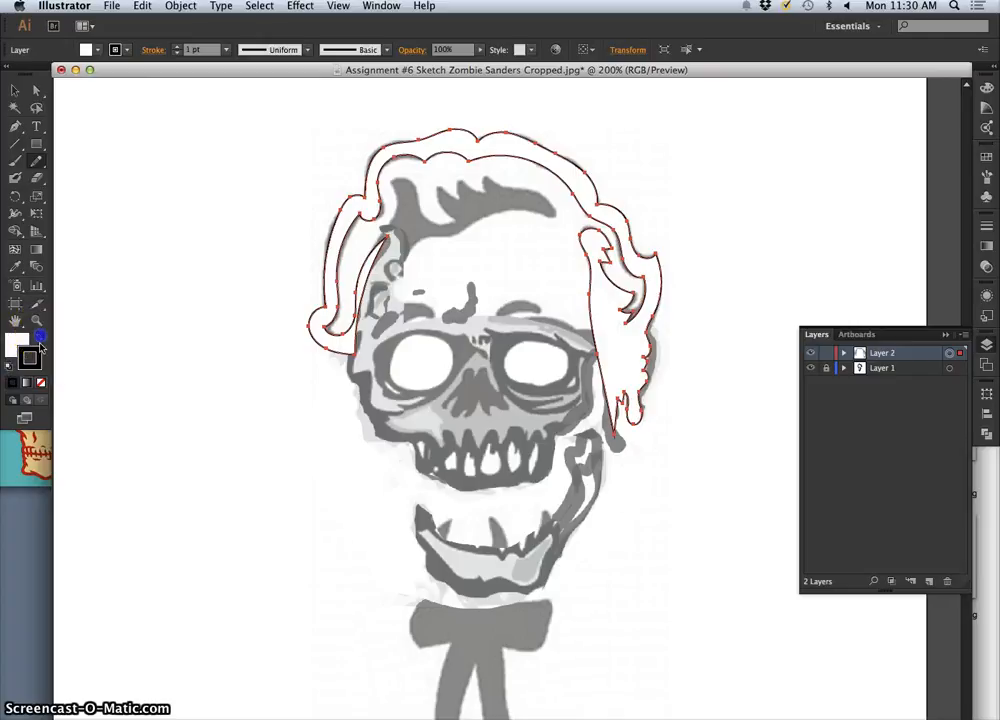
click(39, 337)
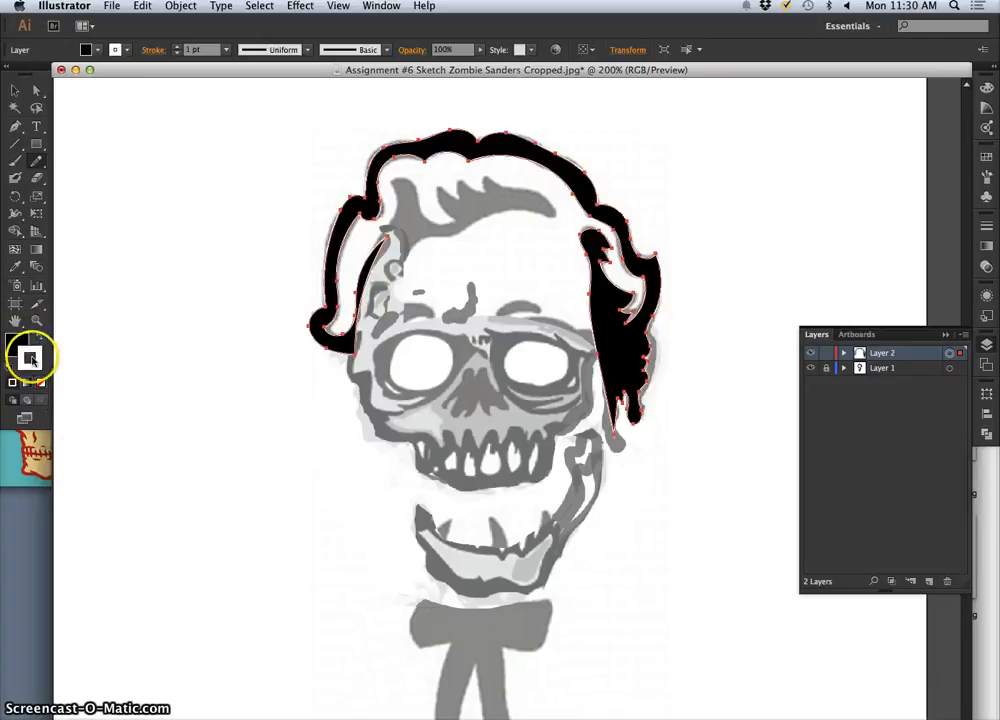
click(41, 383)
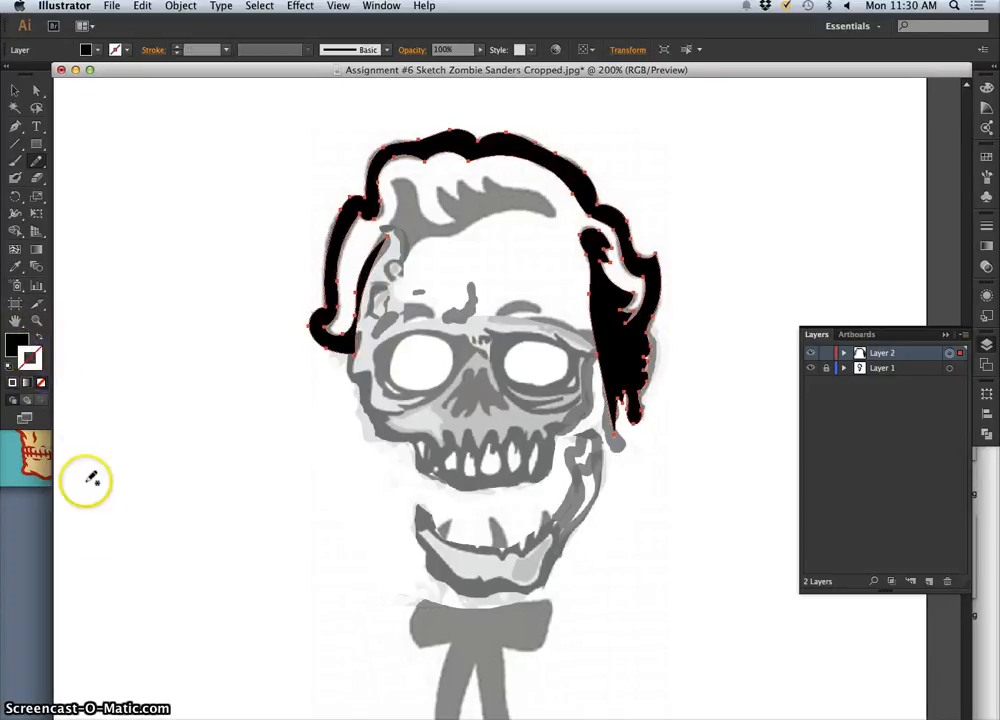
click(17, 348)
click(17, 345)
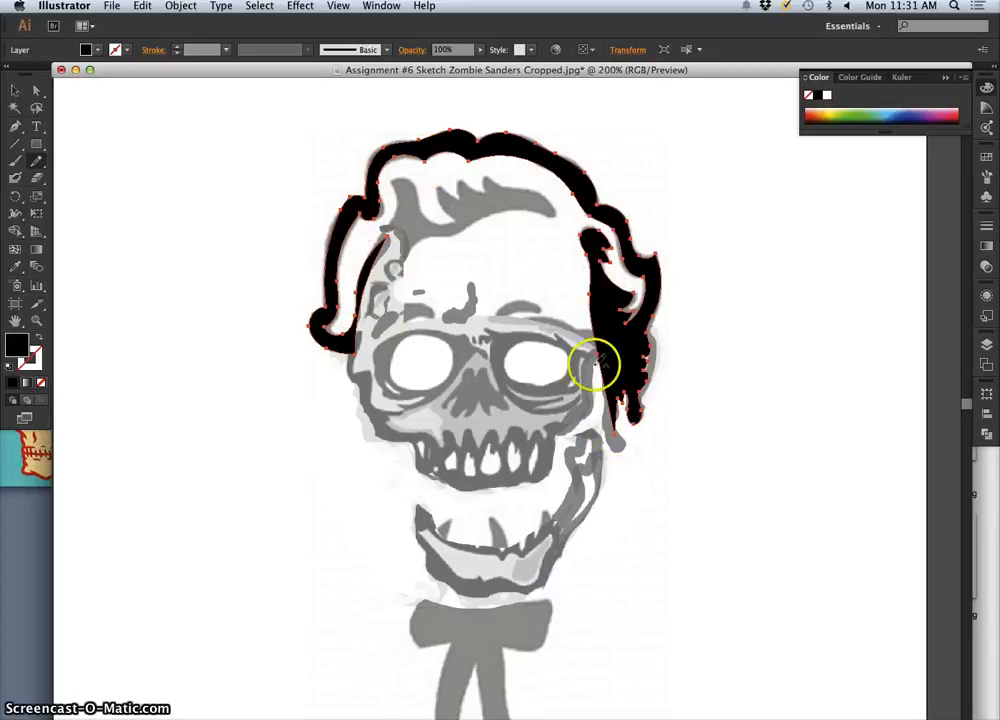
Redraw the inner edge and drips of the sideburn by the ear, with Pencil fidelity set one notch closer to Accurate.
drag(590, 261, 591, 264)
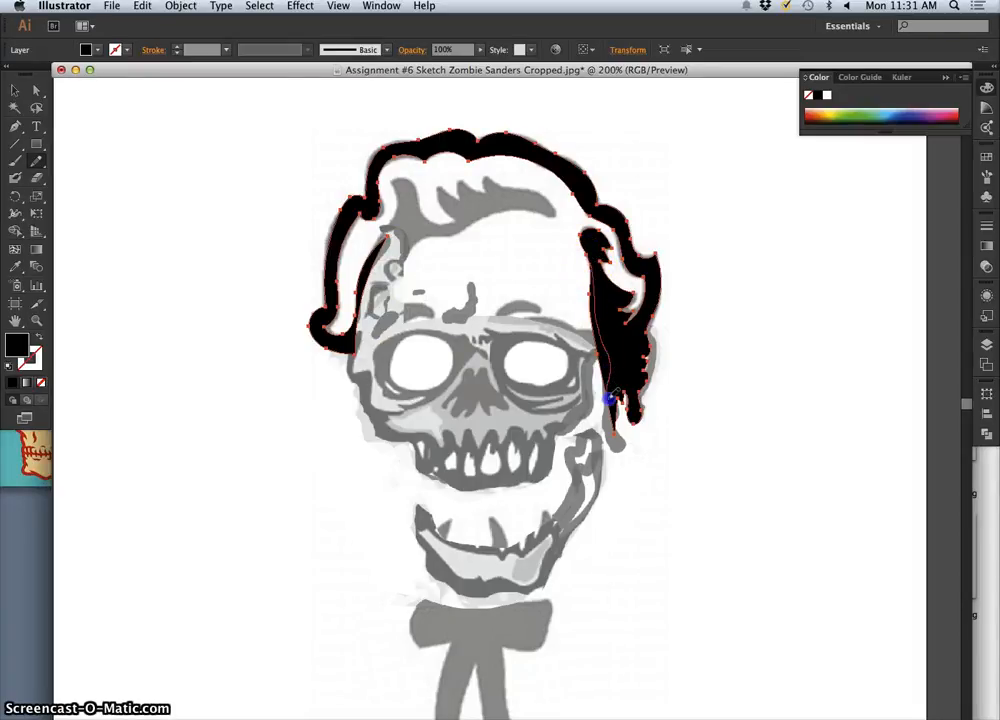
drag(607, 411, 614, 430)
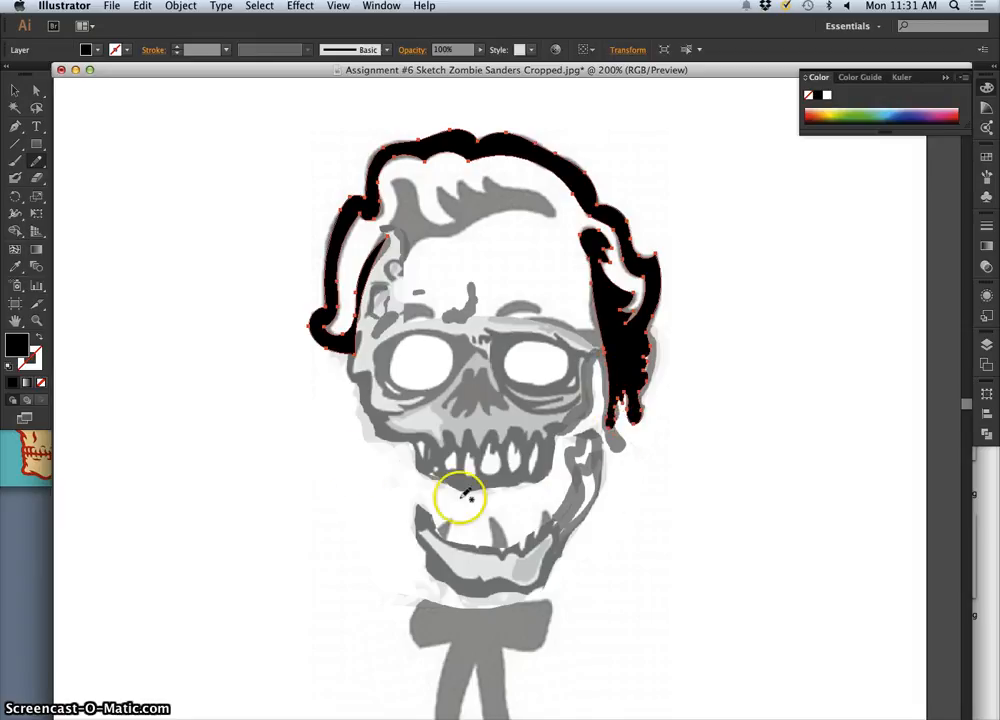
double_click(36, 161)
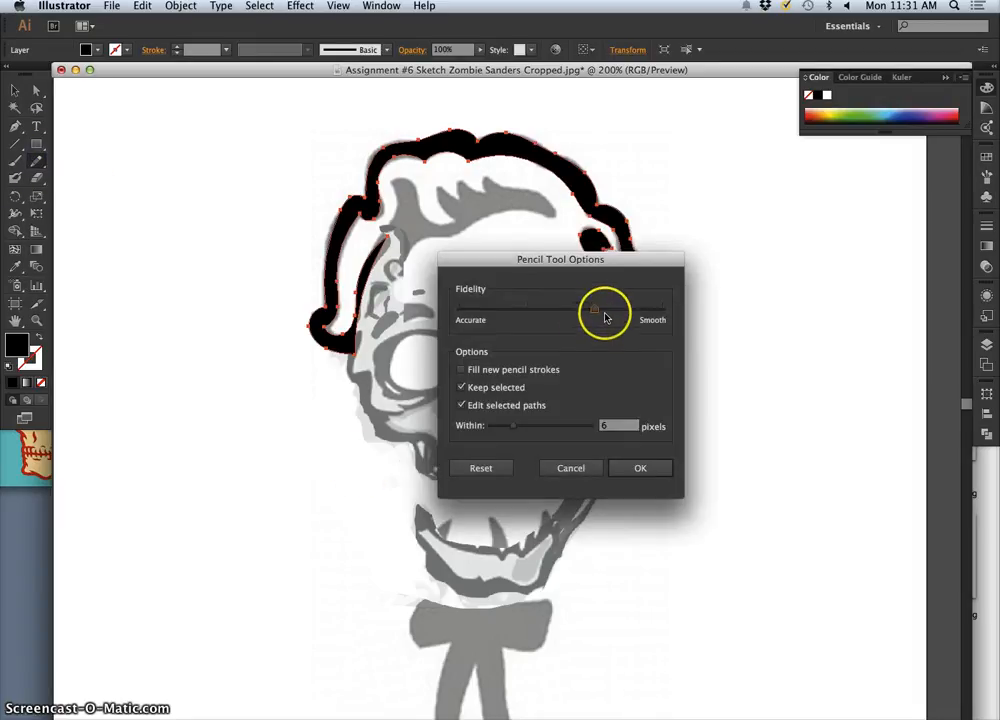
drag(596, 312, 575, 313)
click(640, 468)
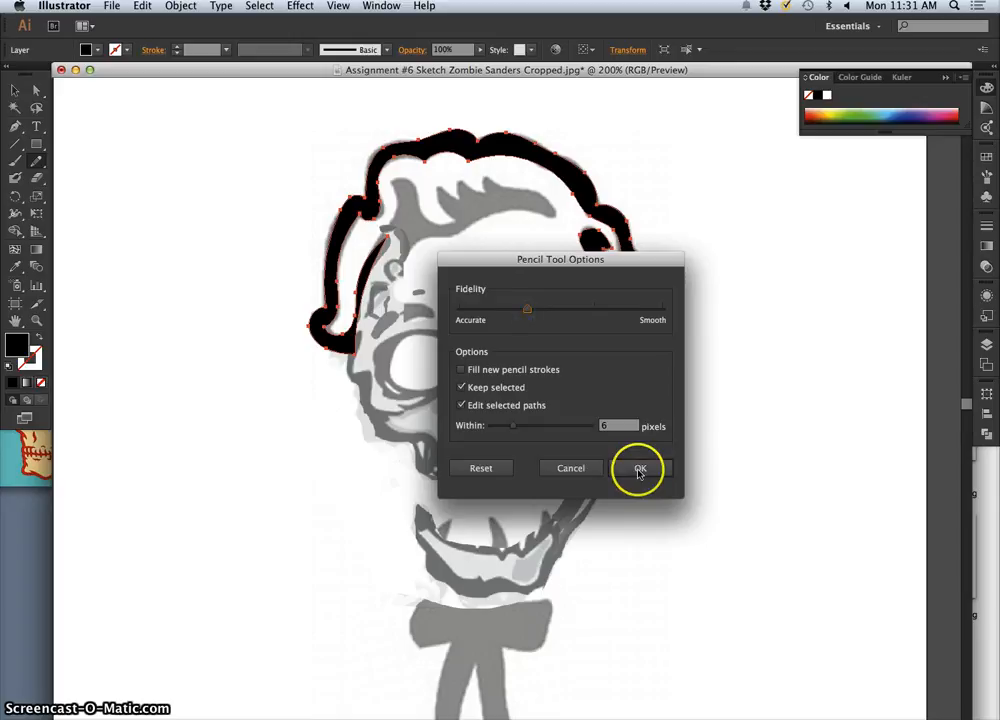
click(590, 260)
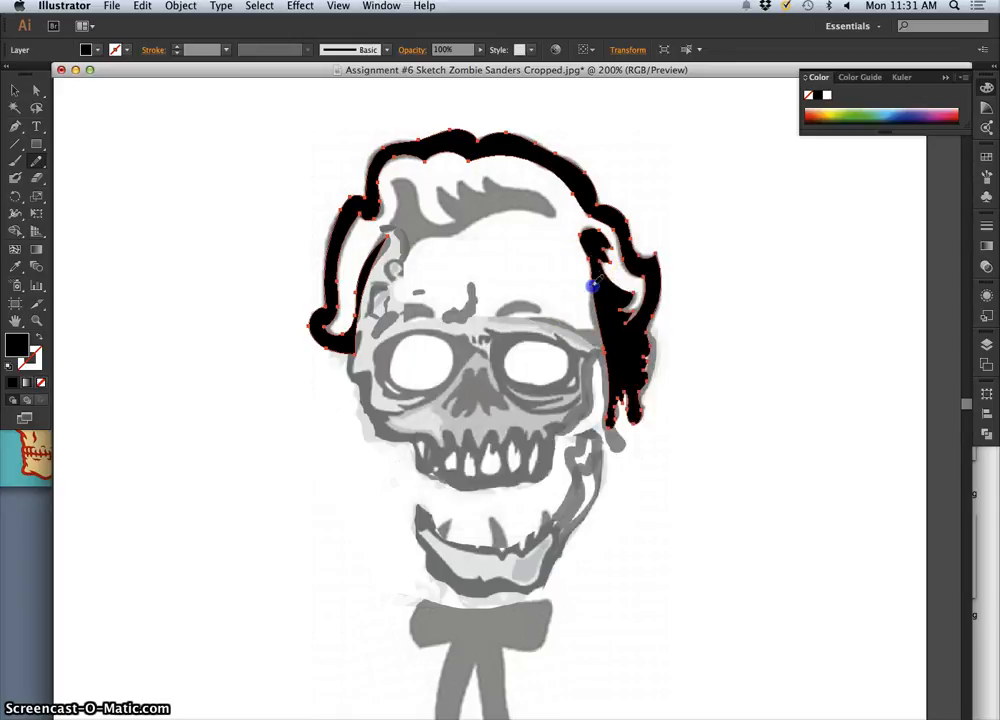
drag(593, 314, 600, 330)
mouse_move(619, 401)
mouse_down()
mouse_move(623, 392)
mouse_move(639, 419)
mouse_up()
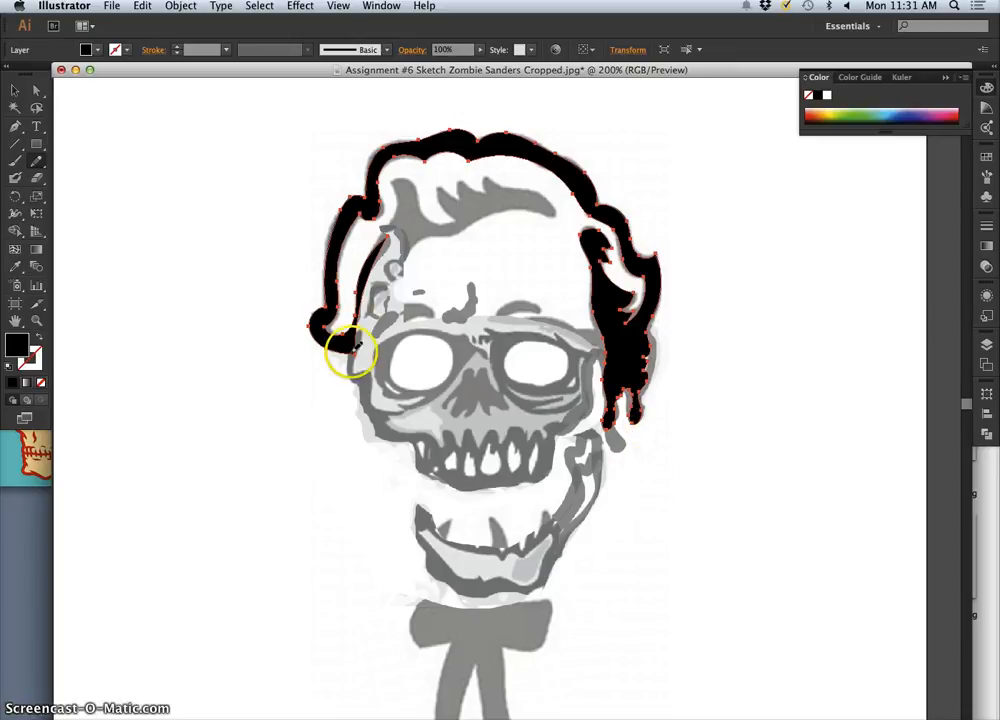
Redraw the inner edge and lower tip of the opposite sideburn with the Pencil tool, and deselect the hair shape.
drag(350, 348, 354, 349)
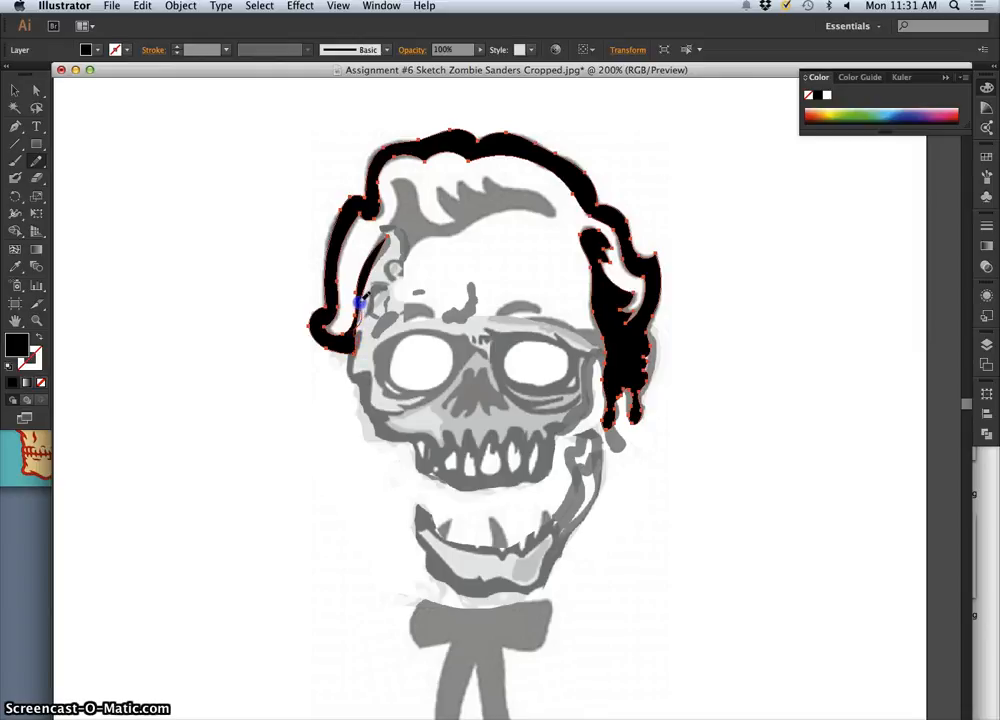
mouse_move(364, 276)
mouse_down()
mouse_move(384, 261)
mouse_move(387, 235)
mouse_up()
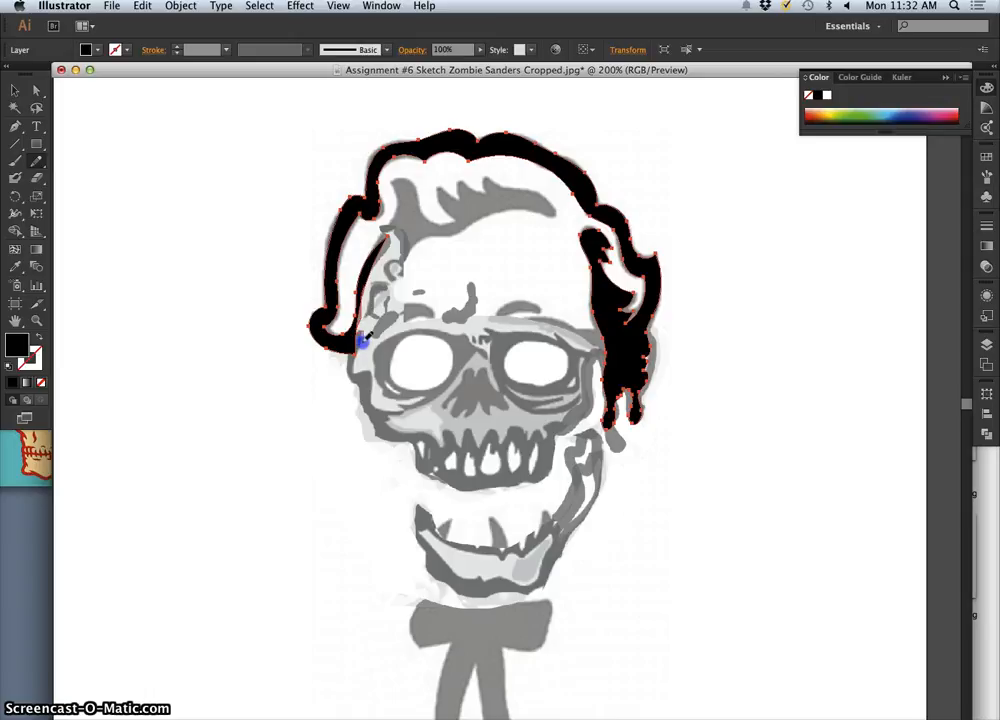
drag(348, 352, 350, 362)
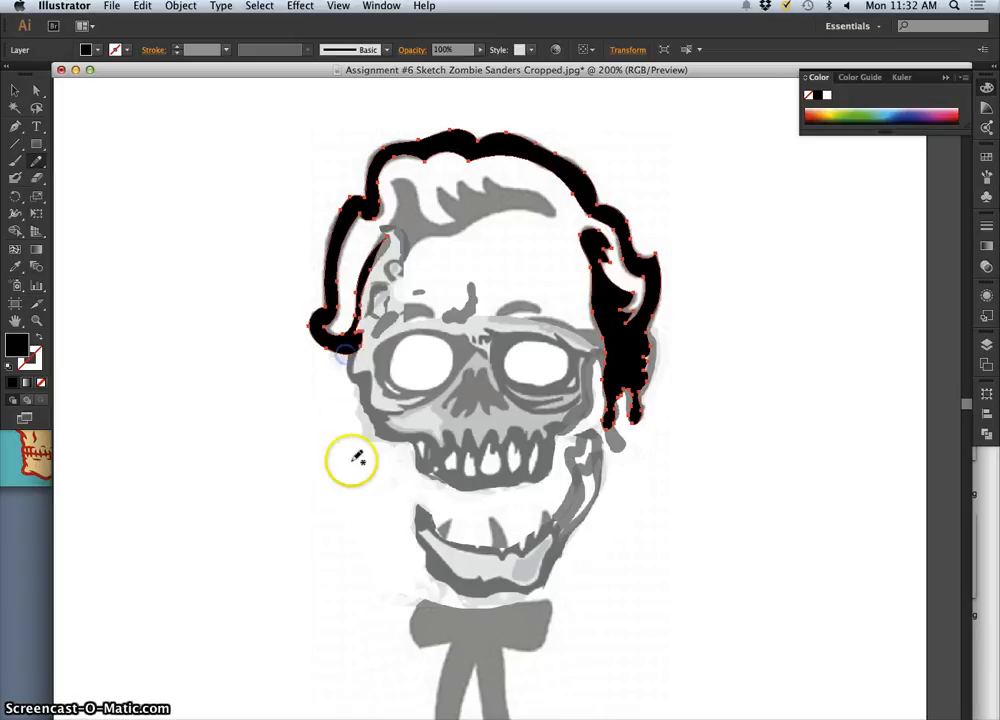
super+click(717, 414)
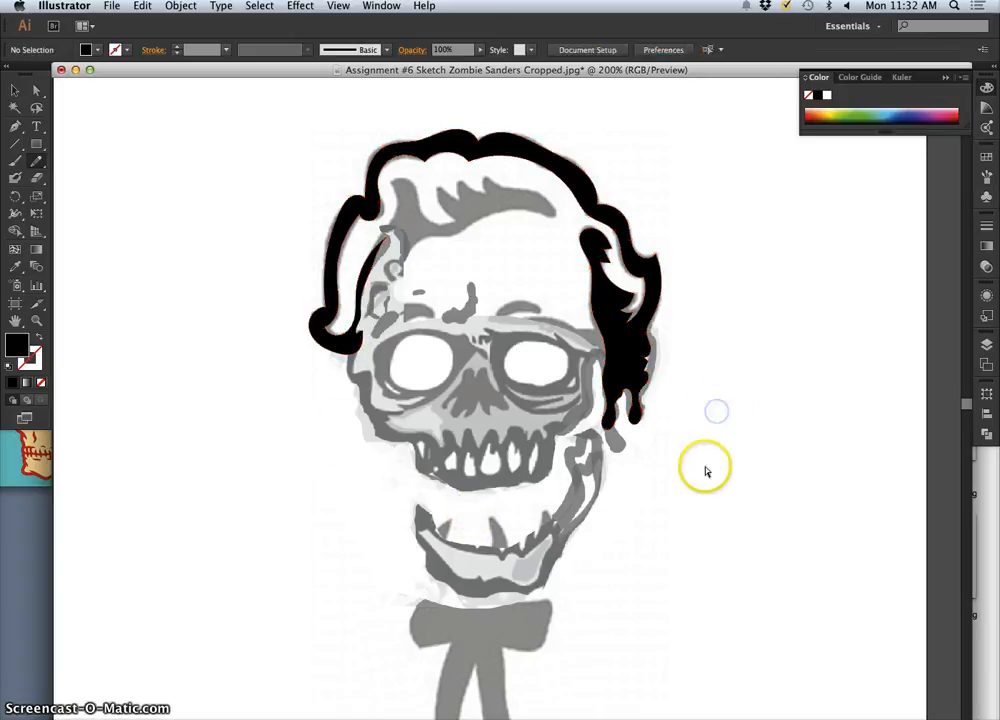
Hide the sketch on Layer 1 to examine the traced hair's edges up close, and show the sketch again.
click(985, 345)
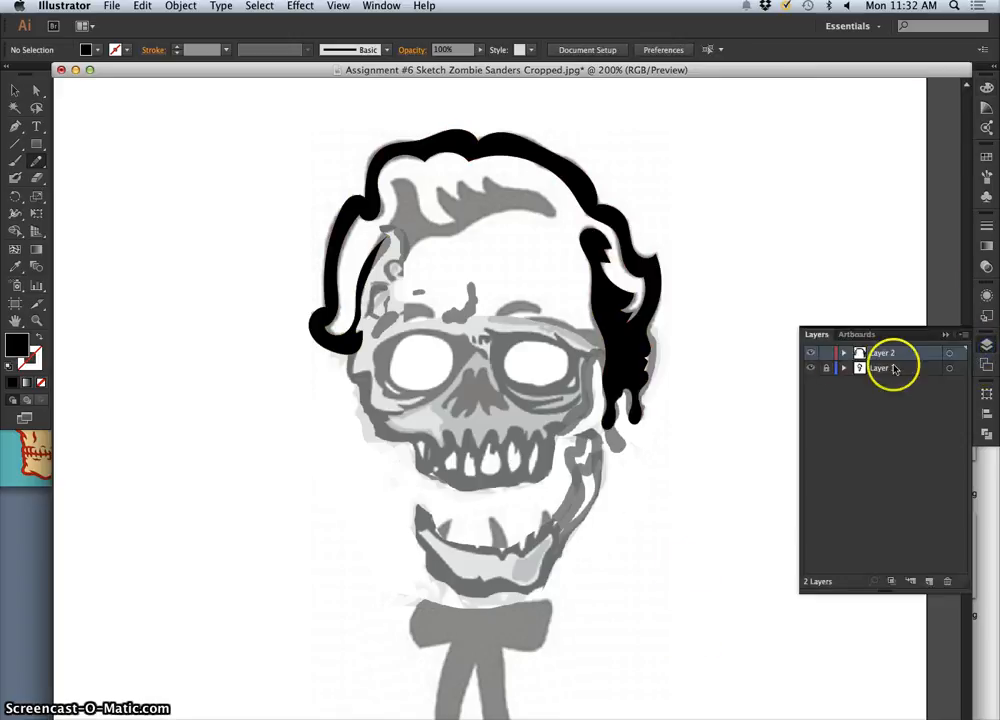
click(811, 367)
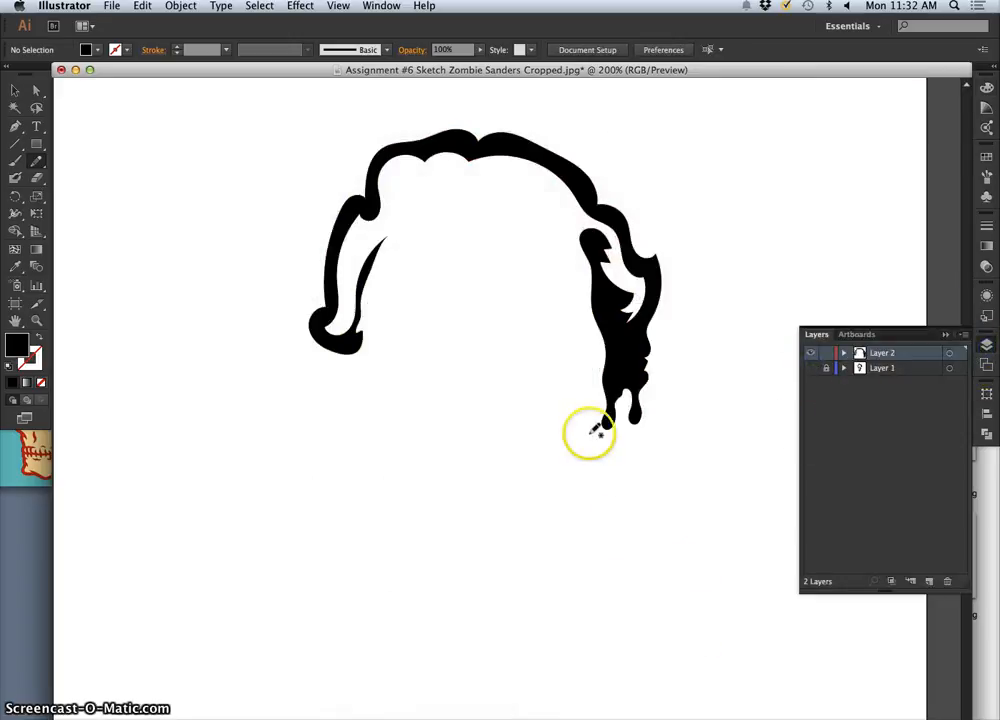
key(super+equal)
key(super+equal)
key(super+equal)
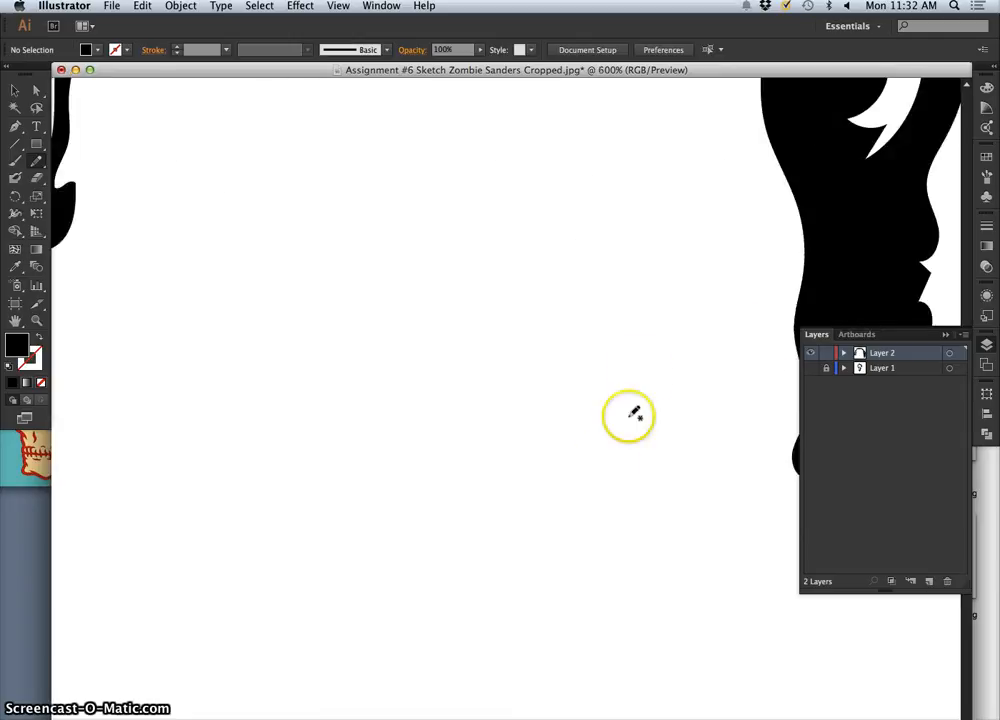
drag(685, 263, 480, 557)
drag(561, 272, 525, 475)
drag(426, 312, 607, 391)
drag(384, 356, 527, 317)
drag(233, 423, 366, 317)
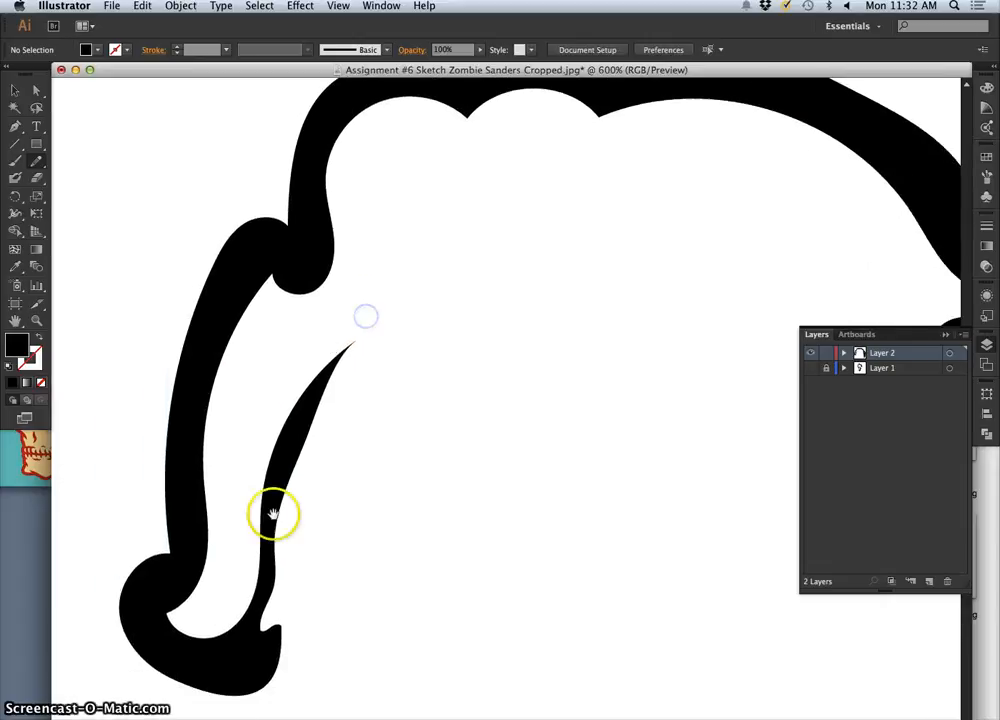
key(super+minus)
key(super+minus)
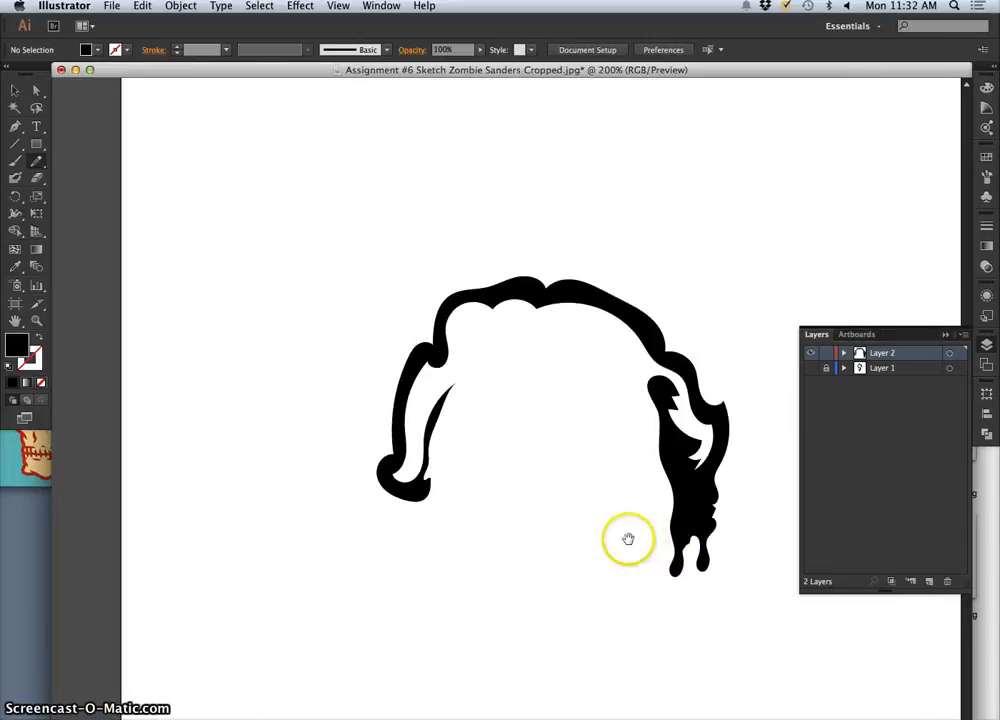
drag(629, 540, 520, 390)
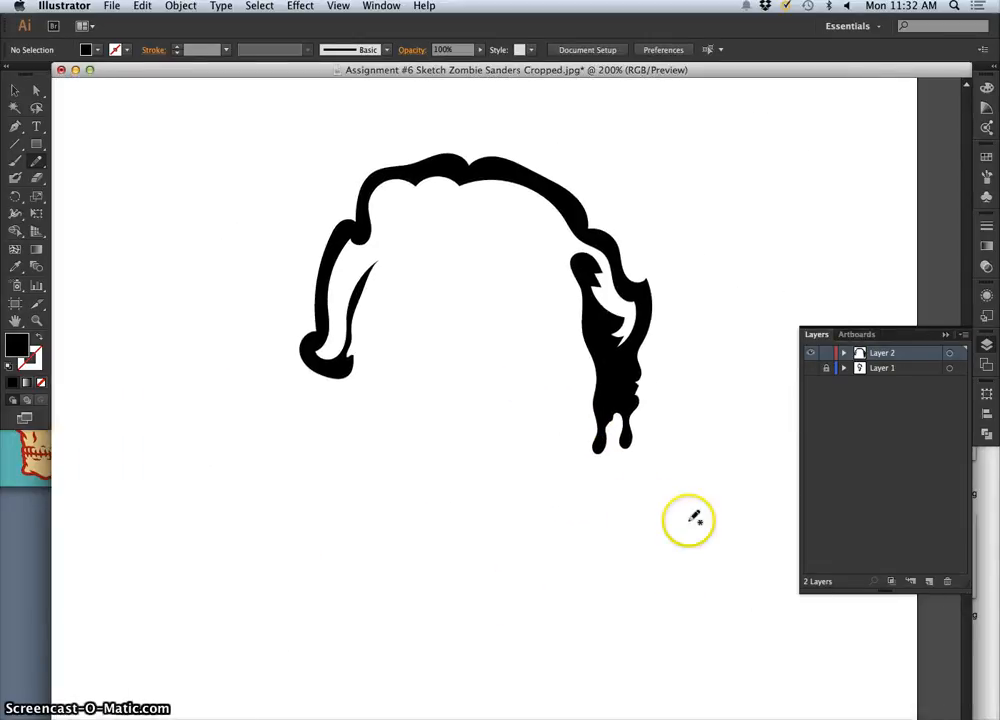
click(811, 368)
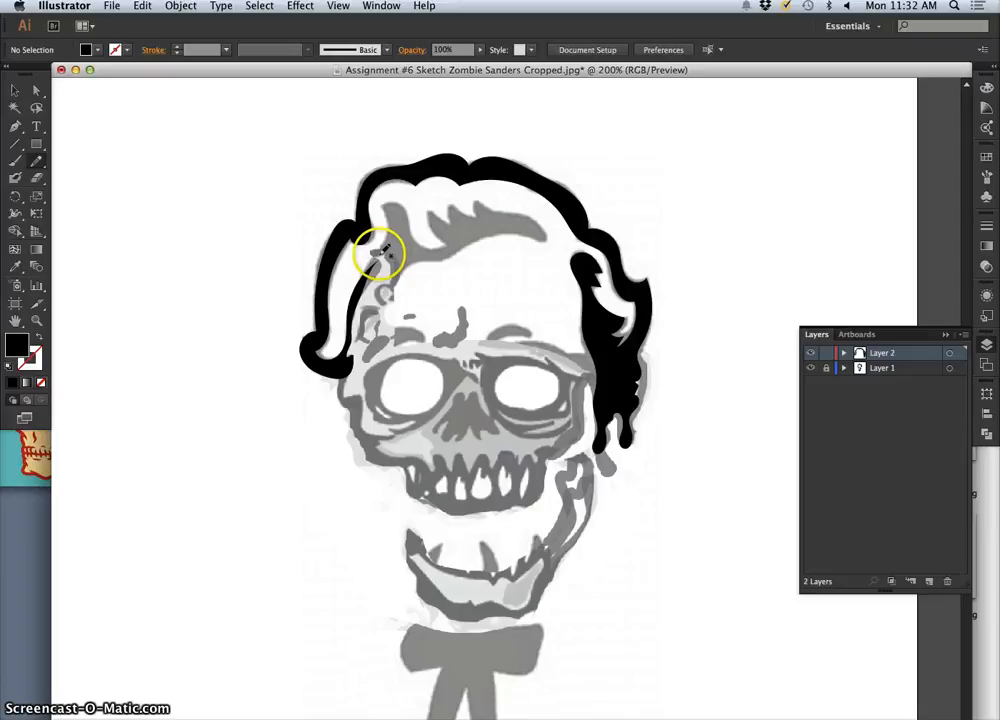
Trace the inner hair shape with its pointed strands above the forehead as one closed Pencil path, and fill it solid black.
drag(384, 255, 385, 256)
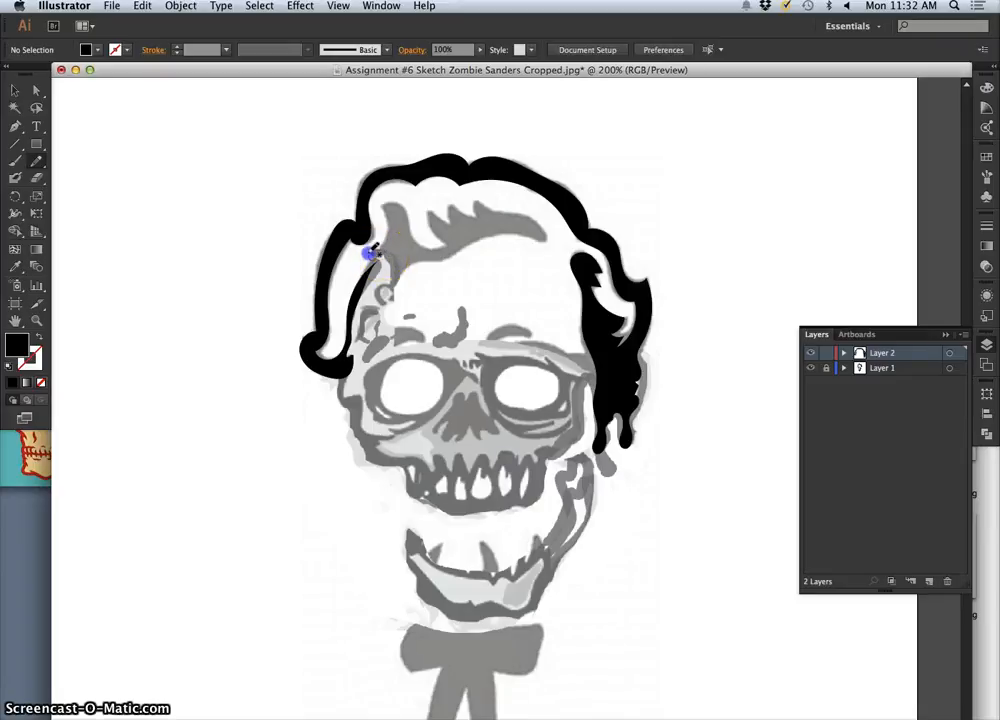
drag(380, 211, 388, 204)
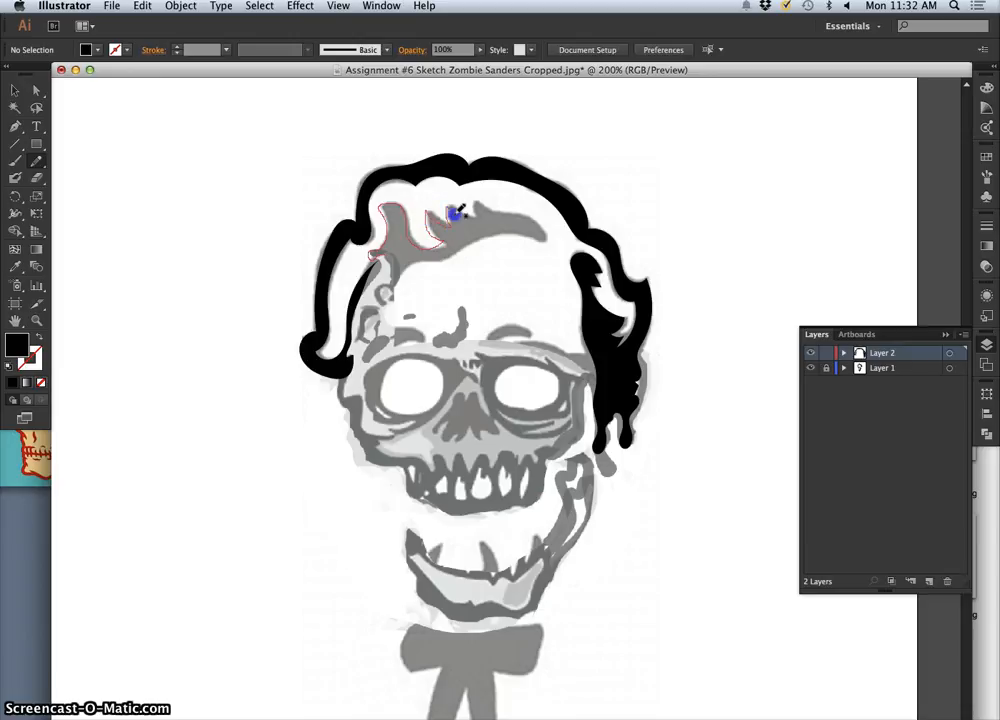
drag(484, 211, 501, 209)
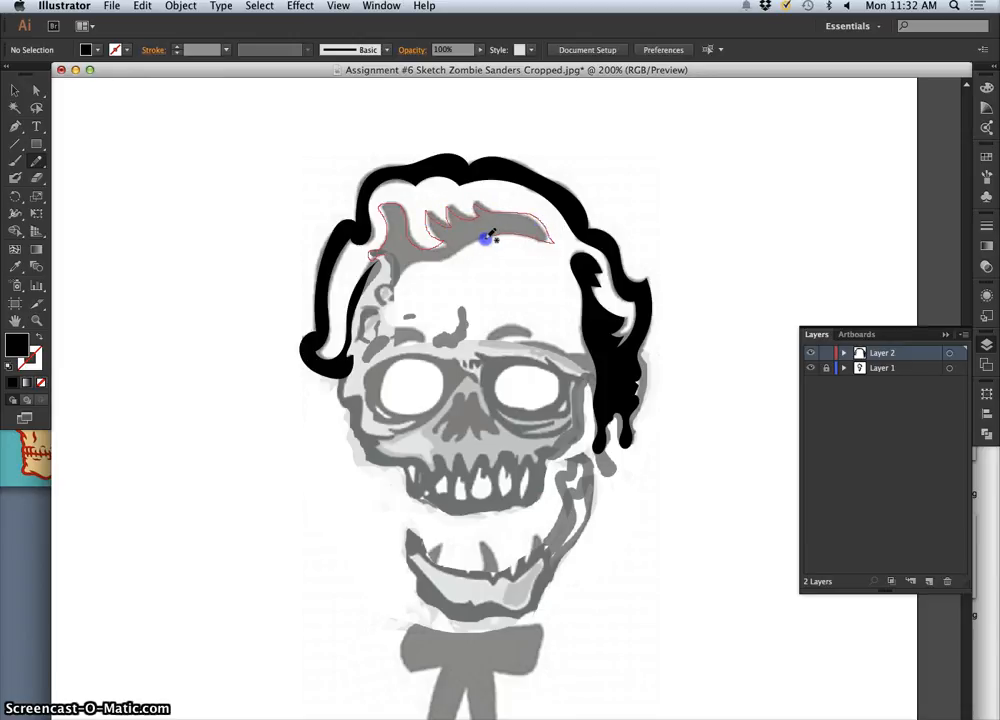
drag(408, 268, 405, 273)
drag(387, 252, 386, 254)
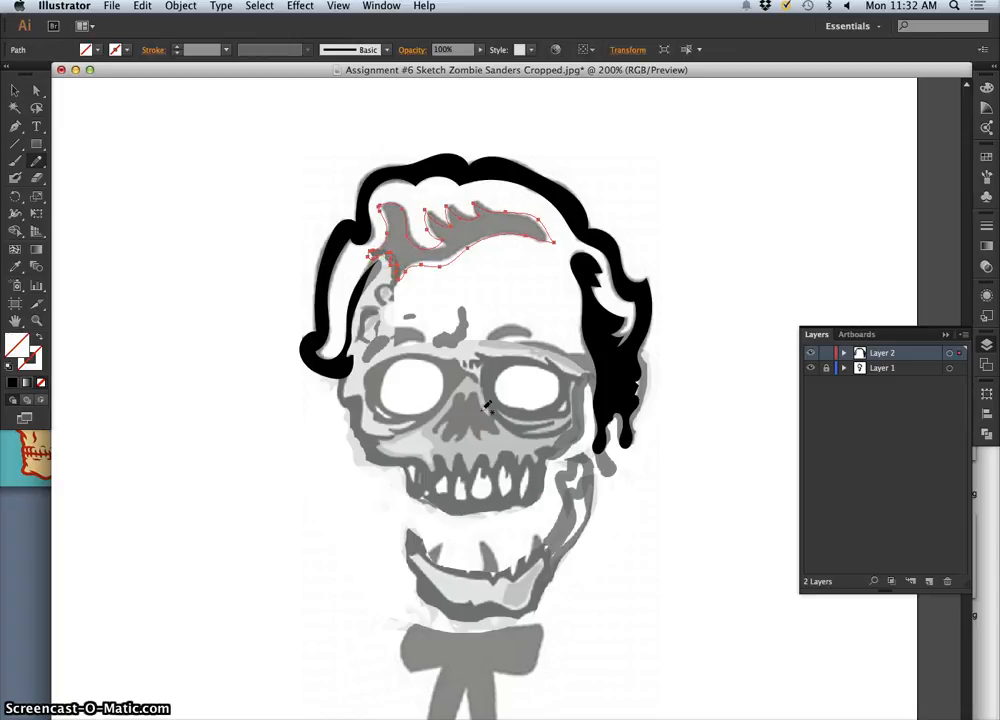
click(12, 383)
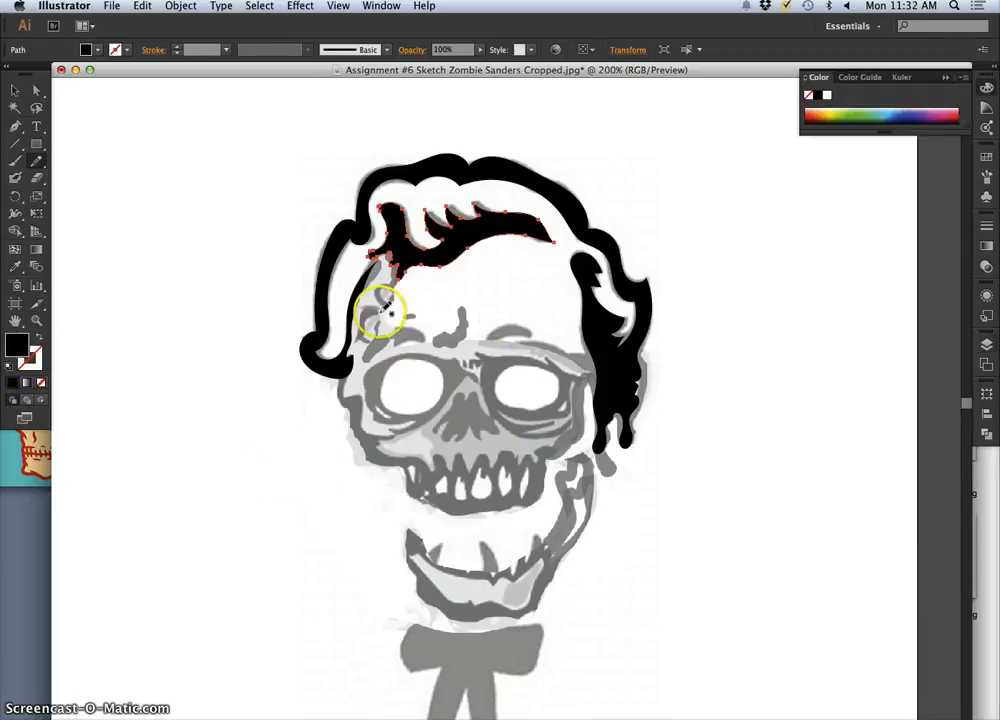
Trace the squiggle and the small ring-shaped wound at the temple beside the thin sideburn with the Pencil tool, filling each solid black.
drag(380, 296, 371, 305)
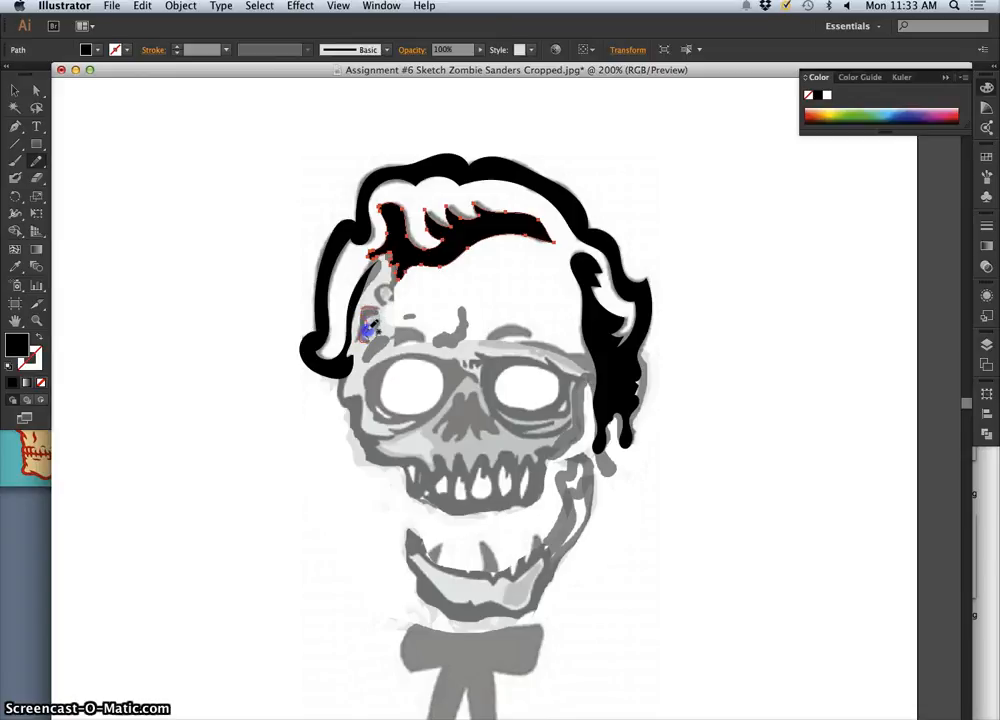
drag(368, 321, 379, 307)
click(14, 386)
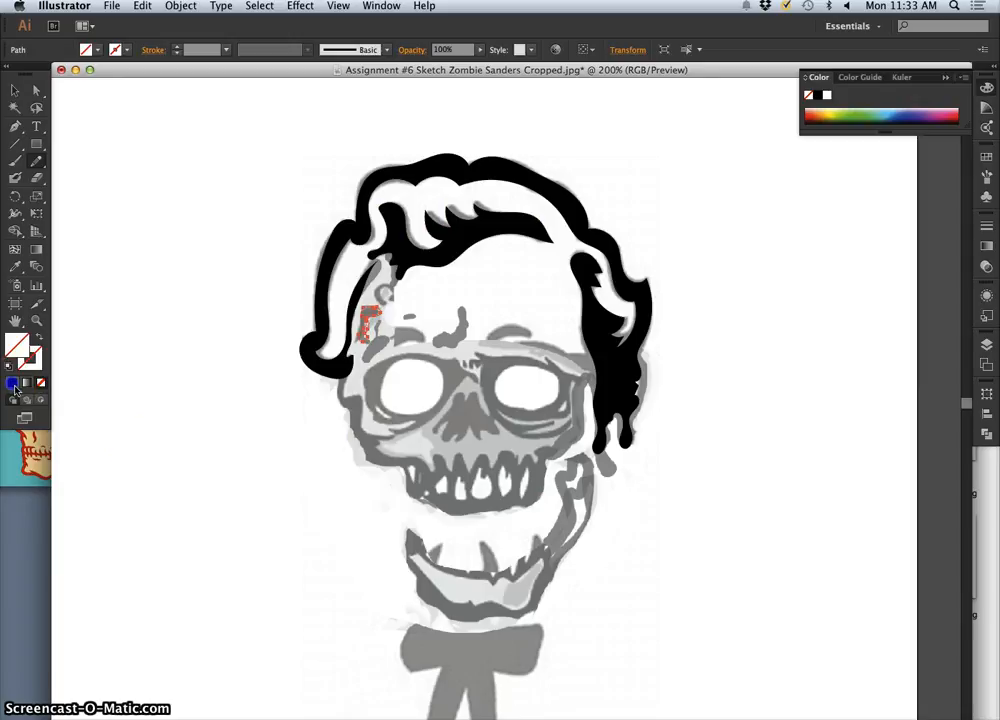
drag(392, 293, 390, 291)
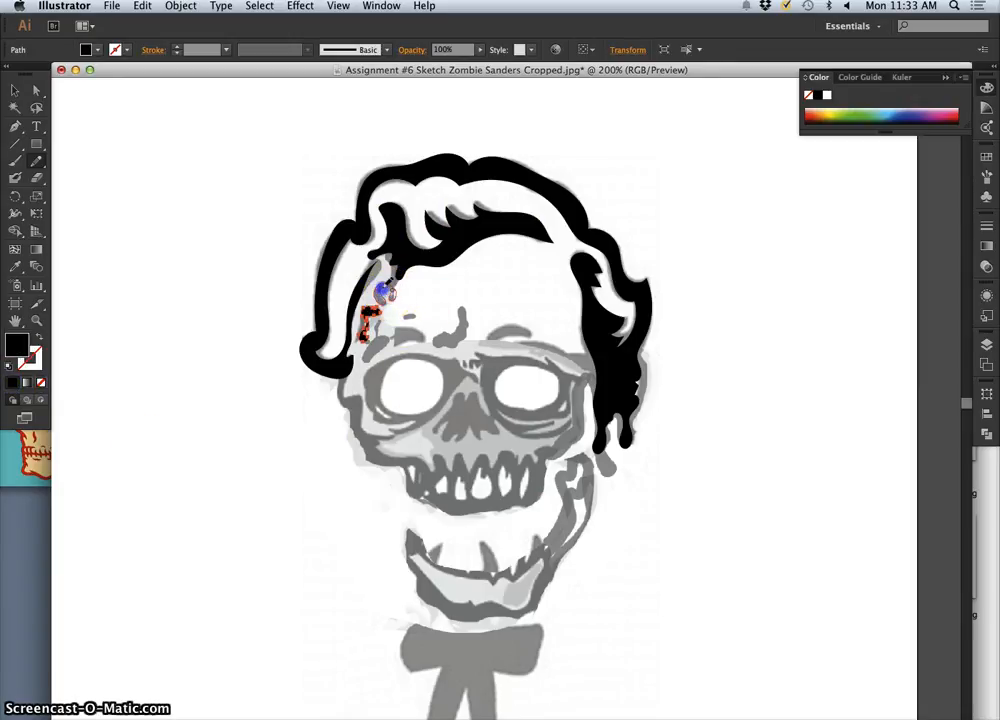
drag(389, 291, 390, 294)
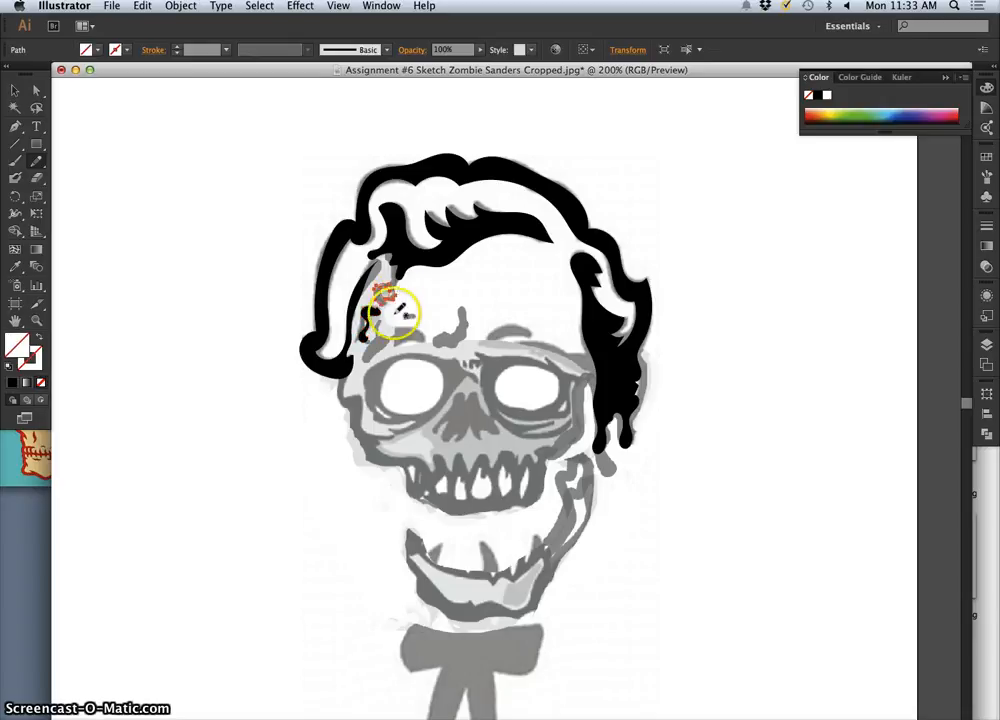
click(12, 383)
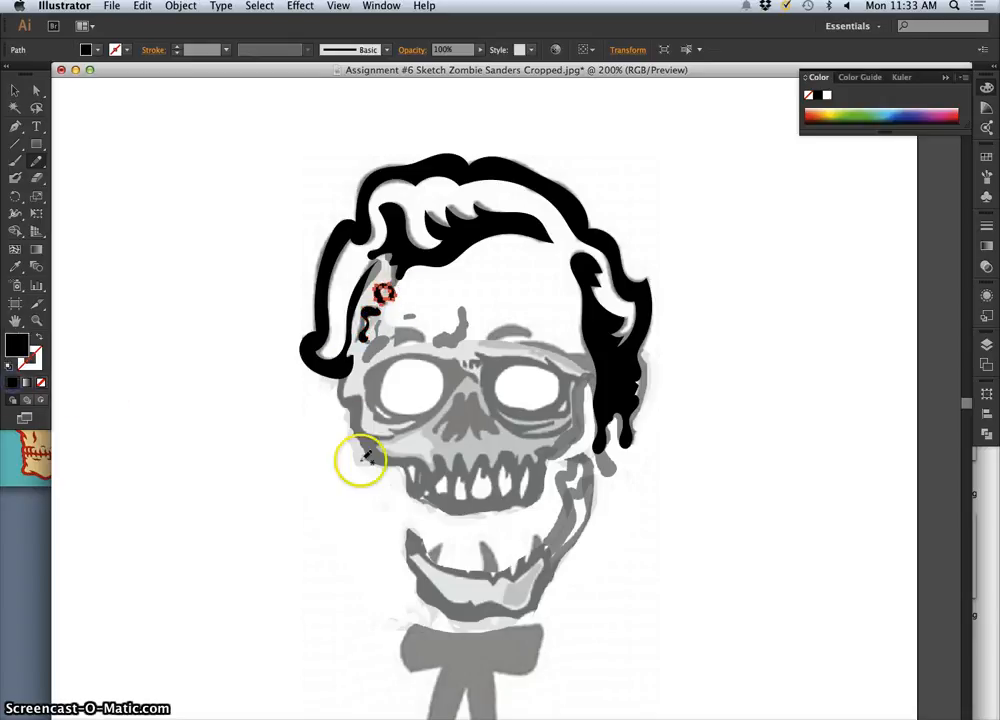
Trace the short slanted forehead mark above the eyebrow nearest the temple wounds as a closed Pencil path.
drag(415, 315, 404, 313)
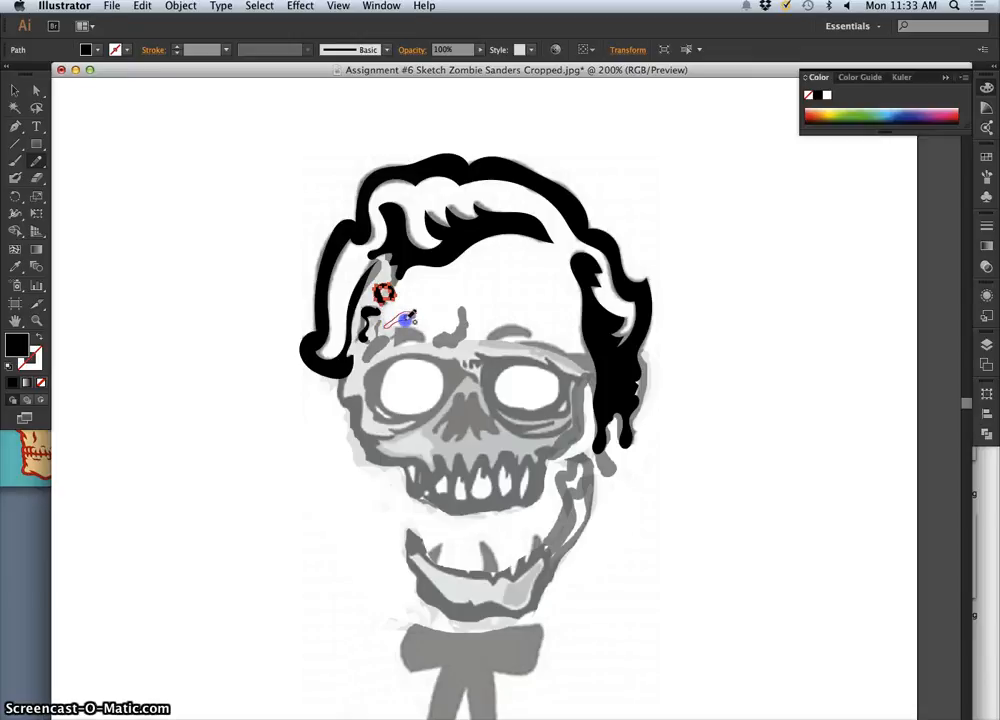
drag(418, 313, 416, 314)
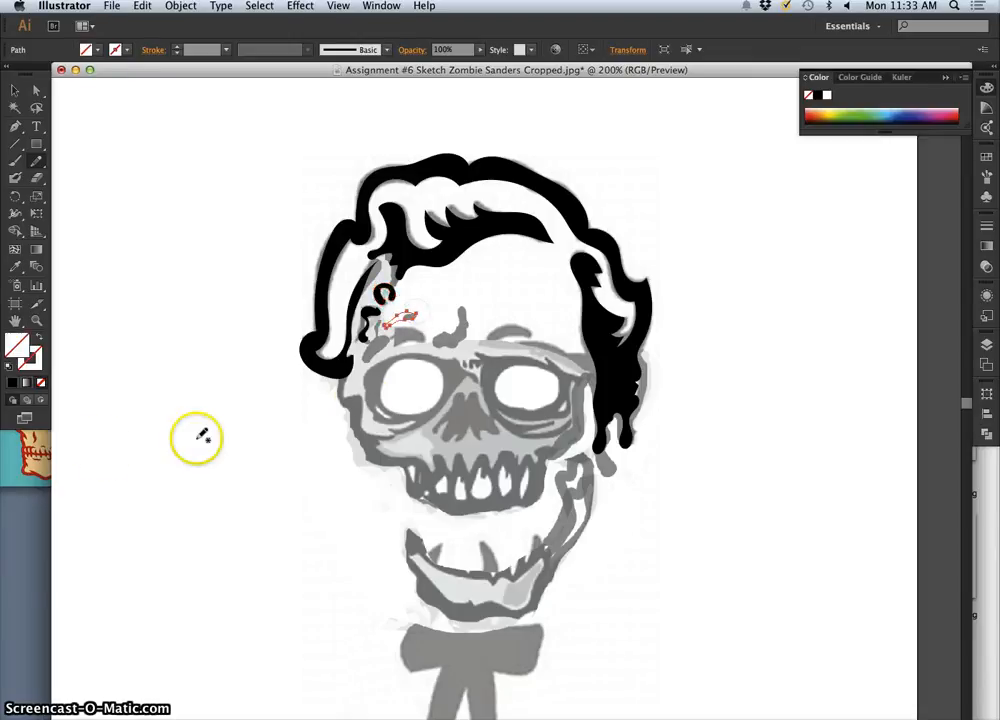